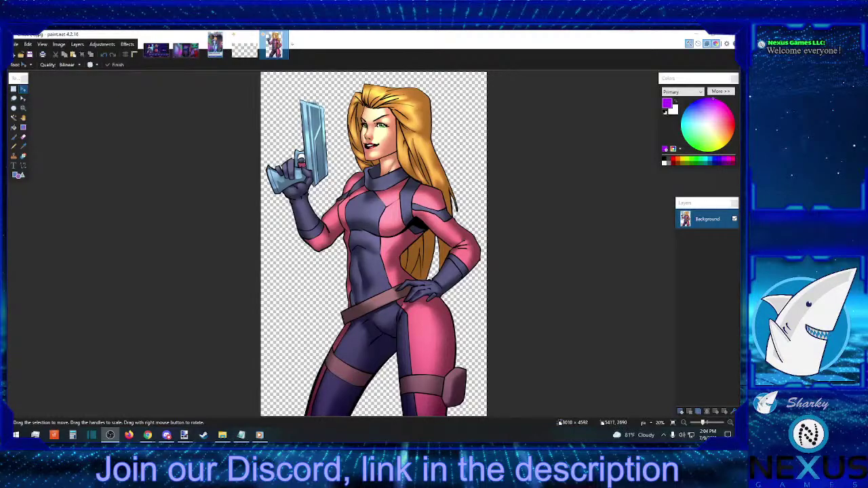
# Sample the black from the Black transparent layer of the loading screen image and check that layer's opacity
pyautogui.click(245, 45)
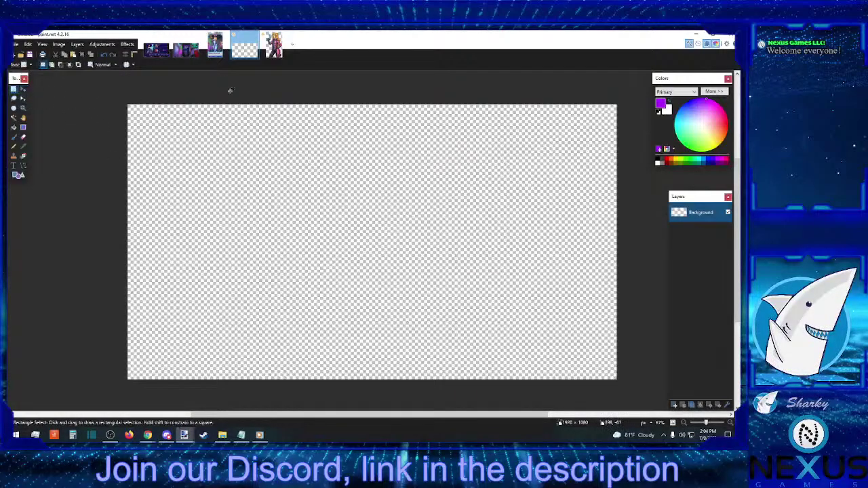
pyautogui.click(152, 51)
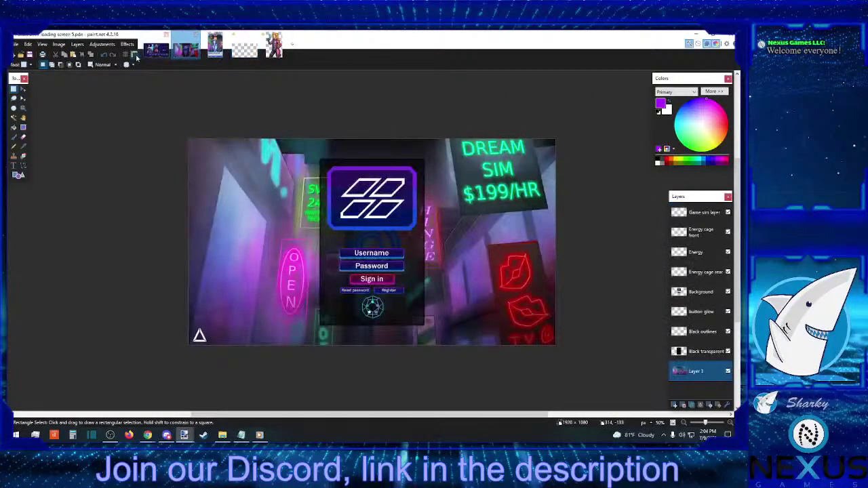
pyautogui.click(135, 55)
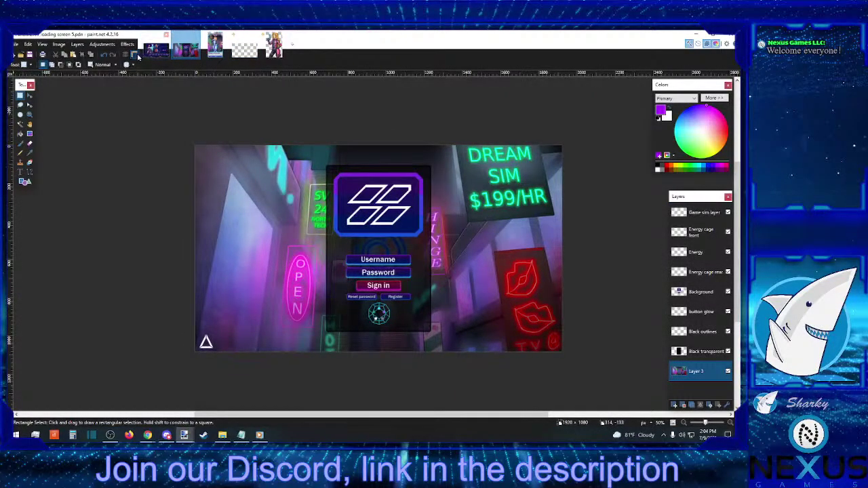
pyautogui.click(135, 56)
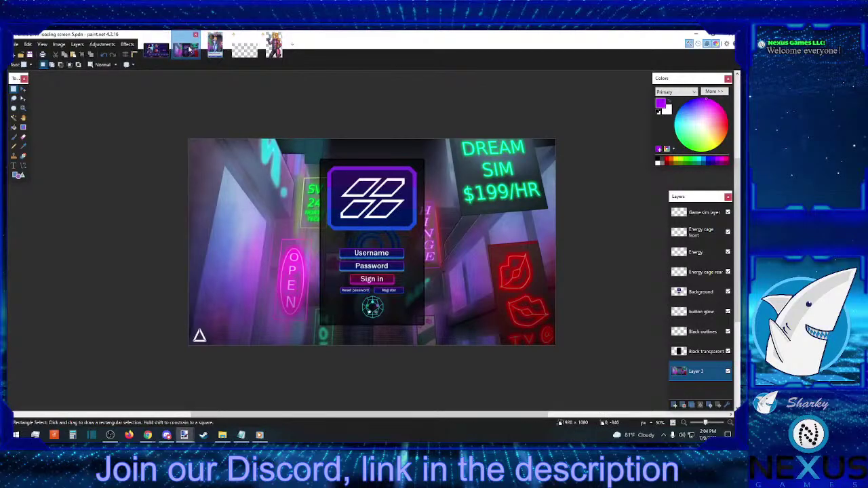
pyautogui.click(706, 351)
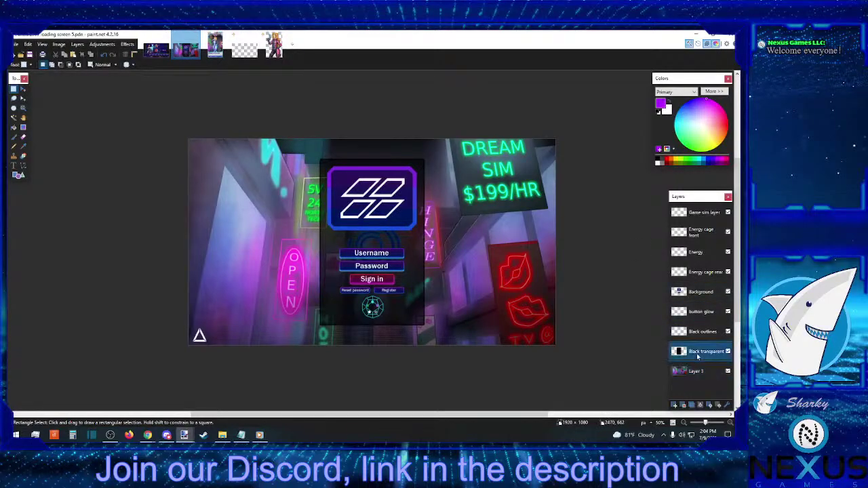
pyautogui.click(24, 147)
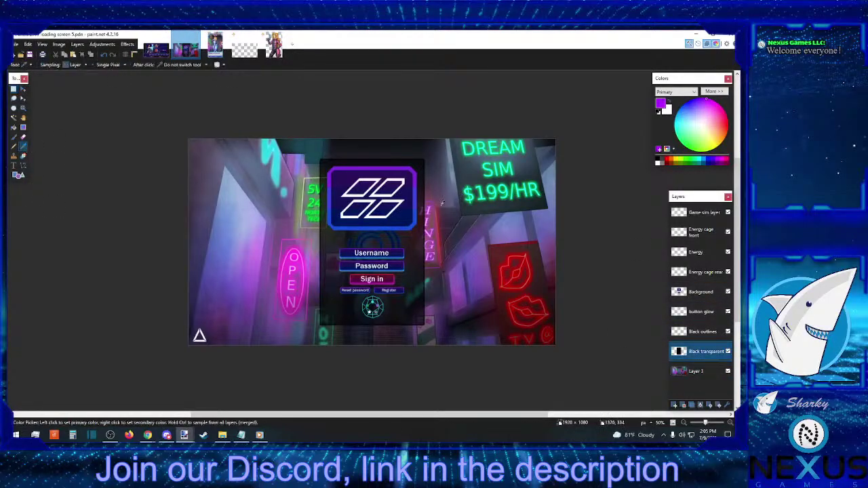
pyautogui.click(409, 236)
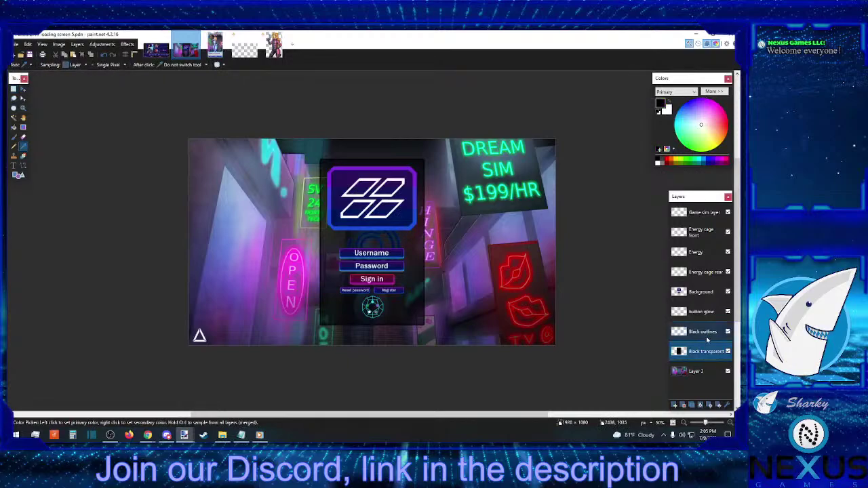
pyautogui.doubleClick(705, 351)
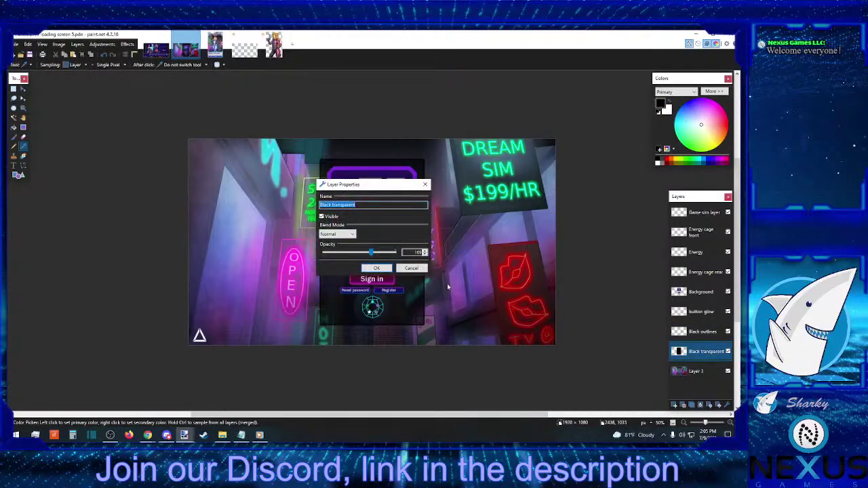
pyautogui.click(411, 269)
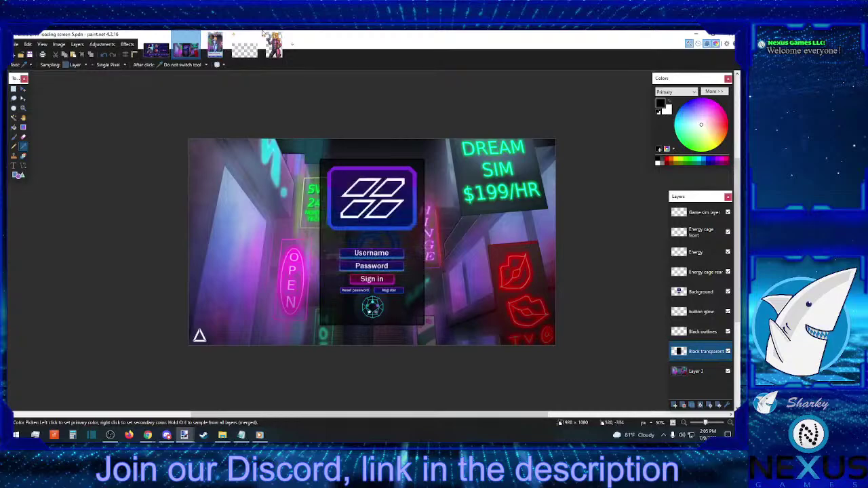
# Fill the blank 1920 × 1080 canvas with the sampled black
pyautogui.hotkey('ctrl', 'Tab')
pyautogui.hotkey('ctrl', 'Tab')
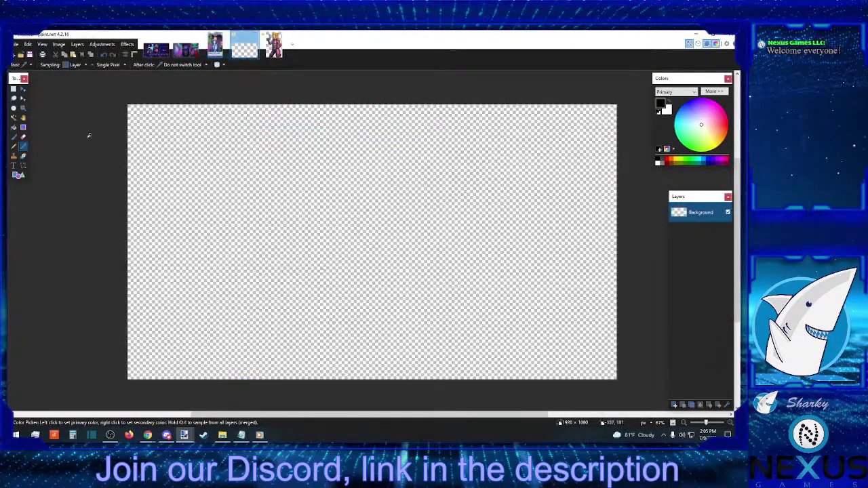
pyautogui.click(13, 127)
pyautogui.click(483, 230)
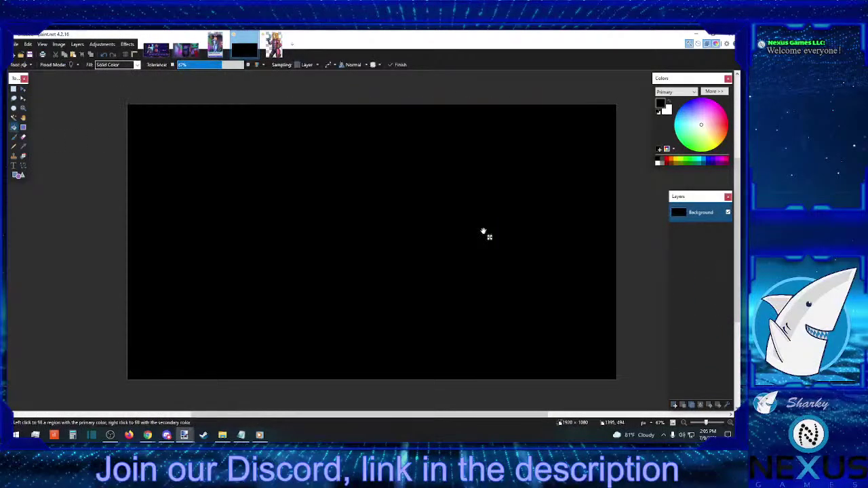
# Lower the black Background layer's opacity to match the loading screen's Black transparent layer
pyautogui.press('F4')
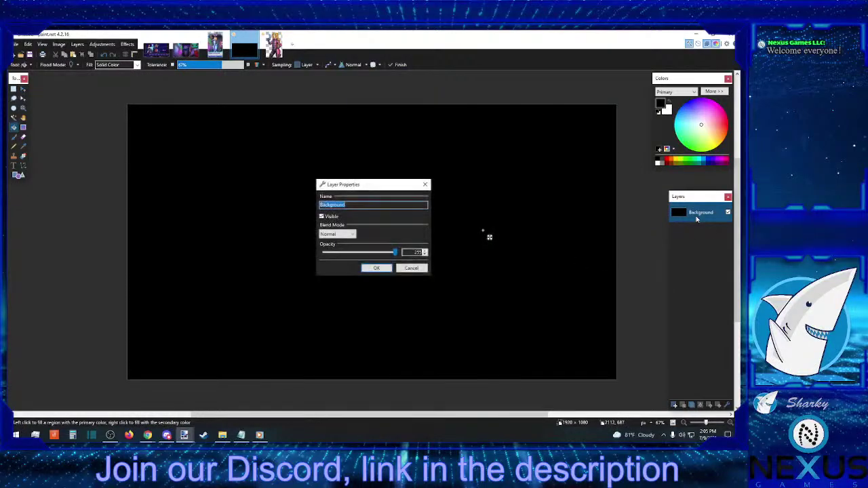
pyautogui.press('Tab')
pyautogui.press('Tab')
pyautogui.press('Tab')
pyautogui.write('16')
pyautogui.click(377, 268)
# Copy the whole neon street layer from the loading screen image into a new layer beneath the black Background layer
pyautogui.press('s')
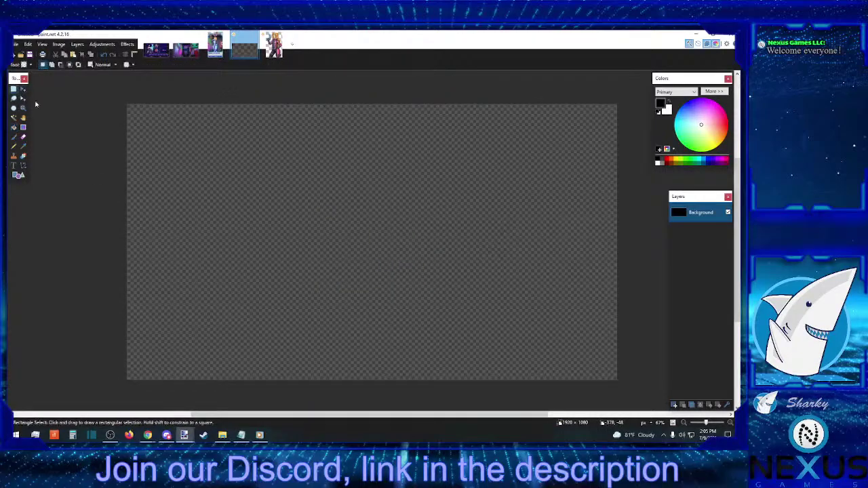
pyautogui.click(193, 42)
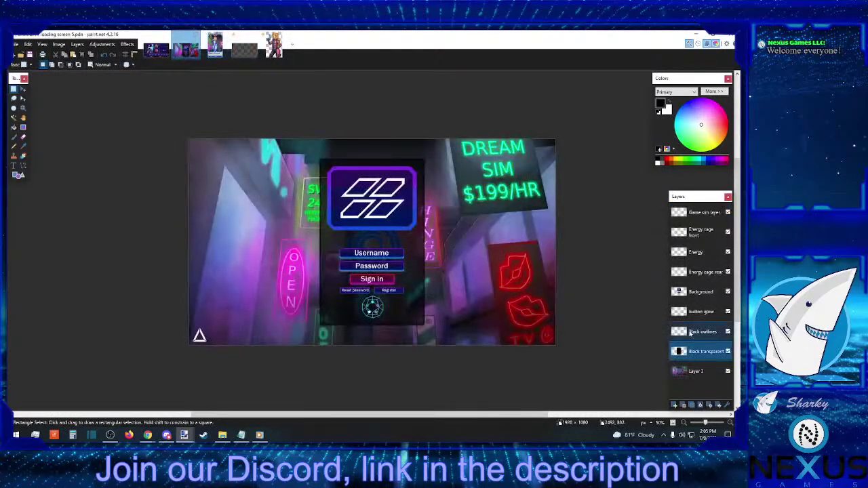
pyautogui.click(705, 378)
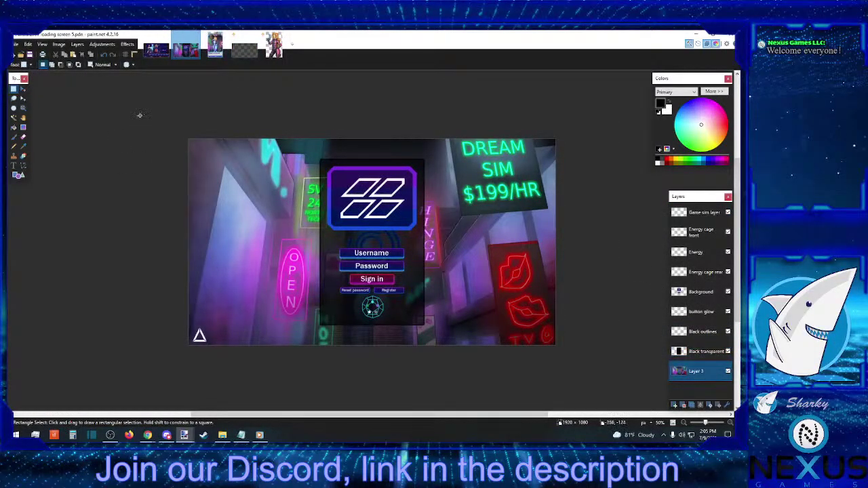
pyautogui.hotkey('ctrl', 'a')
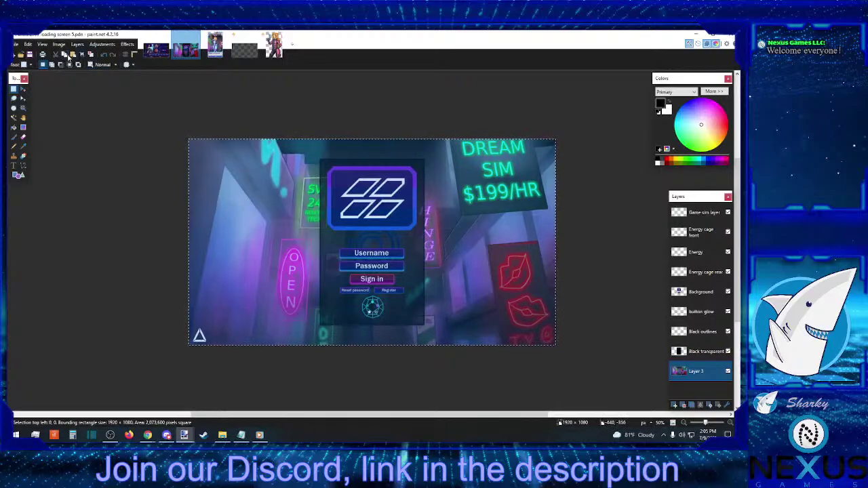
pyautogui.click(244, 45)
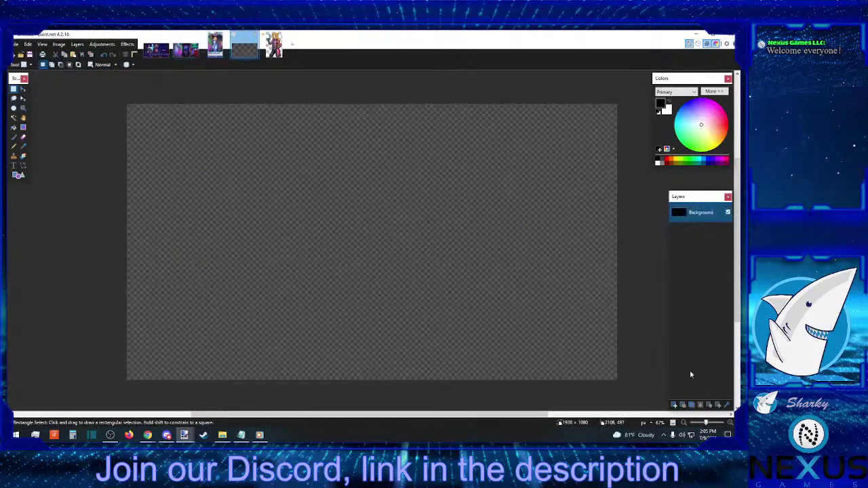
pyautogui.click(675, 405)
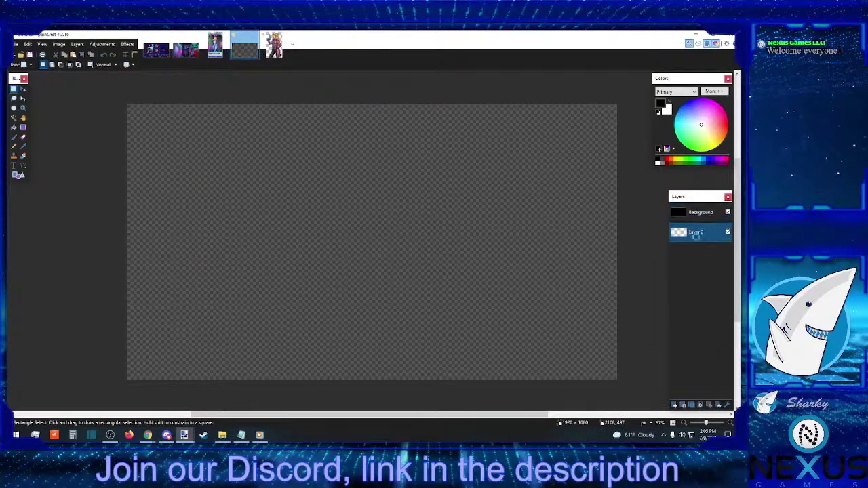
pyautogui.click(74, 55)
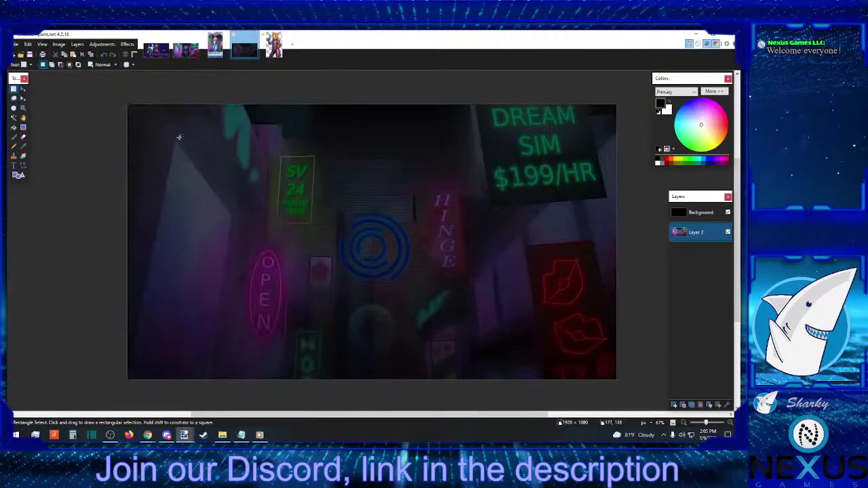
# Copy the whole demo 2 card image into a new top layer of the street canvas and position it at about 429, 327
pyautogui.click(215, 44)
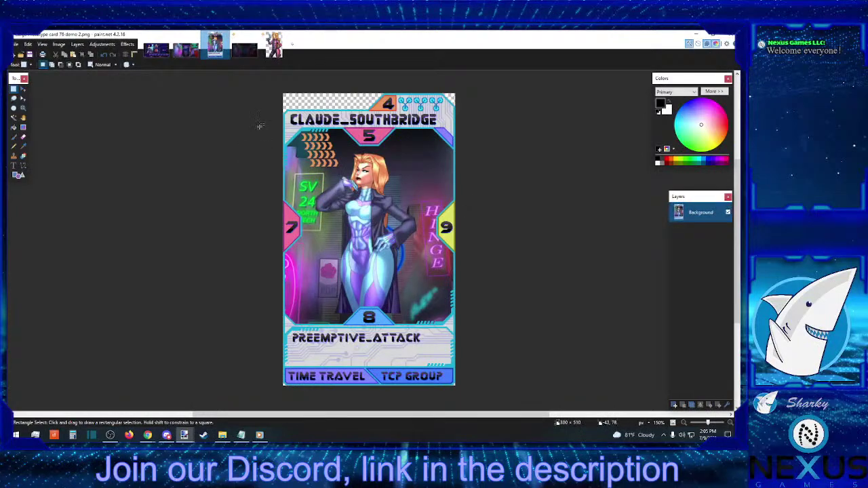
pyautogui.hotkey('ctrl', 'a')
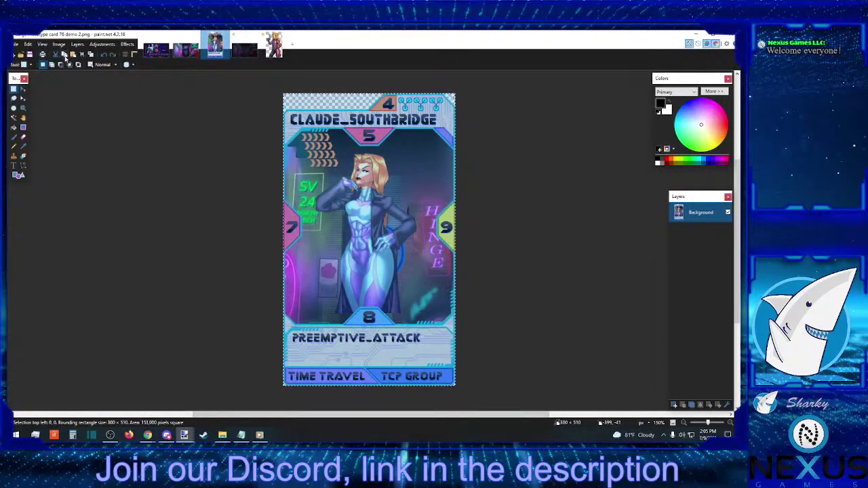
pyautogui.click(242, 49)
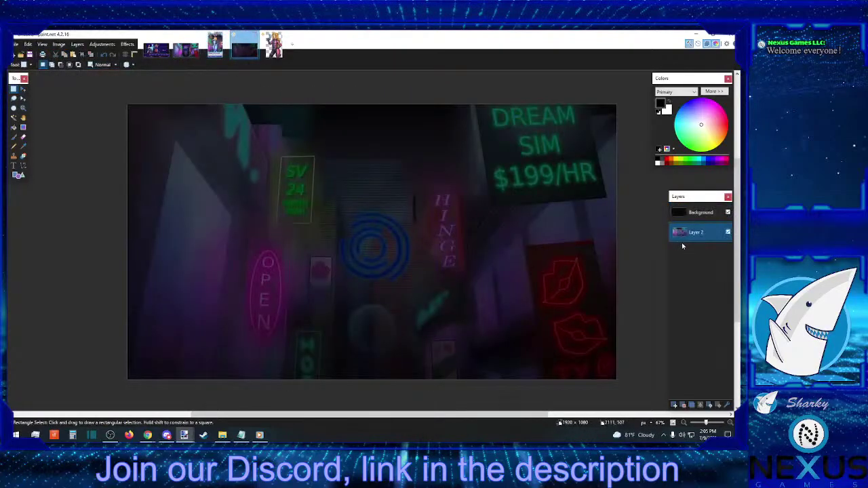
pyautogui.click(674, 405)
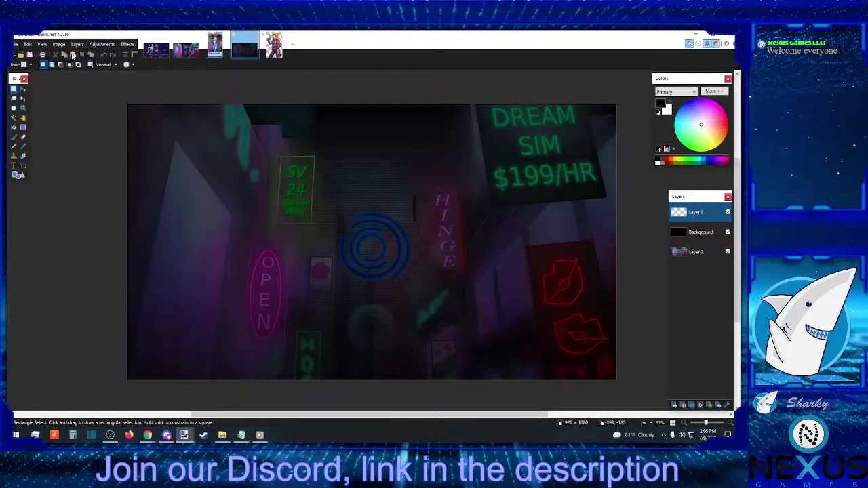
pyautogui.click(72, 55)
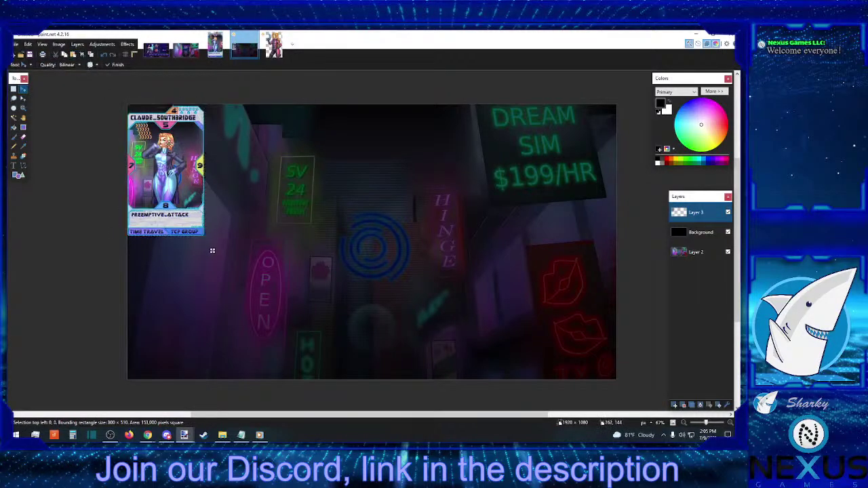
pyautogui.moveTo(212, 251); pyautogui.dragTo(329, 336)
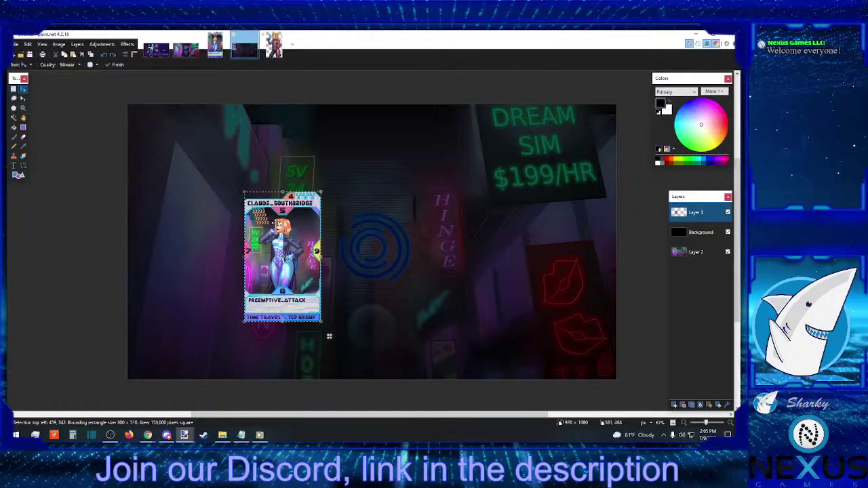
pyautogui.moveTo(329, 337); pyautogui.dragTo(322, 333)
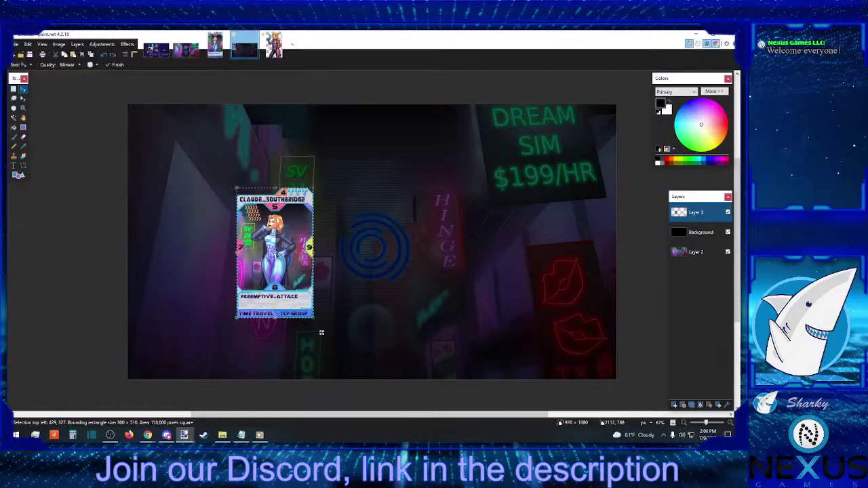
# Copy the entire textless demo card image and paste it into the top layer of the street canvas
pyautogui.hotkey('alt', 'Tab')
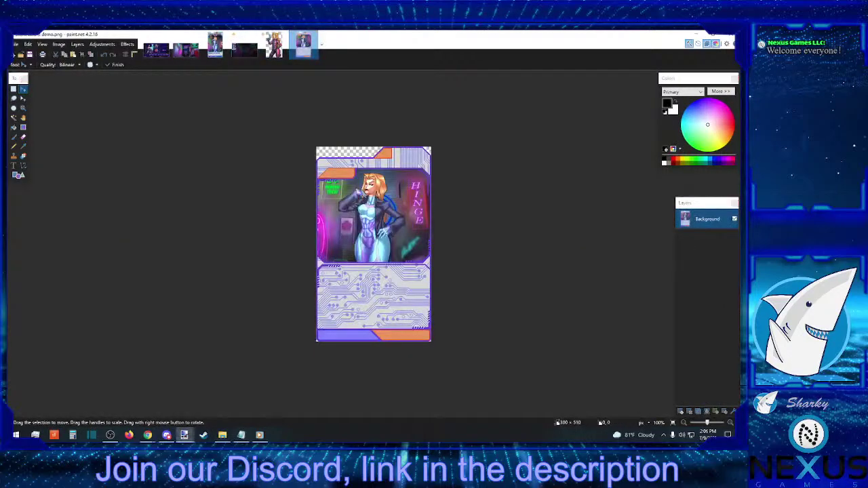
pyautogui.click(14, 88)
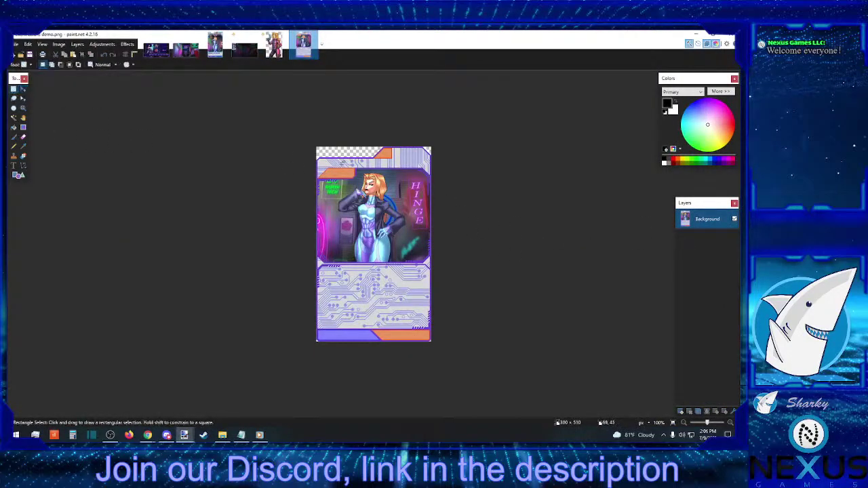
pyautogui.moveTo(298, 128); pyautogui.dragTo(458, 437)
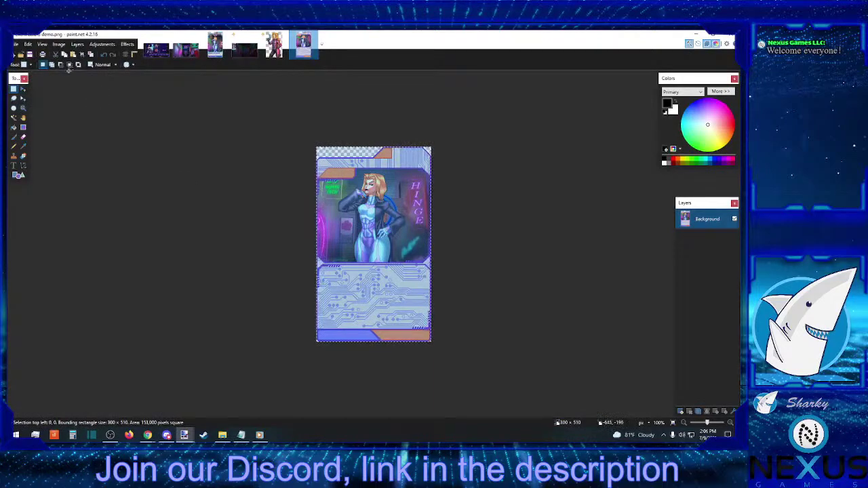
pyautogui.click(247, 52)
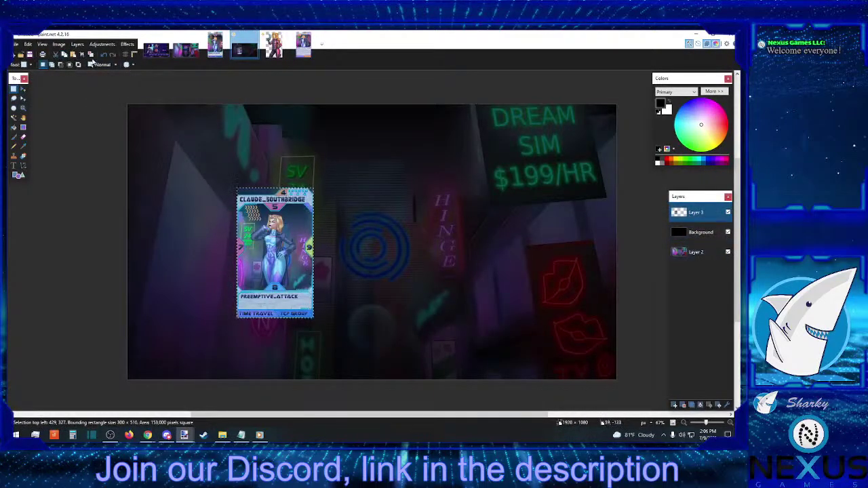
pyautogui.click(74, 55)
# Move the pasted textless card right of the canvas centre to about 1200, 322 and deselect it
pyautogui.moveTo(212, 250); pyautogui.dragTo(519, 331)
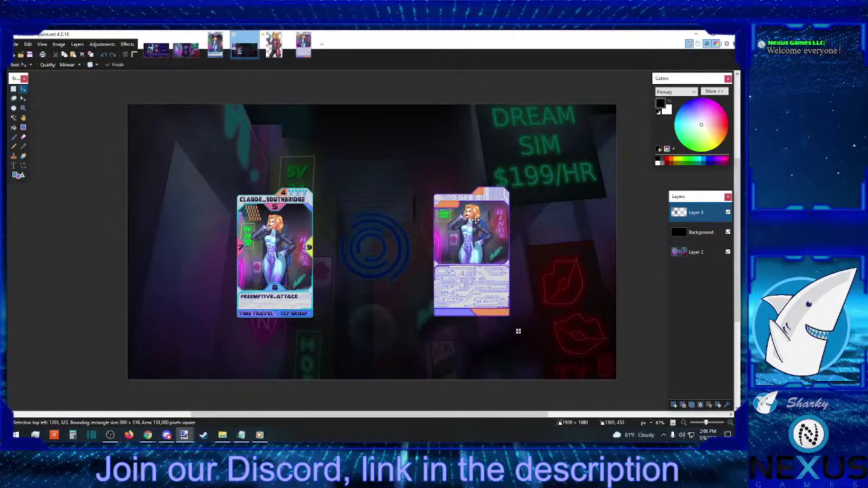
pyautogui.moveTo(415, 235); pyautogui.dragTo(412, 236)
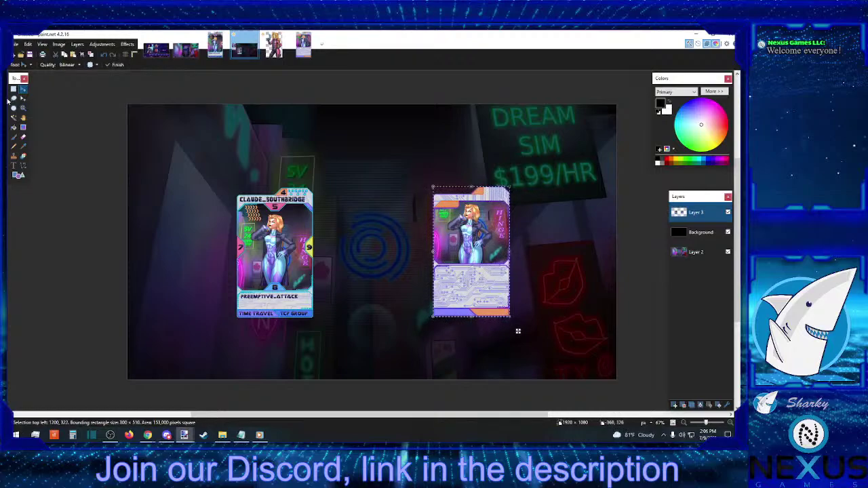
pyautogui.press('s')
pyautogui.hotkey('ctrl', 'd')
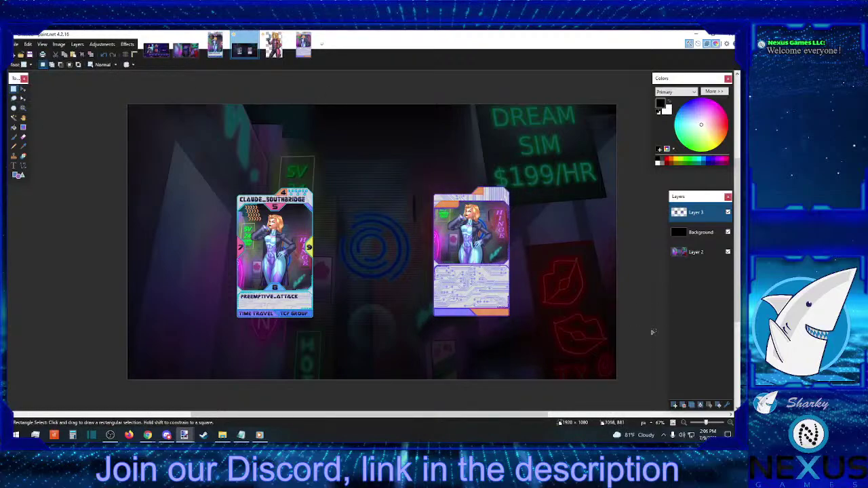
pyautogui.click(730, 423)
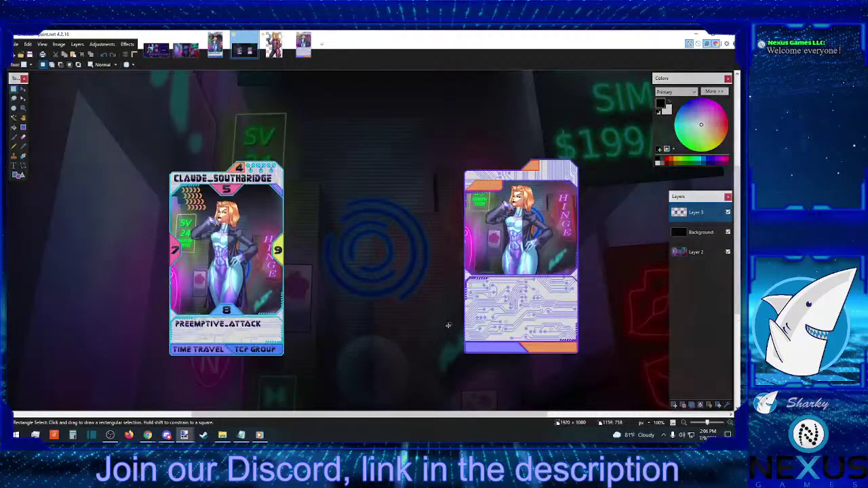
pyautogui.scroll(-2, 448, 327)
pyautogui.scroll(1, 448, 328)
pyautogui.scroll(2, 448, 328)
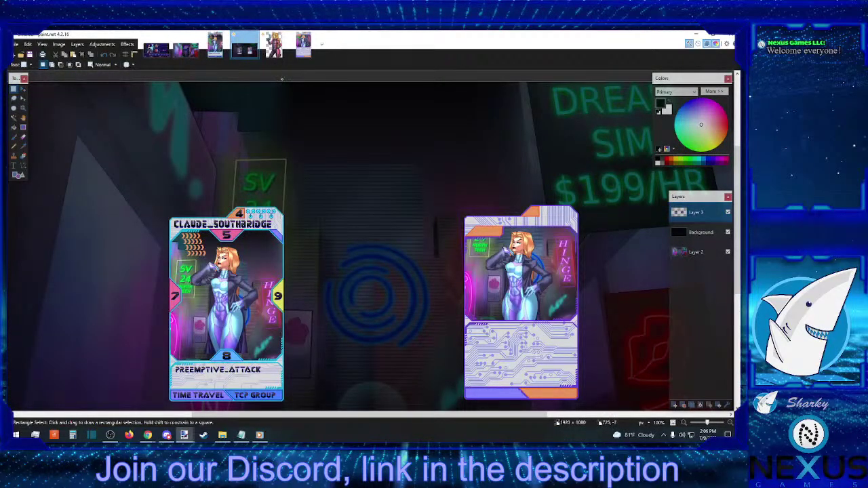
# Measure the space above and below the left card with rectangular selections to check its vertical centring
pyautogui.moveTo(281, 78); pyautogui.dragTo(255, 205)
pyautogui.scroll(-5, 281, 209)
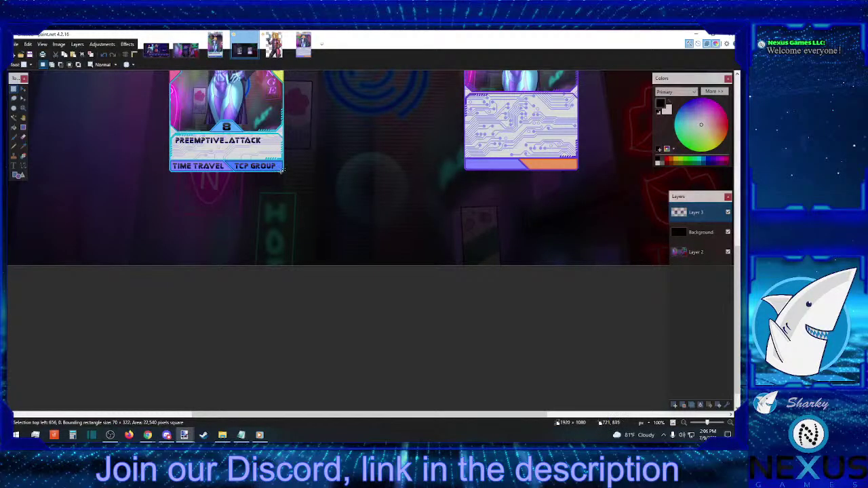
pyautogui.moveTo(281, 171); pyautogui.dragTo(260, 277)
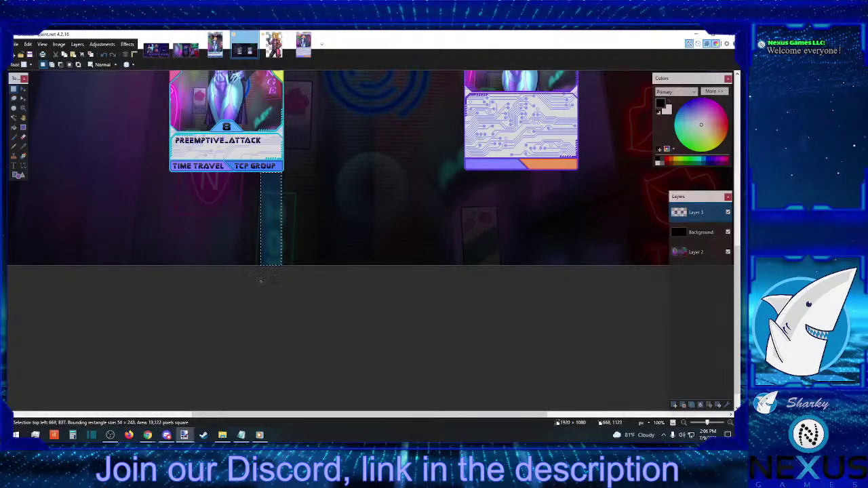
pyautogui.click(287, 281)
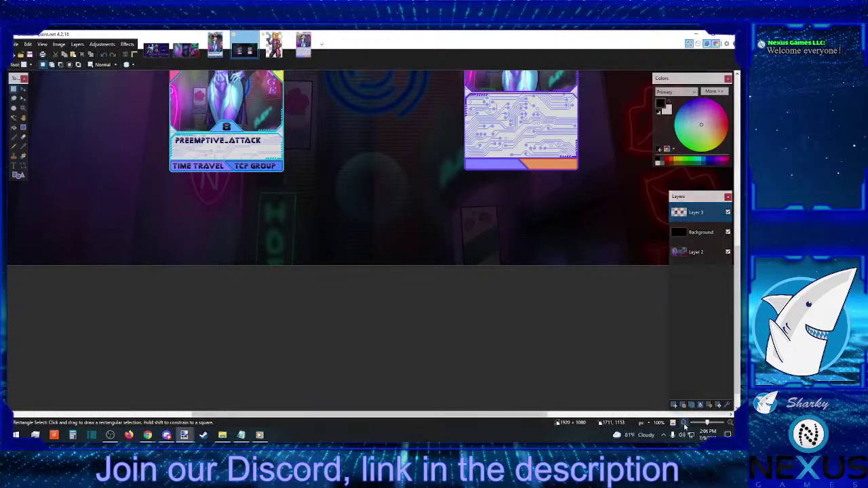
# Select both cards together and nudge them up until the selection's top-left corner is at about 274, 123
pyautogui.scroll(-3, 651, 392)
pyautogui.moveTo(465, 165); pyautogui.dragTo(284, 269)
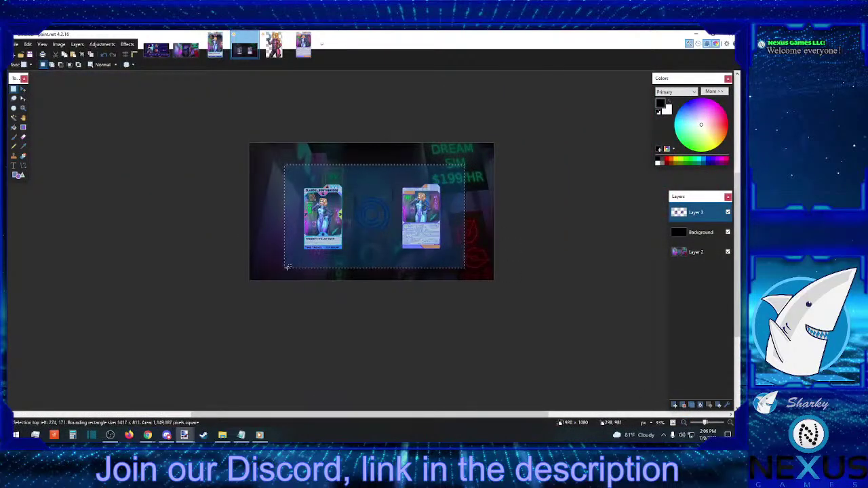
pyautogui.click(23, 90)
pyautogui.press('Up')
pyautogui.press('Up')
pyautogui.press('Up')
pyautogui.press('Up')
pyautogui.press('Up')
pyautogui.press('Up')
pyautogui.press('Up')
pyautogui.press('Up')
pyautogui.press('Up')
pyautogui.press('Up')
pyautogui.press('Up')
pyautogui.press('Up')
pyautogui.press('Up')
pyautogui.press('Up')
pyautogui.press('Up')
pyautogui.press('Up')
pyautogui.press('Up')
pyautogui.press('Up')
pyautogui.press('Up')
pyautogui.press('Up')
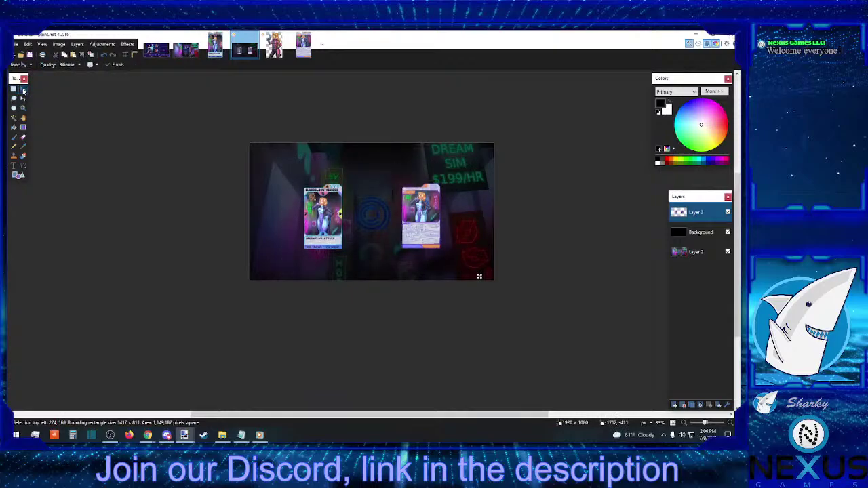
pyautogui.press('Down')
pyautogui.press('Down')
pyautogui.press('Down')
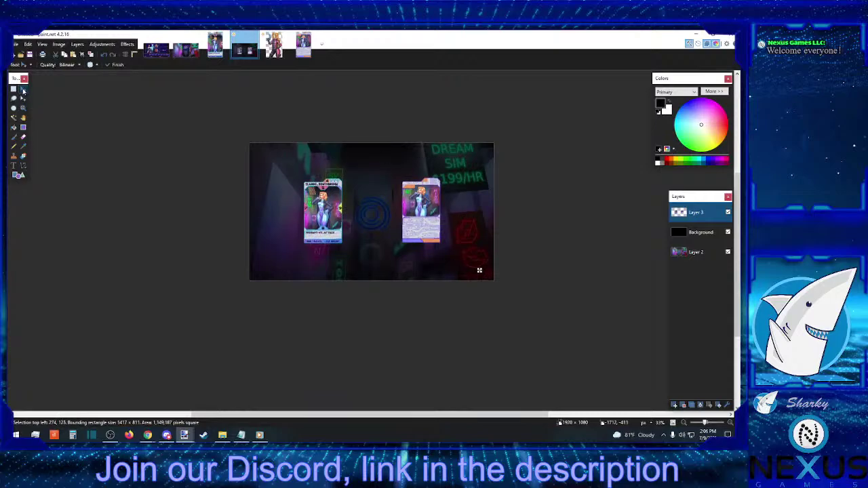
# Select only the textless card and move it down to a selection position of 1095, 254
pyautogui.click(12, 89)
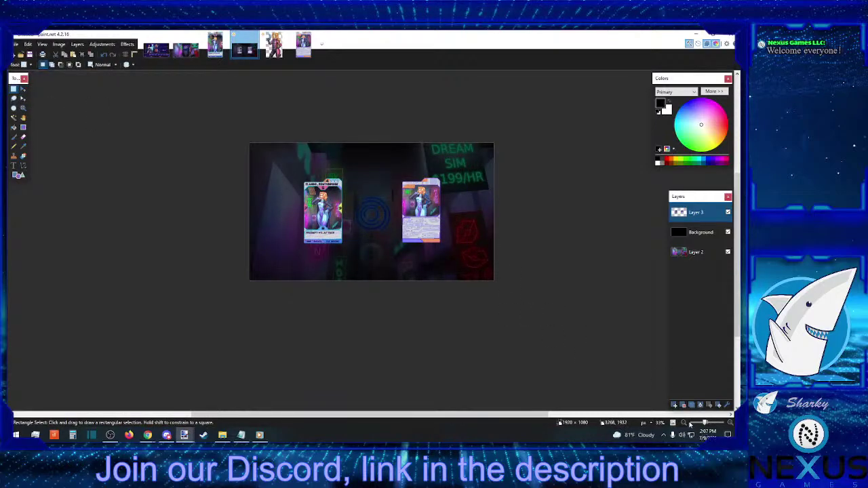
pyautogui.hotkey('ctrl', '0')
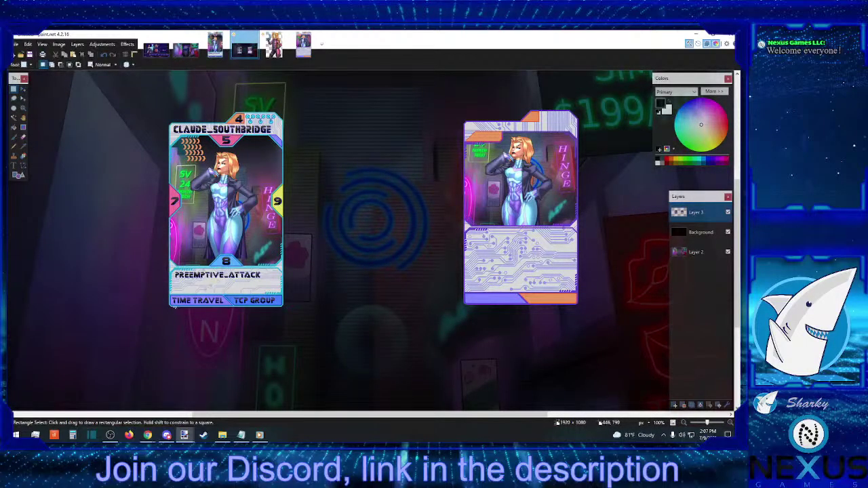
pyautogui.moveTo(174, 307); pyautogui.dragTo(424, 101)
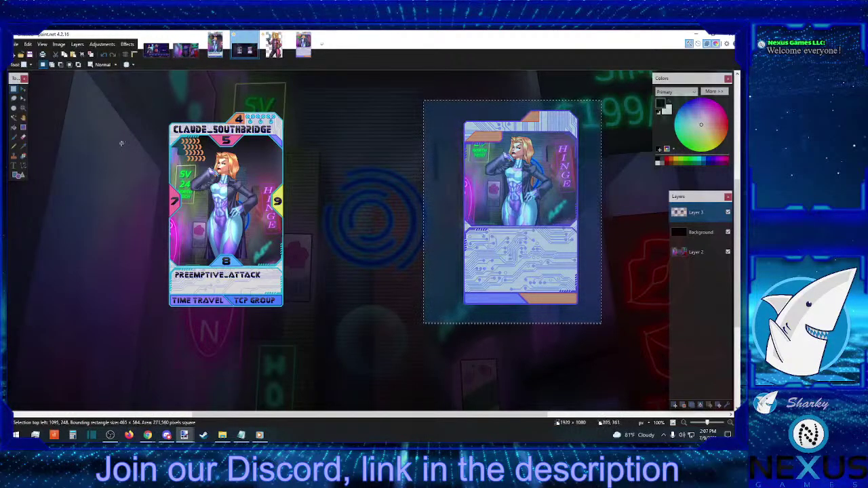
pyautogui.click(23, 90)
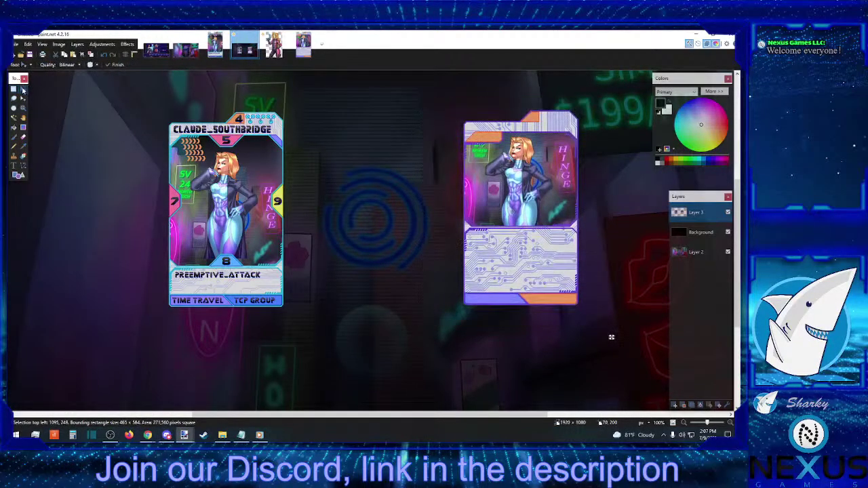
pyautogui.moveTo(611, 337); pyautogui.dragTo(612, 340)
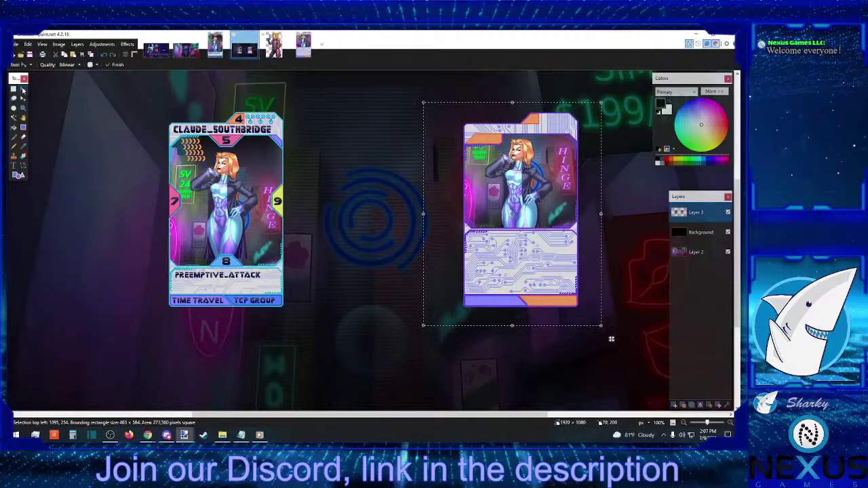
# Check the alignment of the two cards' bottom edges with a wide rectangular selection beneath them, and clear it
pyautogui.click(14, 89)
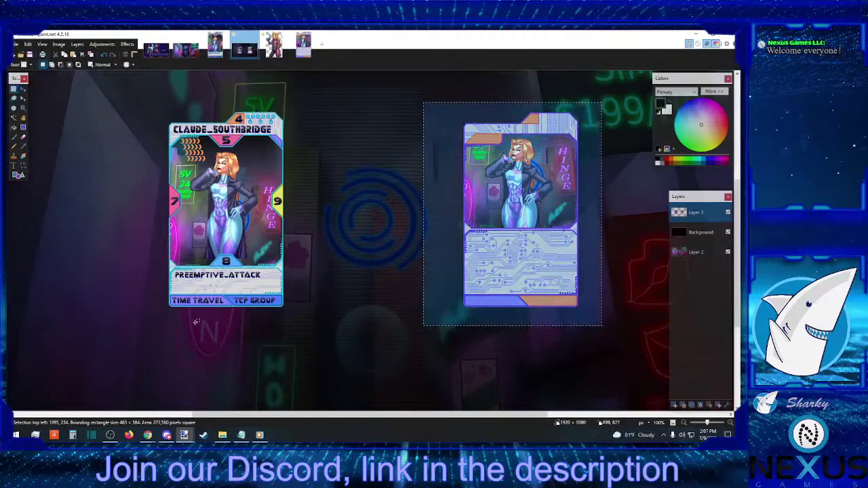
pyautogui.moveTo(195, 328); pyautogui.dragTo(578, 307)
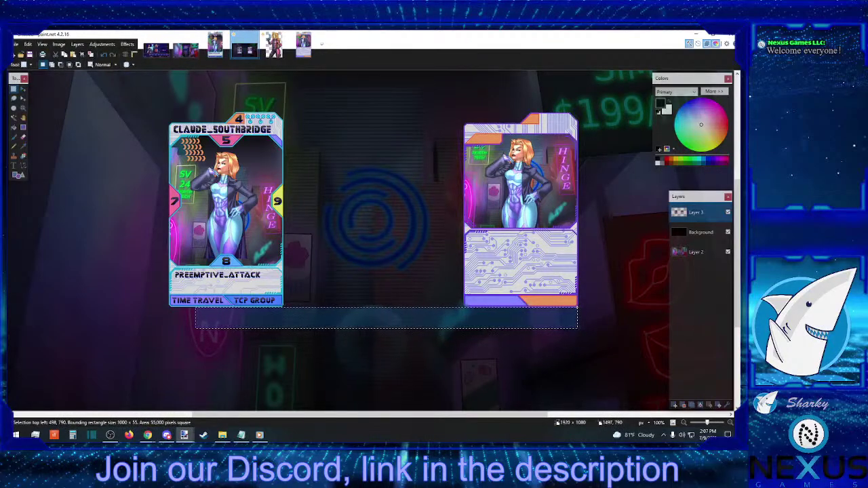
pyautogui.click(588, 309)
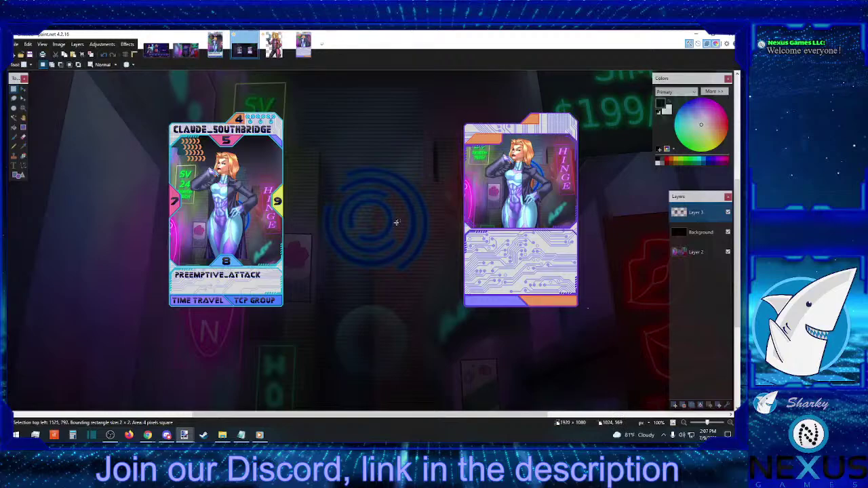
# View August 2021 in the system calendar and return to the canvas
pyautogui.click(708, 434)
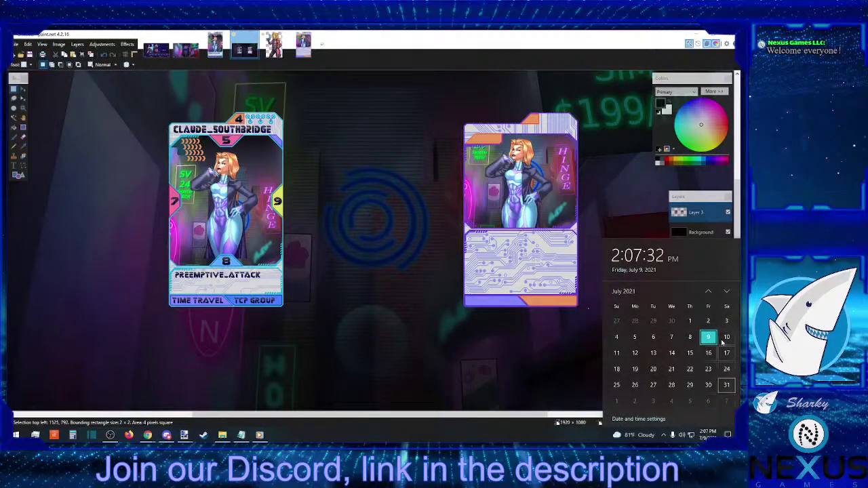
pyautogui.click(727, 291)
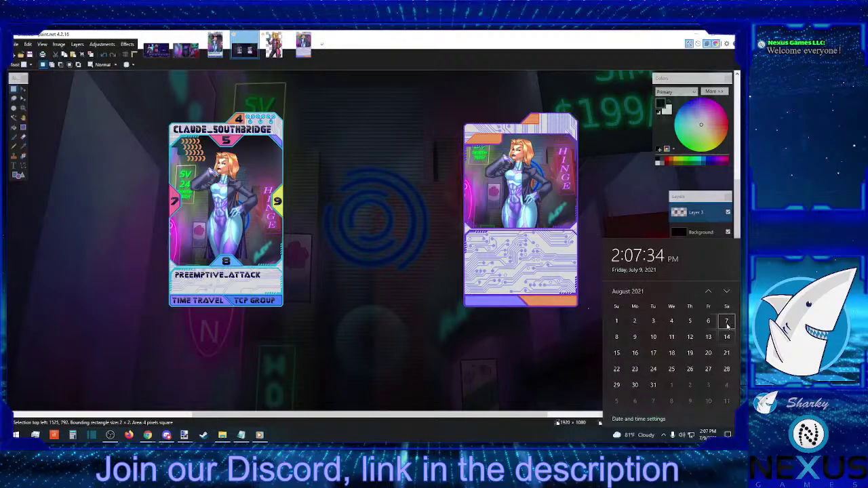
pyautogui.click(488, 360)
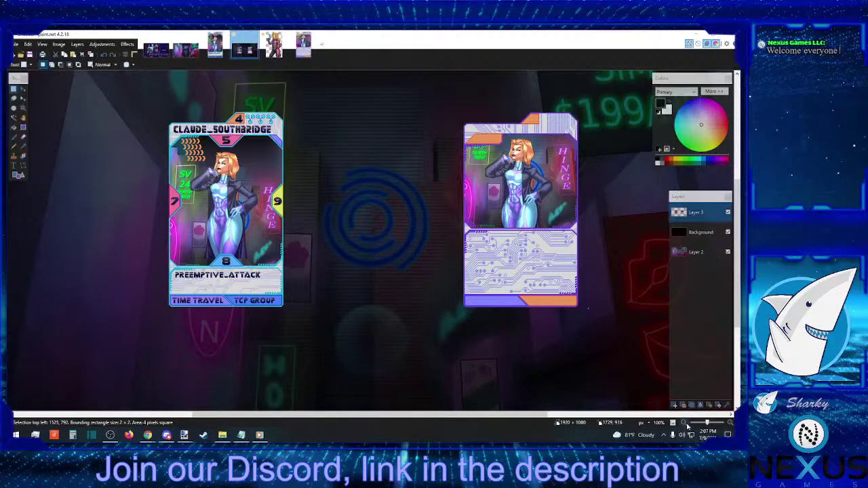
# Add a new layer on top of the cards and set up the Line/Curve tool with white as the primary colour
pyautogui.hotkey('ctrl', 'shift', 'n')
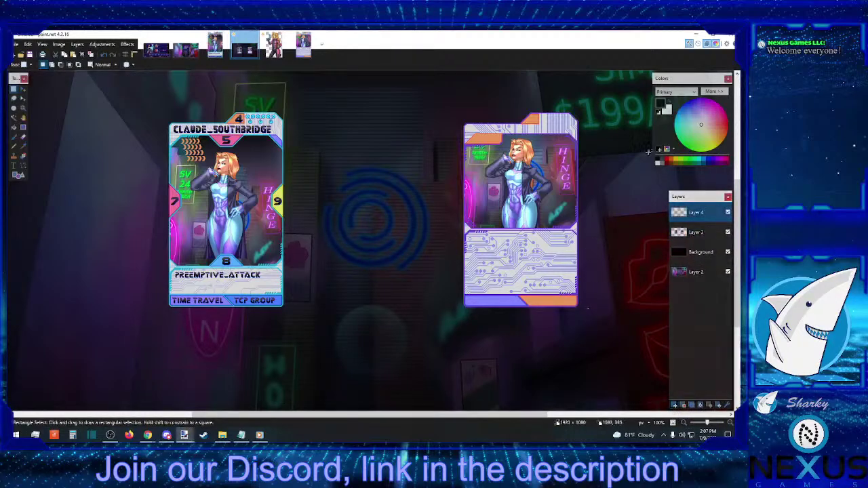
pyautogui.click(658, 164)
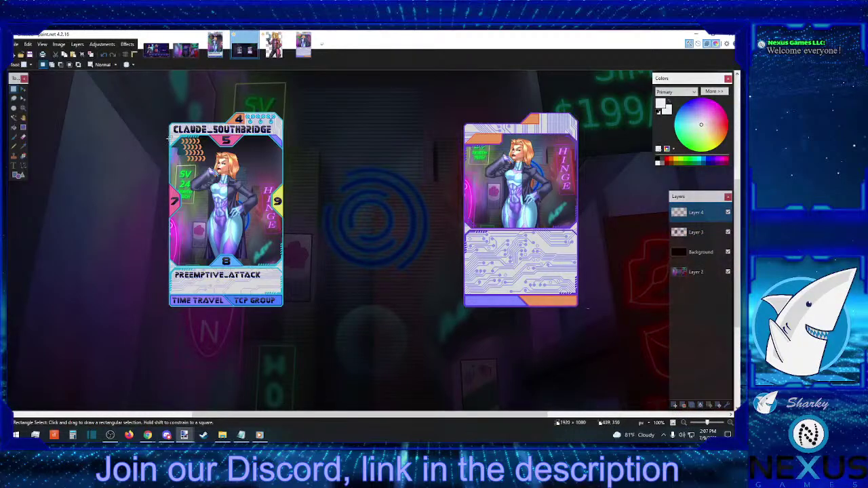
pyautogui.click(23, 165)
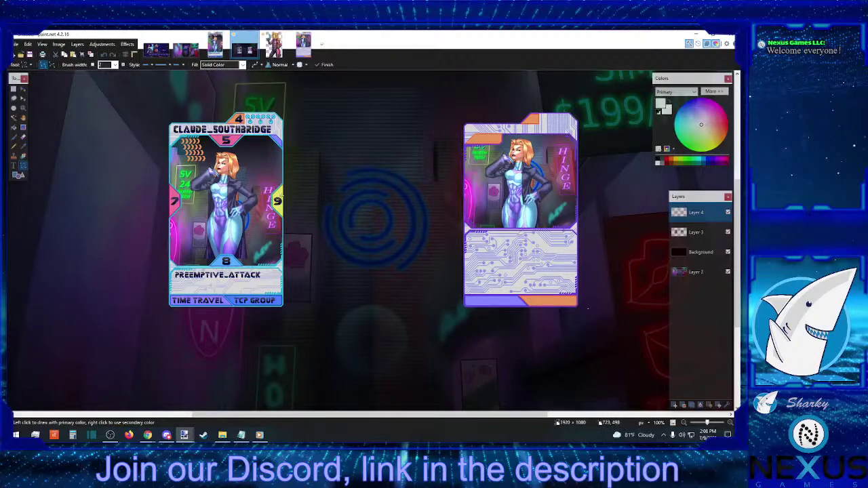
# Try drawing straight white callout lines in the gap to the right of the left card
pyautogui.moveTo(281, 196); pyautogui.dragTo(330, 164)
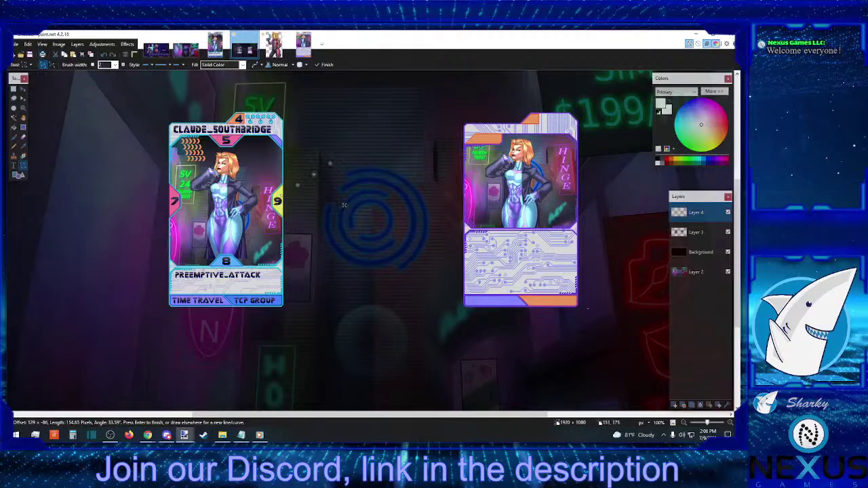
pyautogui.click(103, 55)
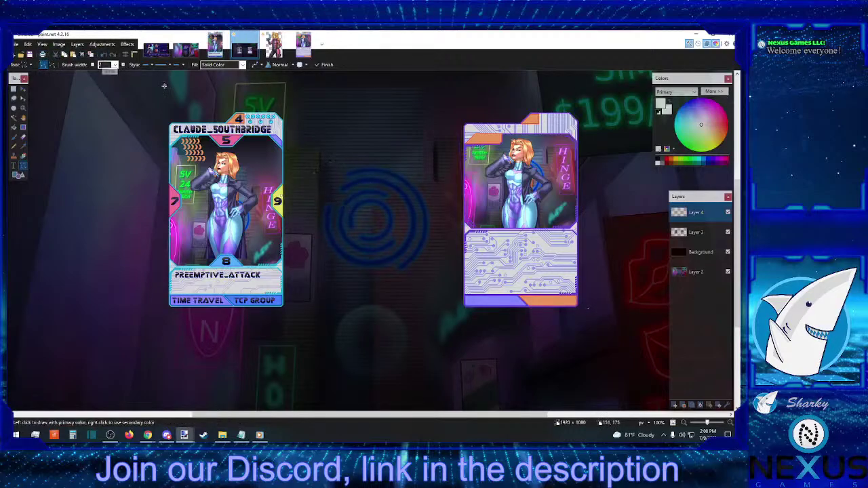
pyautogui.click(320, 155)
pyautogui.moveTo(319, 155); pyautogui.dragTo(361, 257)
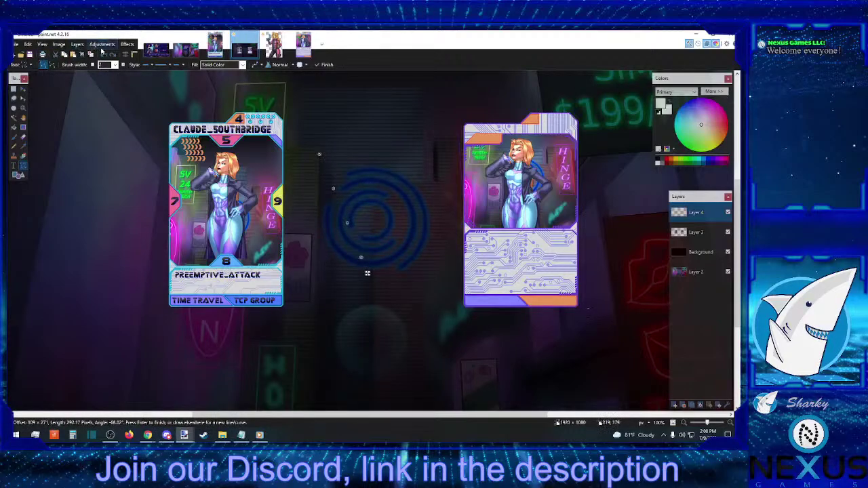
pyautogui.click(103, 55)
pyautogui.click(14, 88)
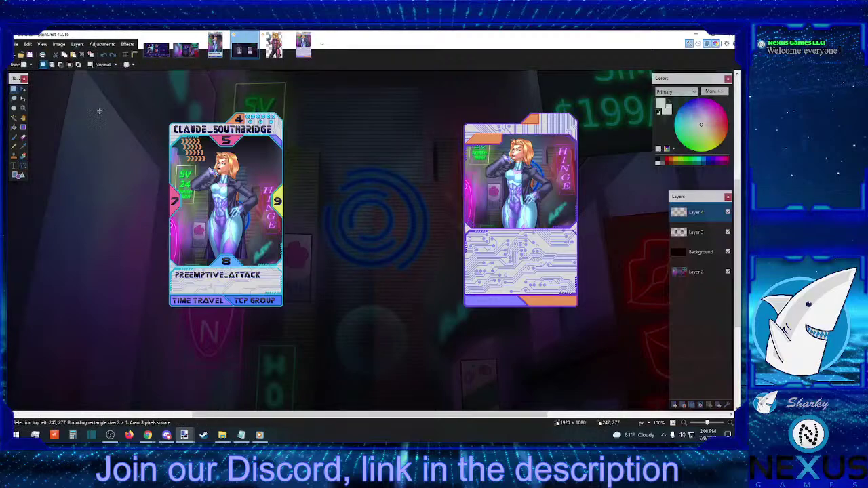
pyautogui.click(23, 165)
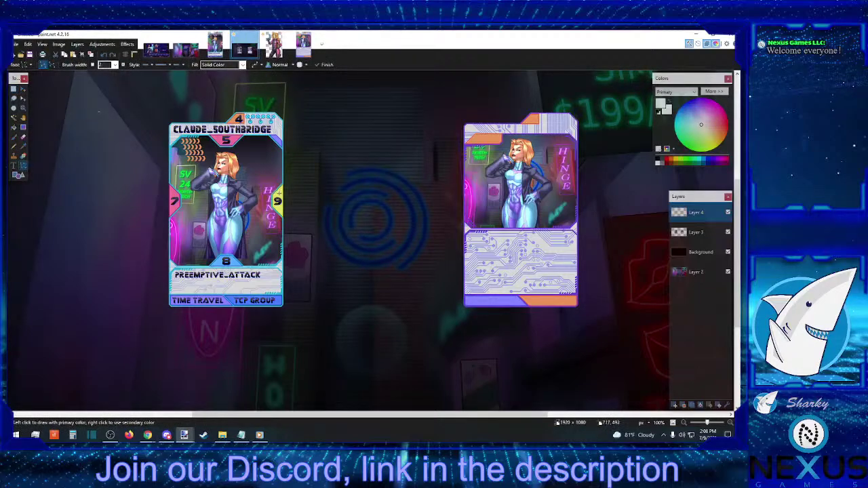
pyautogui.moveTo(278, 191); pyautogui.dragTo(325, 152)
pyautogui.press('Return')
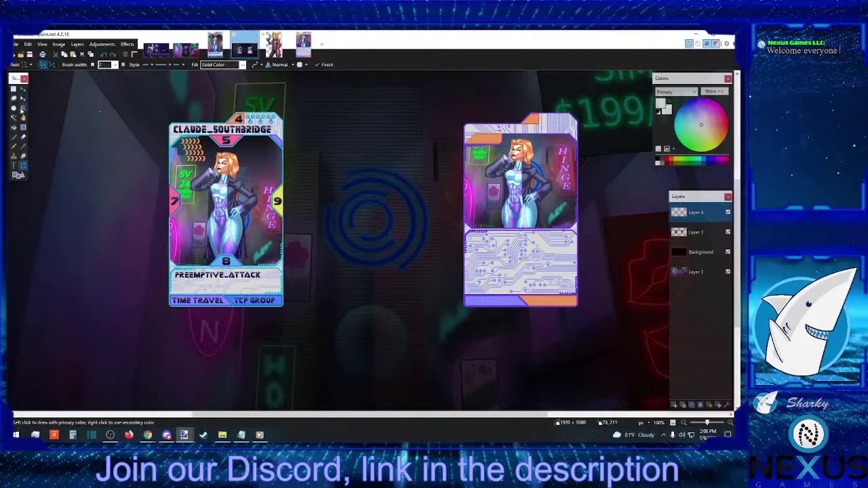
# Try sketching a freehand white loop beside the left card with the Pencil tool, and undo it
pyautogui.click(14, 147)
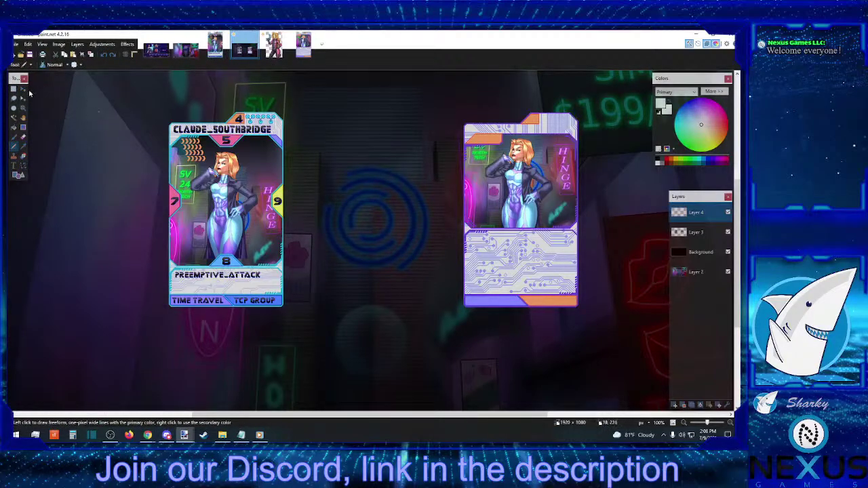
pyautogui.click(658, 163)
pyautogui.click(14, 89)
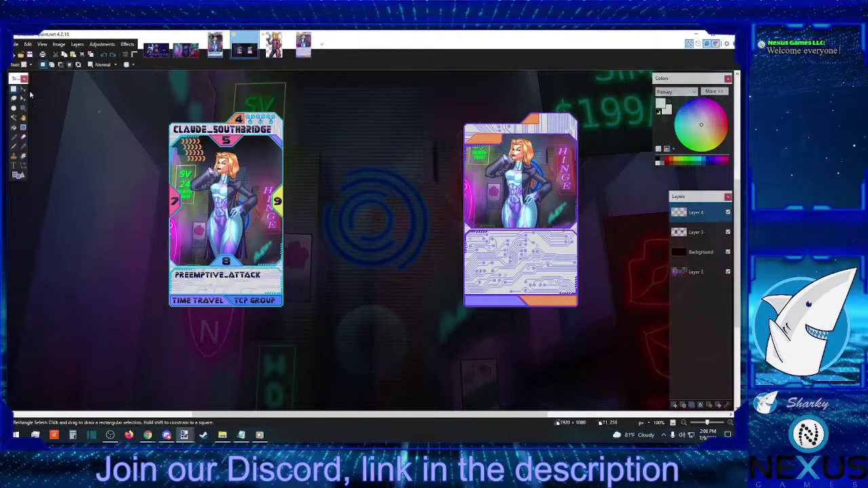
pyautogui.click(14, 146)
pyautogui.moveTo(342, 117)
pyautogui.mouseDown()
pyautogui.moveTo(286, 136)
pyautogui.moveTo(347, 119)
pyautogui.mouseUp()
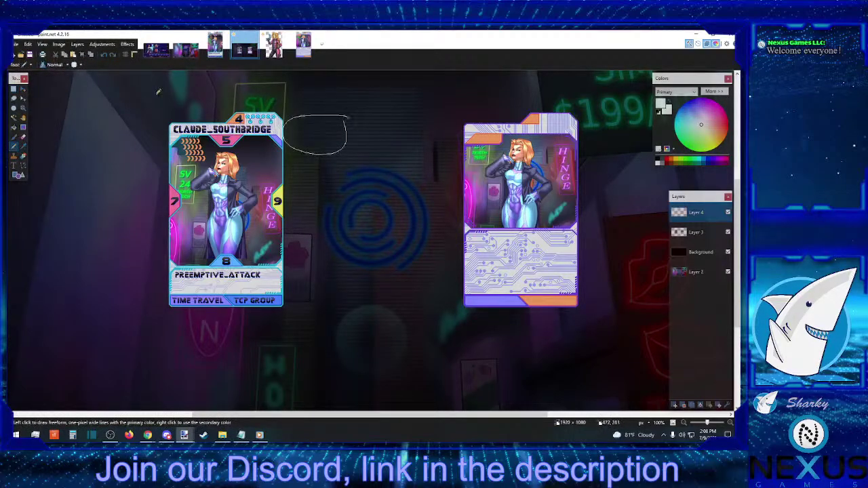
pyautogui.click(104, 55)
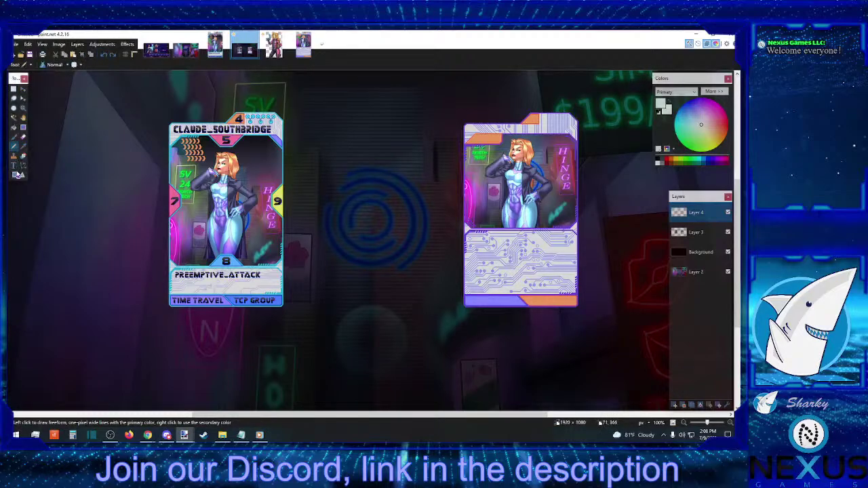
# Try drawing two white lines from the left card's 7 and 5 to a shared point outside its upper-left corner, and undo both
pyautogui.click(24, 165)
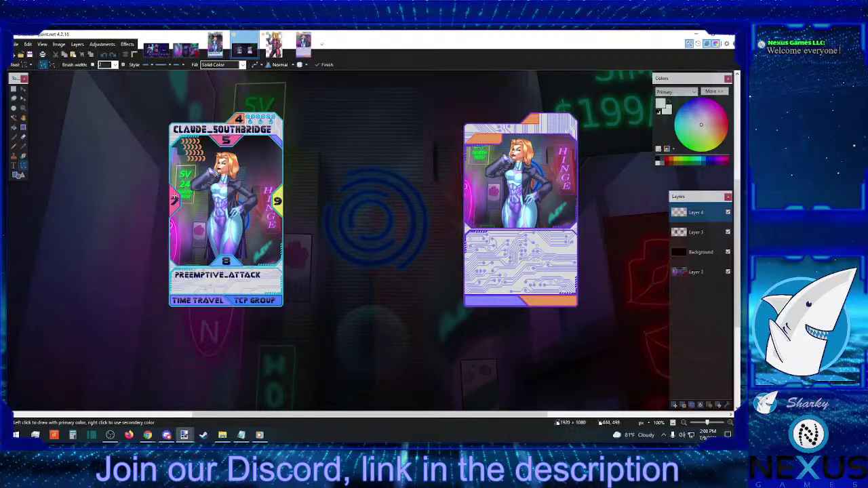
pyautogui.moveTo(173, 195); pyautogui.dragTo(123, 99)
pyautogui.press('Return')
pyautogui.moveTo(221, 136); pyautogui.dragTo(122, 99)
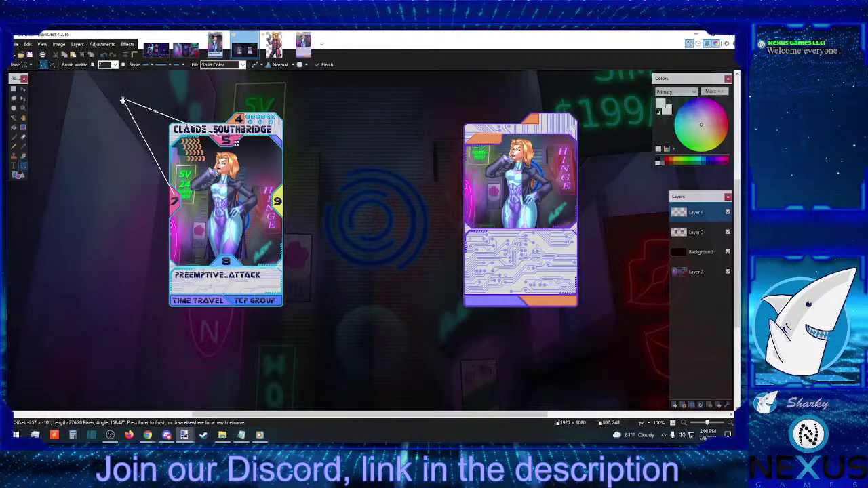
pyautogui.click(102, 56)
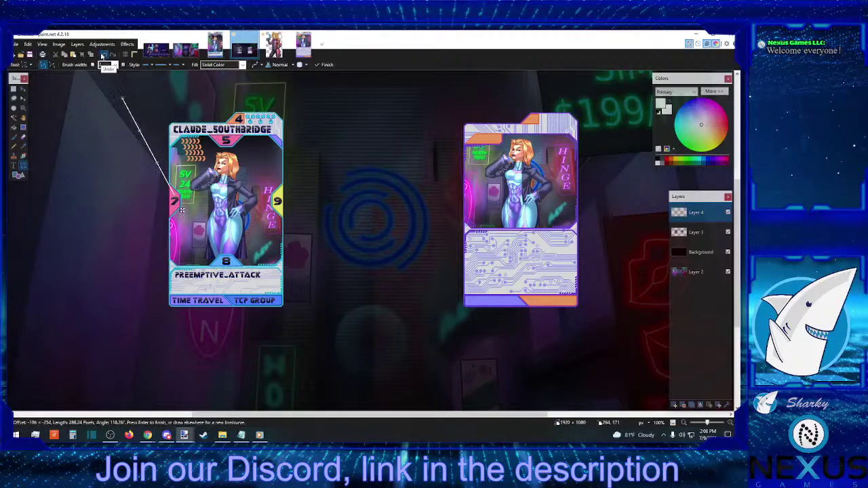
pyautogui.click(102, 56)
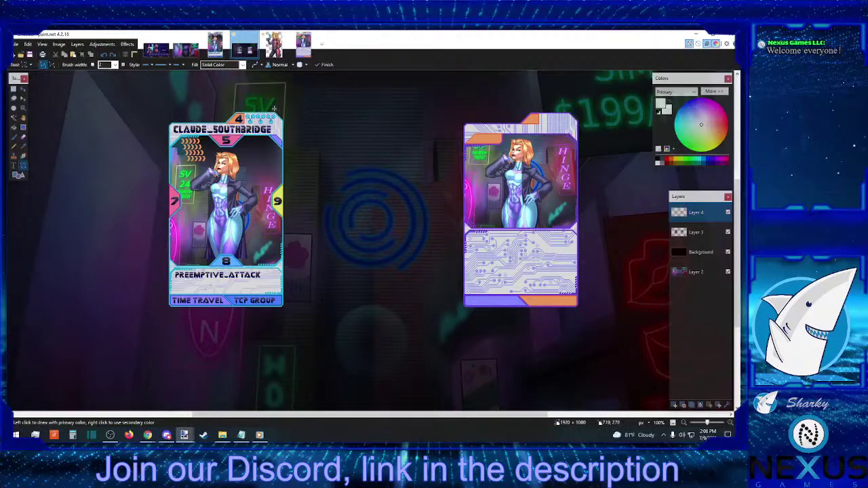
# Draw two bent white callout lines from the left card's top 4 and its icon row, both ending horizontally beyond the card's upper-right corner
pyautogui.moveTo(239, 117)
pyautogui.mouseDown()
pyautogui.moveTo(270, 89)
pyautogui.moveTo(260, 89)
pyautogui.moveTo(308, 89)
pyautogui.mouseUp()
pyautogui.moveTo(263, 117)
pyautogui.mouseDown()
pyautogui.moveTo(275, 99)
pyautogui.moveTo(308, 103)
pyautogui.mouseUp()
pyautogui.press('Return')
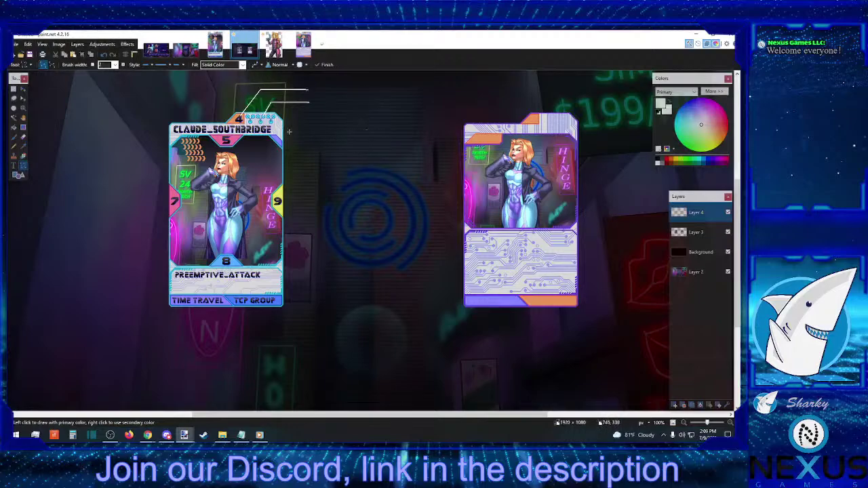
# Draw bent white callout lines from the left card's upper-right purple corner and its name bar, ending horizontally outside the card's right and left sides
pyautogui.moveTo(279, 140)
pyautogui.mouseDown()
pyautogui.moveTo(290, 126)
pyautogui.moveTo(322, 126)
pyautogui.mouseUp()
pyautogui.moveTo(192, 127); pyautogui.dragTo(179, 102)
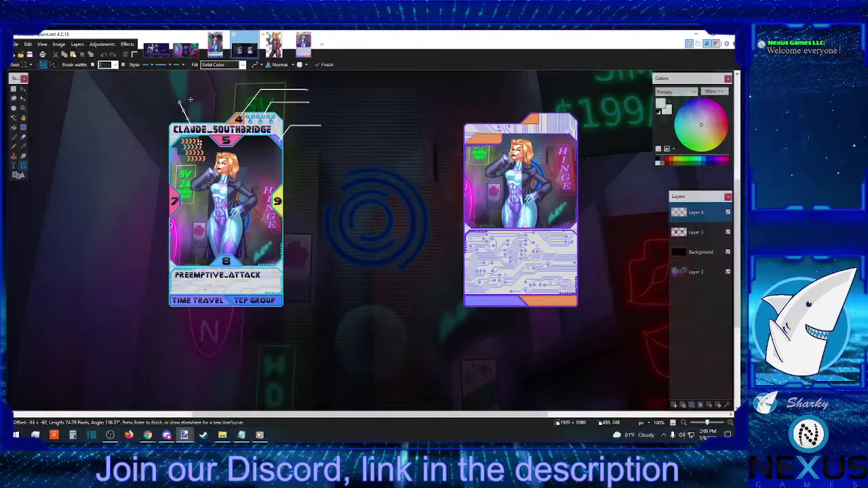
pyautogui.press('Return')
pyautogui.moveTo(145, 102); pyautogui.dragTo(137, 103)
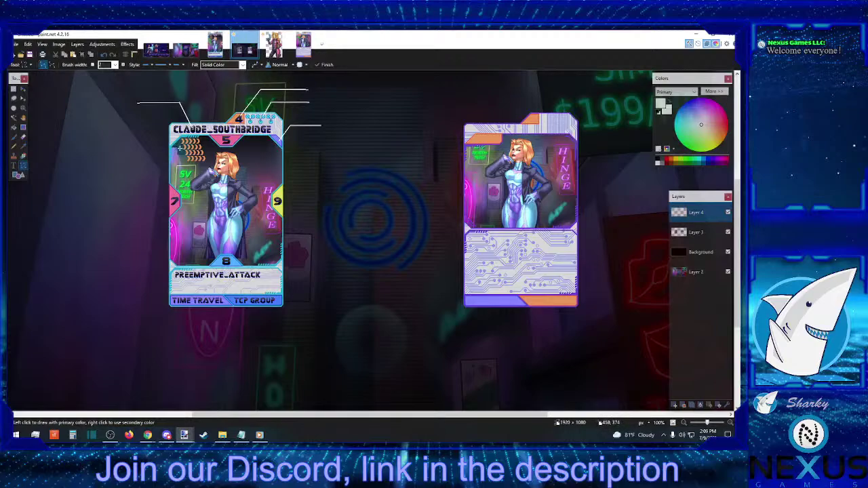
# Draw a bent white callout line from the left card's orange chevrons, ending horizontally beyond the card's upper-left corner
pyautogui.moveTo(181, 146); pyautogui.dragTo(158, 125)
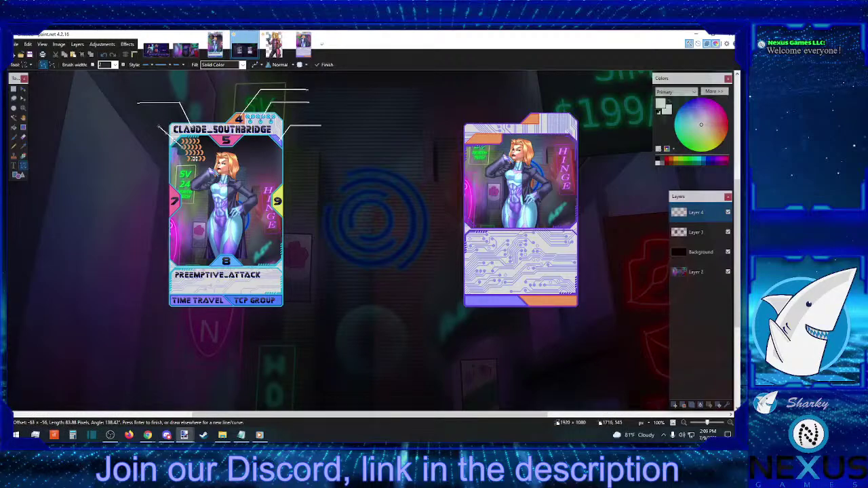
pyautogui.hotkey('alt', 'Tab')
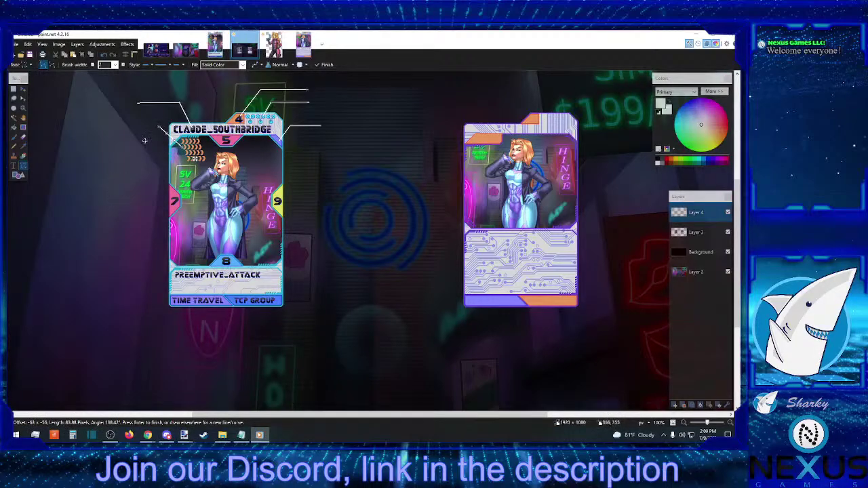
pyautogui.click(154, 134)
pyautogui.moveTo(158, 127); pyautogui.dragTo(112, 127)
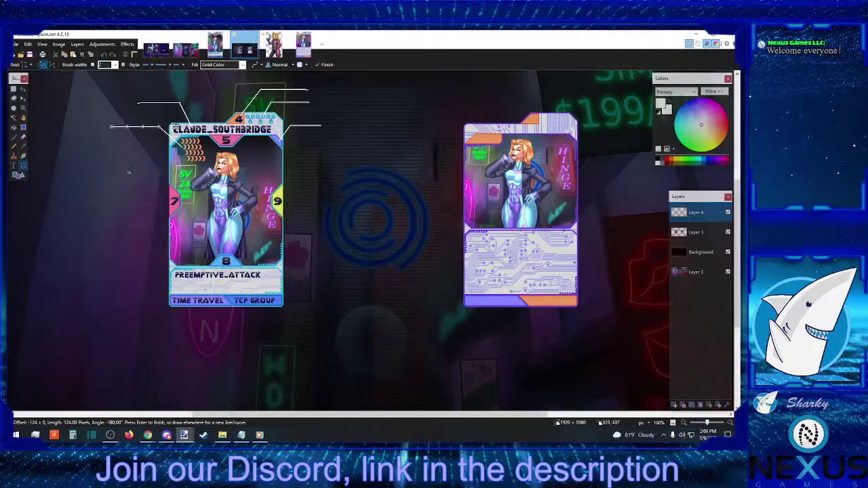
pyautogui.press('Return')
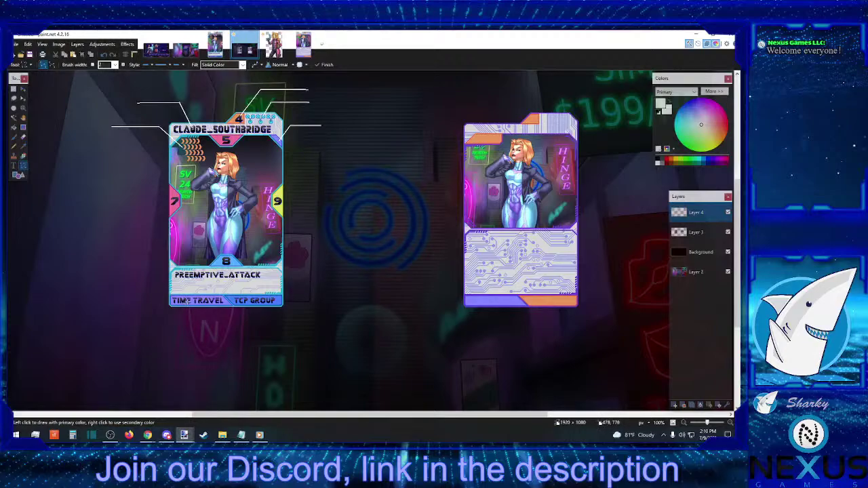
# Draw bent white callout lines with horizontal ends from TIME TRAVEL and TCP GROUP to below the left card, and from PREEMPTIVE_ATTACK to its left
pyautogui.moveTo(188, 301)
pyautogui.mouseDown()
pyautogui.moveTo(158, 353)
pyautogui.moveTo(109, 354)
pyautogui.mouseUp()
pyautogui.moveTo(251, 302); pyautogui.dragTo(316, 352)
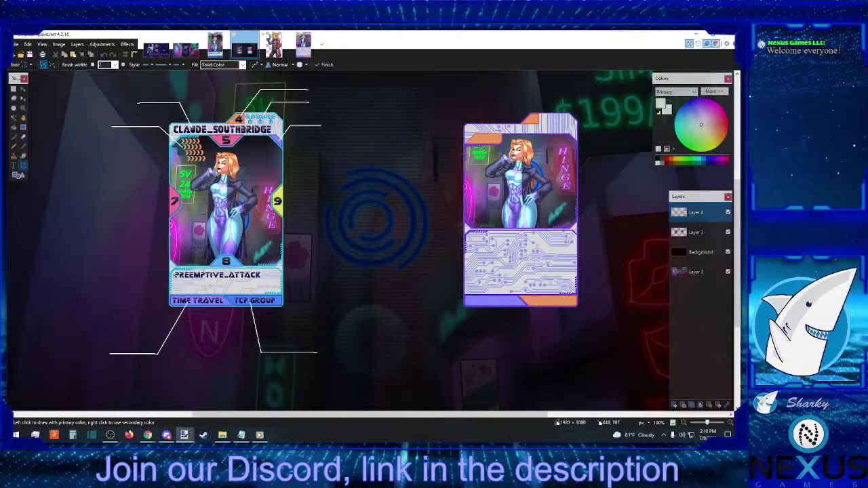
pyautogui.moveTo(180, 274); pyautogui.dragTo(87, 307)
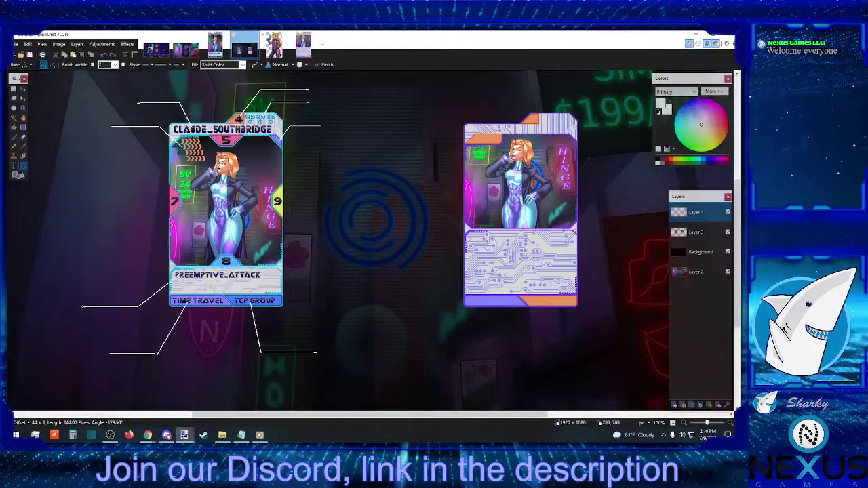
pyautogui.moveTo(83, 307); pyautogui.dragTo(78, 306)
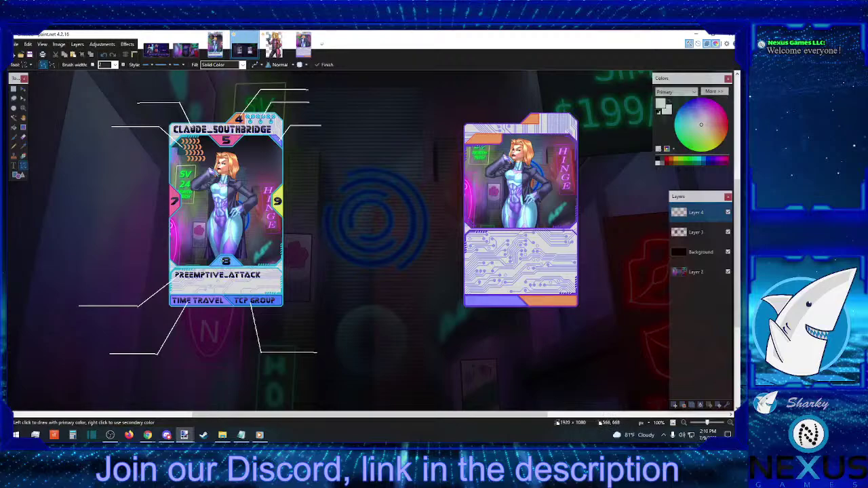
# Draw a white line from the left card's 9 to a point beyond its left edge, undoing trial lines from the 8 and 7
pyautogui.moveTo(231, 260); pyautogui.dragTo(150, 231)
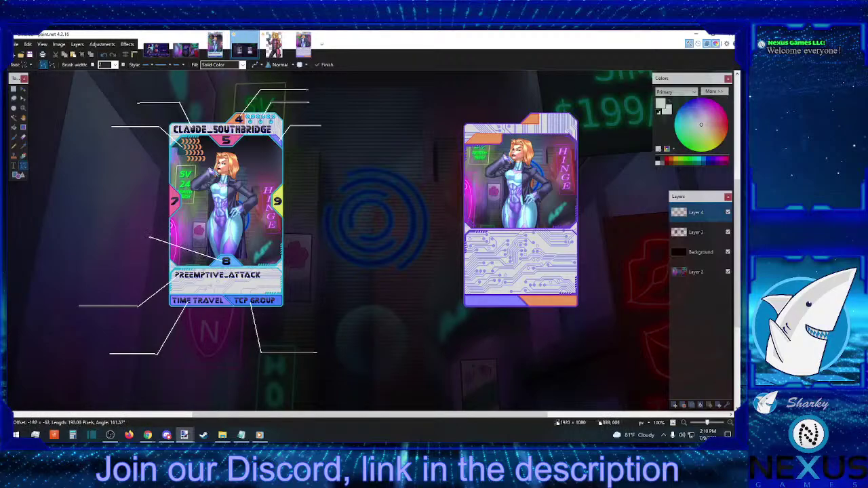
pyautogui.click(103, 55)
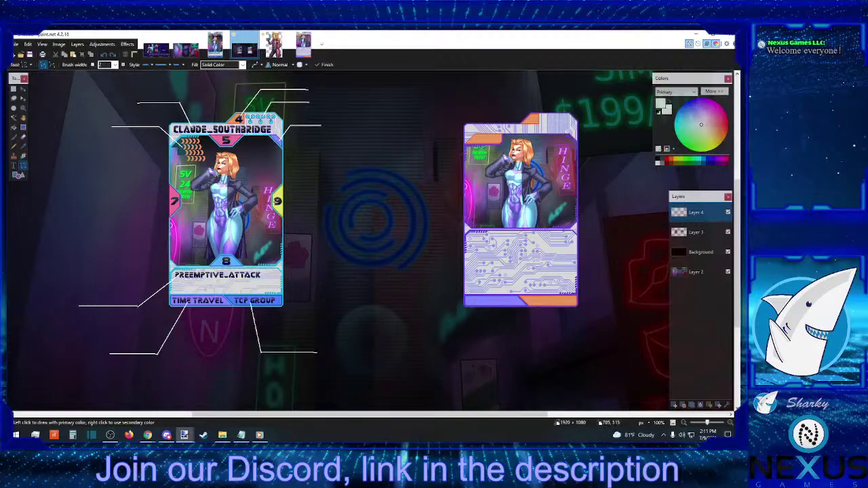
pyautogui.moveTo(275, 202); pyautogui.dragTo(130, 226)
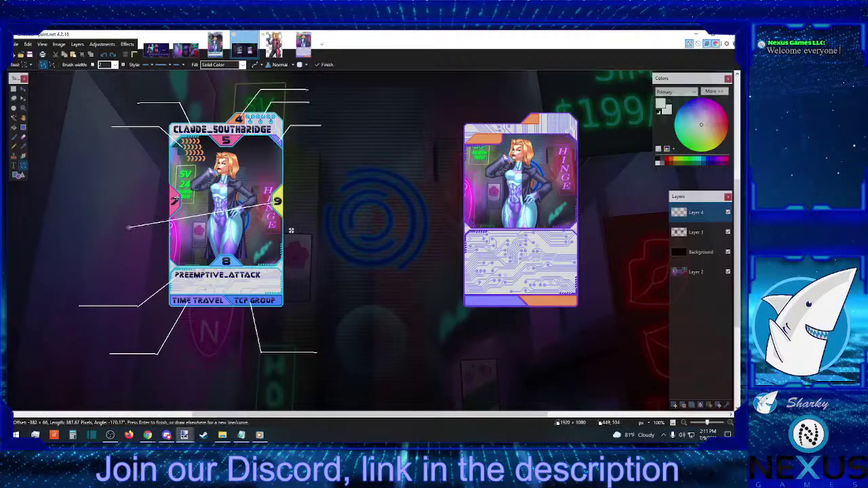
pyautogui.moveTo(173, 195); pyautogui.dragTo(129, 227)
pyautogui.hotkey('ctrl', 'z')
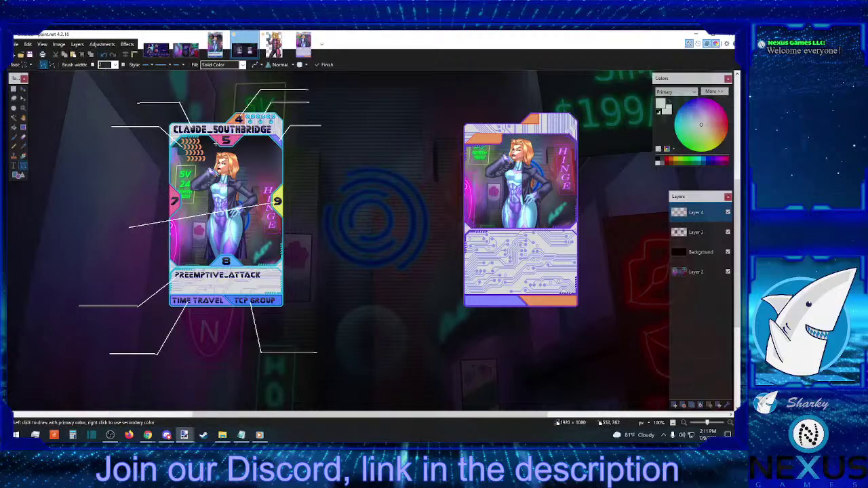
# Draw white lines from the left card's 5 and 7 toward the outer end of the 9 line, and undo a line from the 8
pyautogui.moveTo(225, 142); pyautogui.dragTo(118, 219)
pyautogui.moveTo(170, 194); pyautogui.dragTo(118, 229)
pyautogui.moveTo(222, 261); pyautogui.dragTo(111, 231)
pyautogui.click(104, 55)
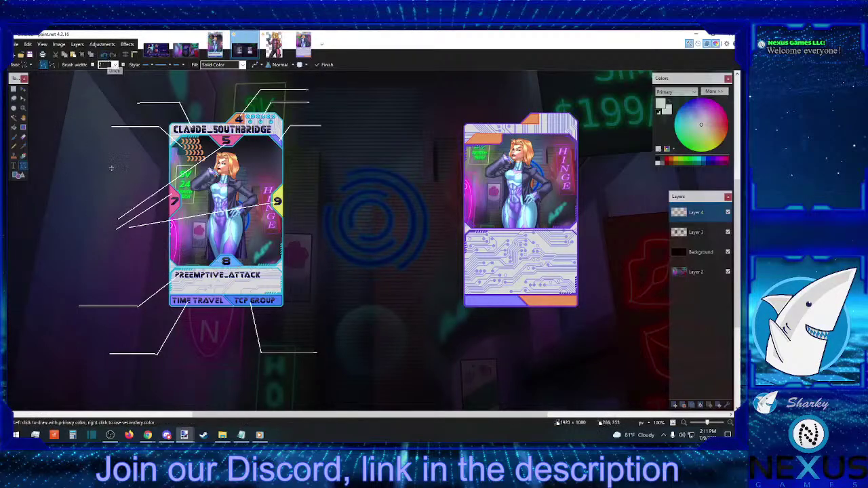
# Try extending the outer end of the line from the 5 with a short diagonal segment, and undo it
pyautogui.click(731, 422)
pyautogui.moveTo(402, 416); pyautogui.dragTo(192, 416)
pyautogui.moveTo(533, 214); pyautogui.dragTo(492, 221)
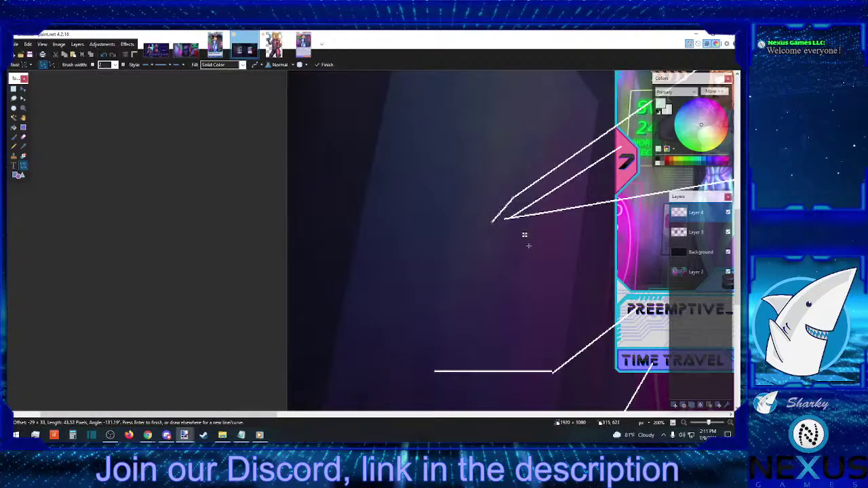
pyautogui.click(107, 56)
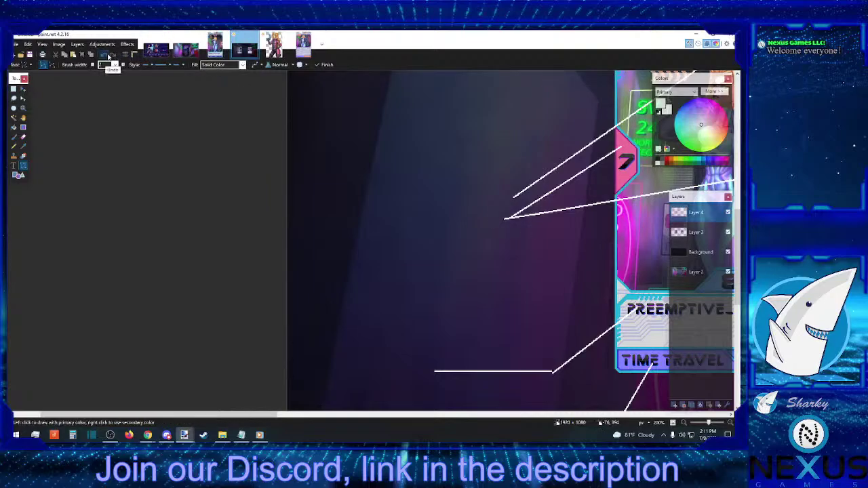
pyautogui.click(111, 56)
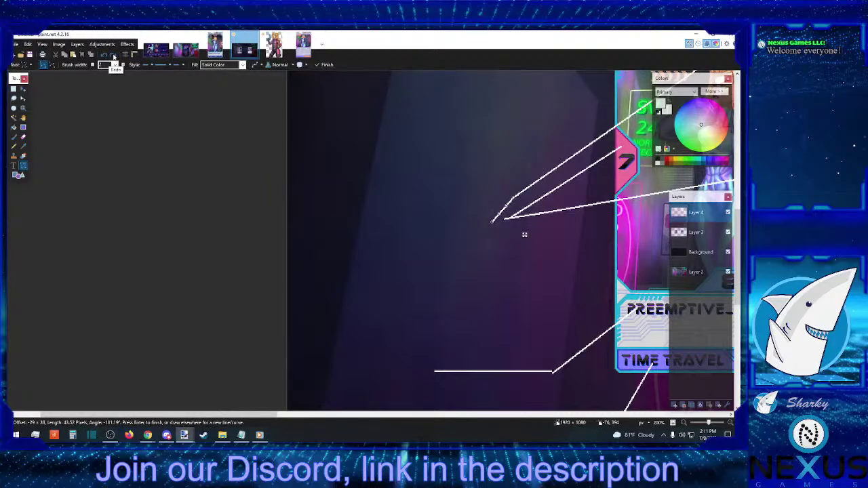
pyautogui.click(105, 55)
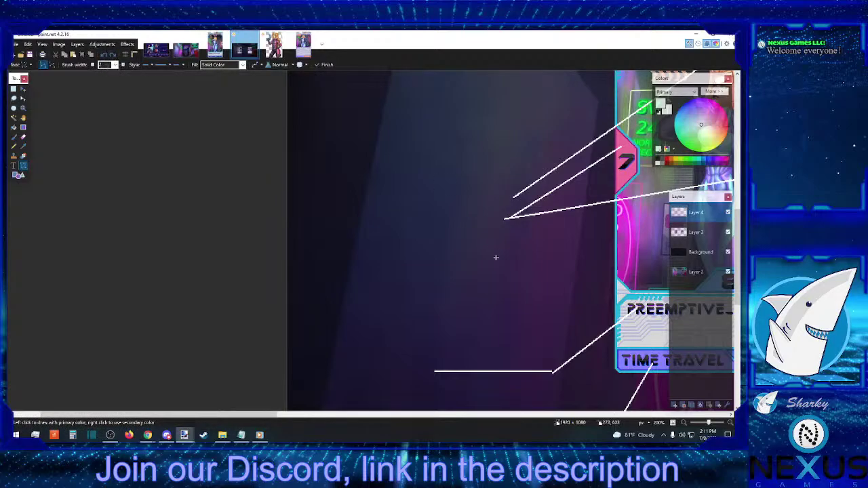
# Select and delete the section of the misaligned line from the 5 that crosses the left card
pyautogui.scroll(4, 495, 258)
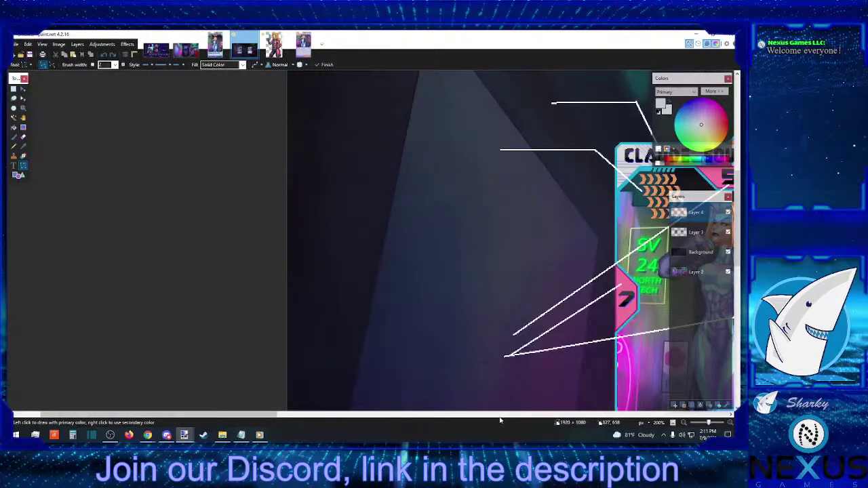
pyautogui.hscroll(5, 500, 421)
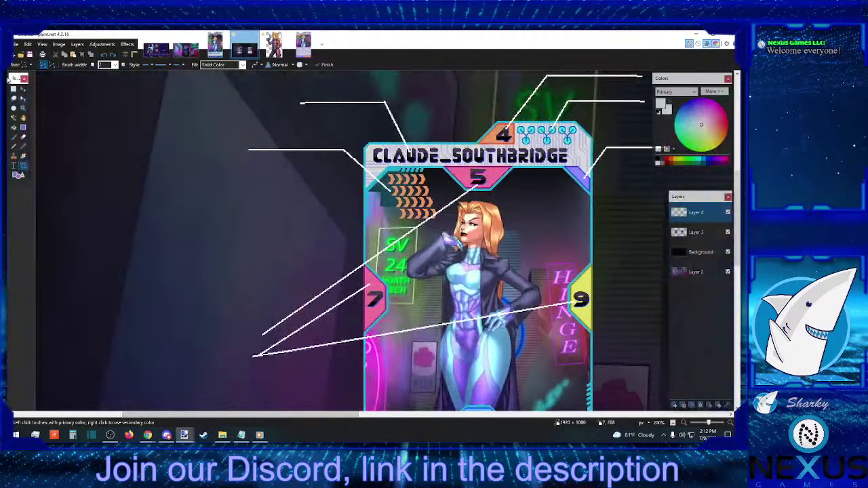
pyautogui.click(13, 89)
pyautogui.moveTo(481, 181)
pyautogui.mouseDown()
pyautogui.moveTo(445, 220)
pyautogui.moveTo(400, 249)
pyautogui.moveTo(293, 288)
pyautogui.mouseUp()
pyautogui.press('Delete')
pyautogui.press('Delete')
pyautogui.press('Delete')
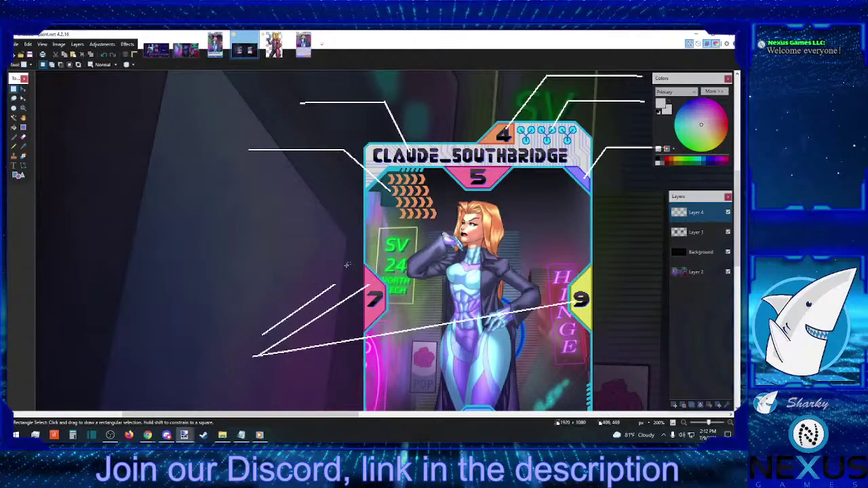
# Delete the leftover piece of the misaligned line outside the left card's edge, and clear the selection
pyautogui.moveTo(348, 266)
pyautogui.mouseDown()
pyautogui.moveTo(312, 299)
pyautogui.moveTo(292, 302)
pyautogui.moveTo(287, 292)
pyautogui.moveTo(293, 319)
pyautogui.moveTo(254, 337)
pyautogui.mouseUp()
pyautogui.press('Delete')
pyautogui.press('Delete')
pyautogui.press('Delete')
pyautogui.press('Delete')
pyautogui.moveTo(384, 273); pyautogui.dragTo(370, 289)
pyautogui.hotkey('ctrl', 'd')
# Draw white lines from the left card's 5 and 8 to the meeting point of the 7 and 9 lines, ending in a horizontal tail
pyautogui.click(23, 165)
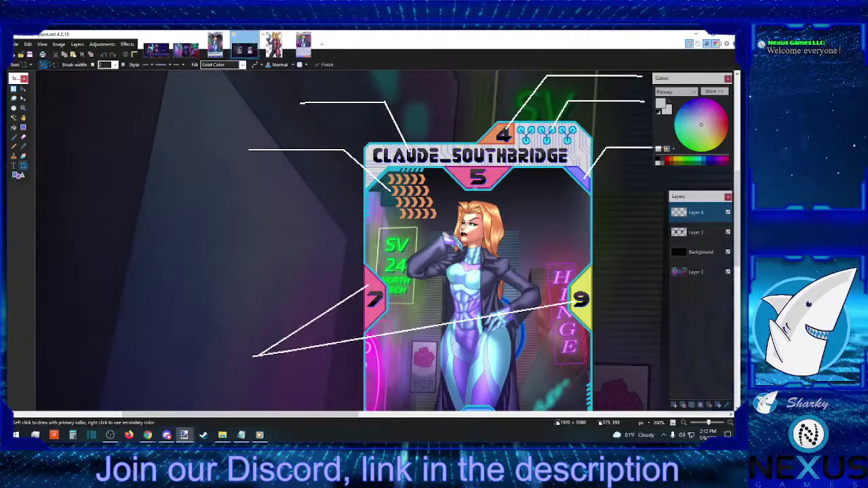
pyautogui.moveTo(477, 185)
pyautogui.mouseDown()
pyautogui.moveTo(316, 277)
pyautogui.moveTo(255, 356)
pyautogui.mouseUp()
pyautogui.scroll(-1, 327, 341)
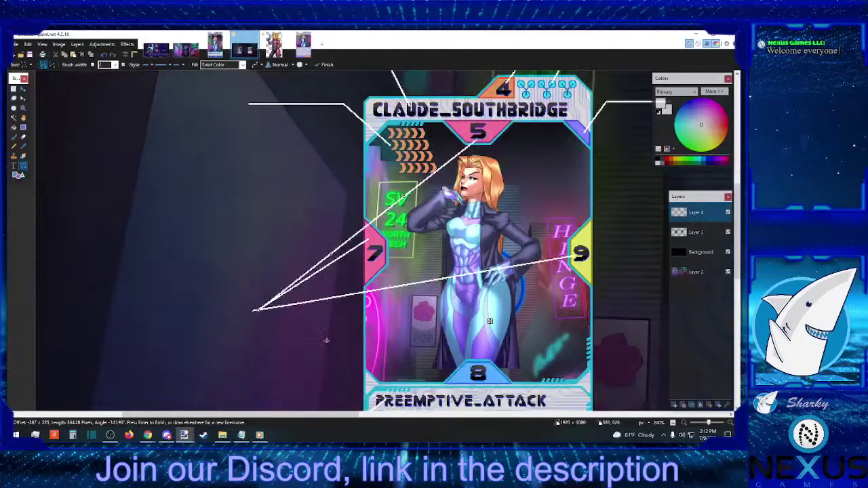
pyautogui.scroll(-3, 326, 341)
pyautogui.press('Return')
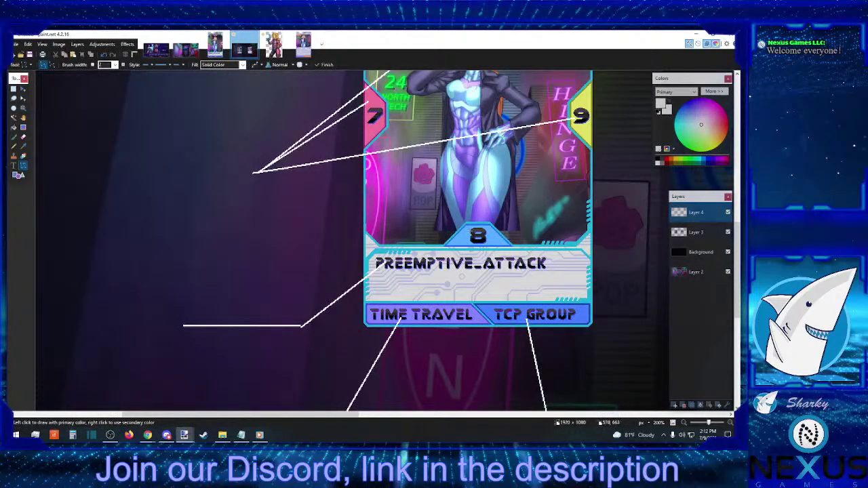
pyautogui.moveTo(475, 232)
pyautogui.mouseDown()
pyautogui.moveTo(283, 190)
pyautogui.moveTo(254, 172)
pyautogui.moveTo(157, 173)
pyautogui.mouseUp()
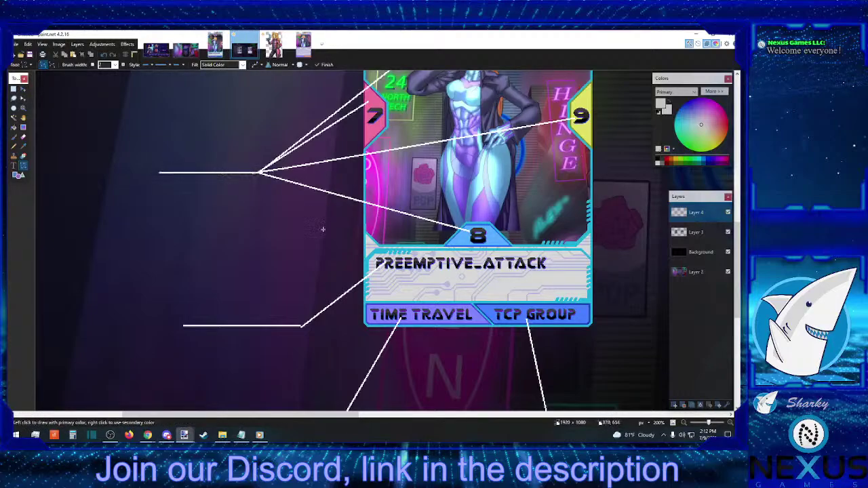
# Draw bent white callout lines from the right card's purple and orange footer sections to below it, and from its circuit-patterned text box to its right
pyautogui.scroll(5, 321, 229)
pyautogui.scroll(-3, 419, 268)
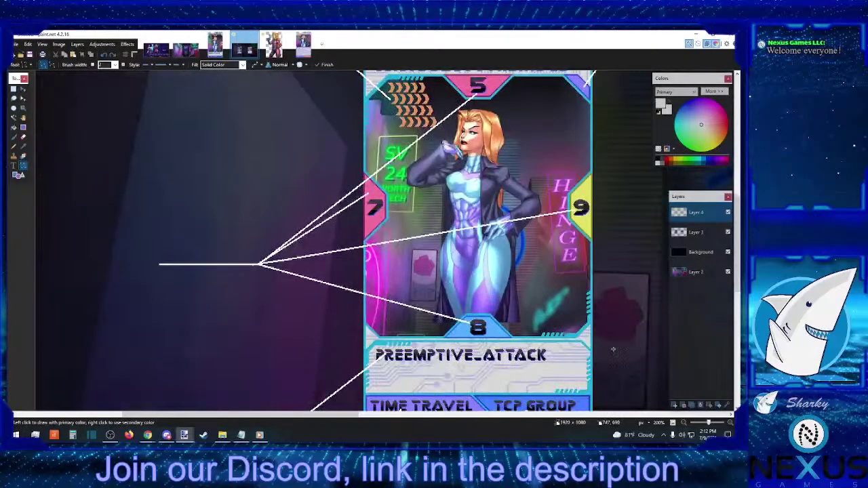
pyautogui.click(684, 423)
pyautogui.click(684, 422)
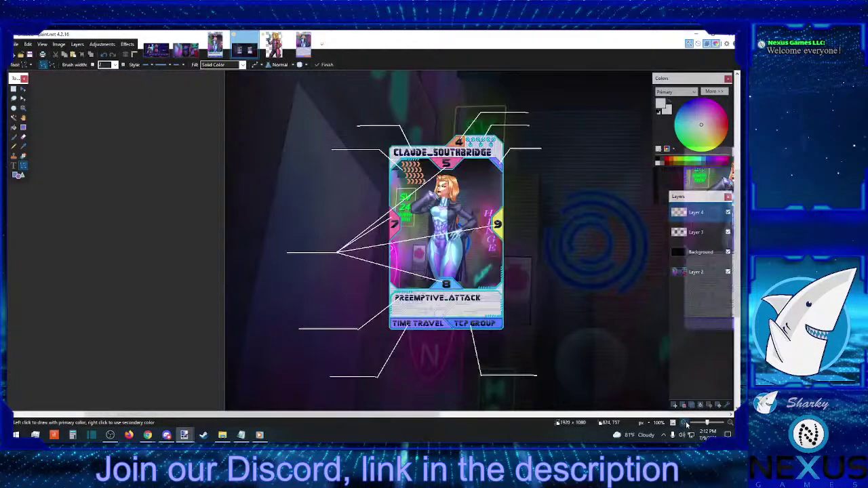
pyautogui.click(683, 422)
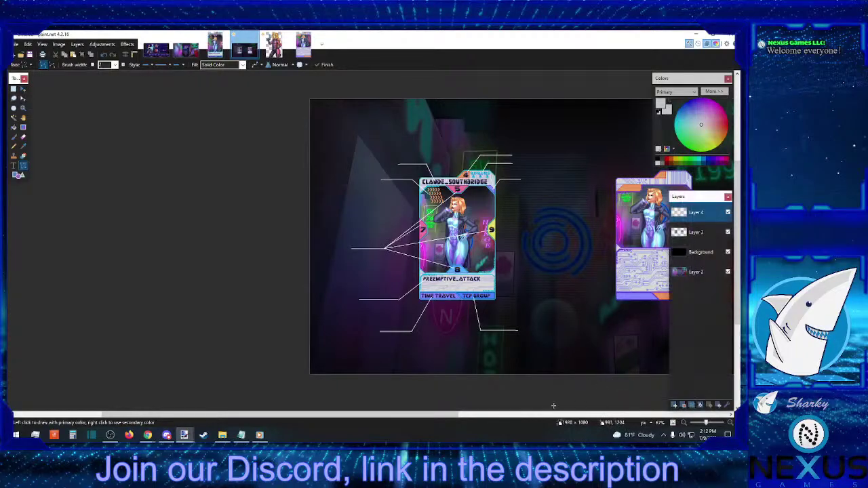
pyautogui.moveTo(452, 419); pyautogui.dragTo(563, 416)
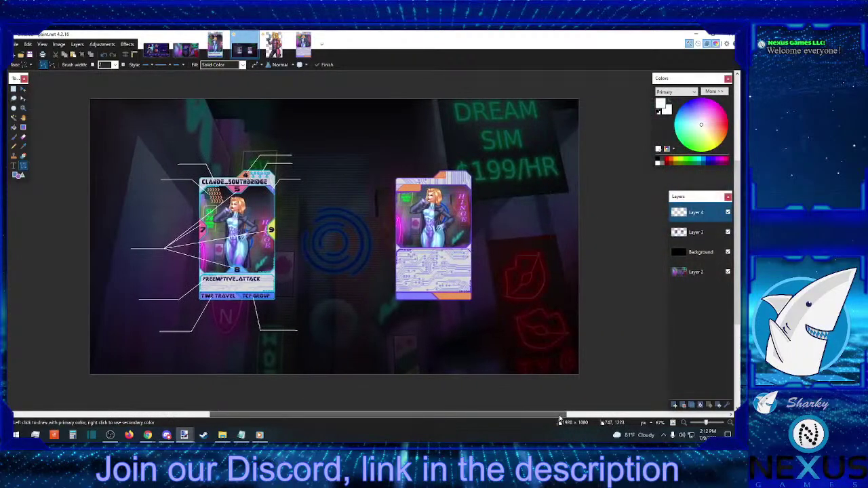
pyautogui.click(729, 422)
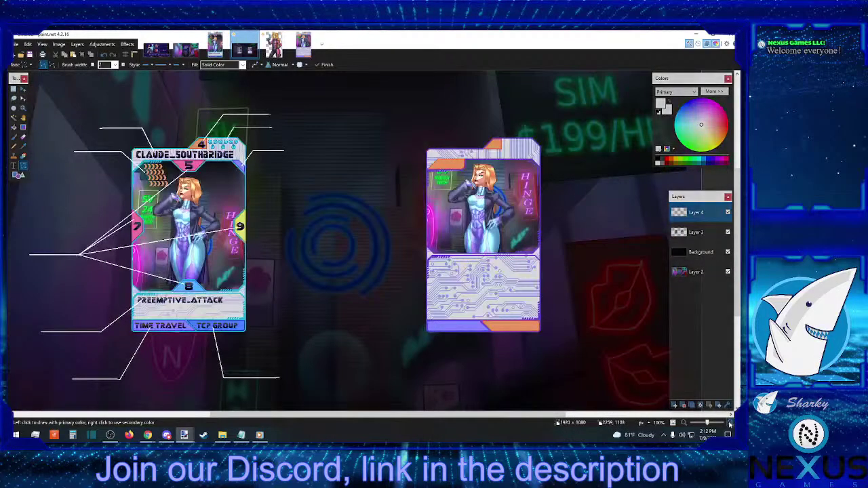
pyautogui.scroll(-3, 464, 311)
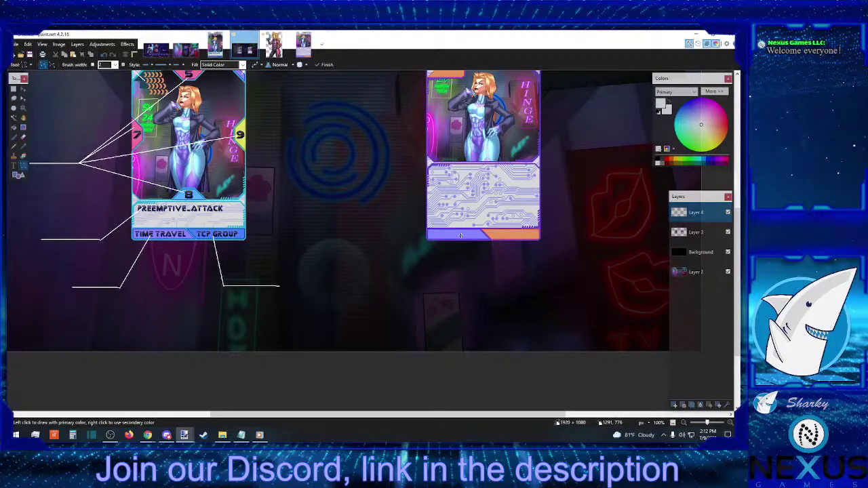
pyautogui.moveTo(461, 236)
pyautogui.mouseDown()
pyautogui.moveTo(438, 284)
pyautogui.moveTo(388, 286)
pyautogui.mouseUp()
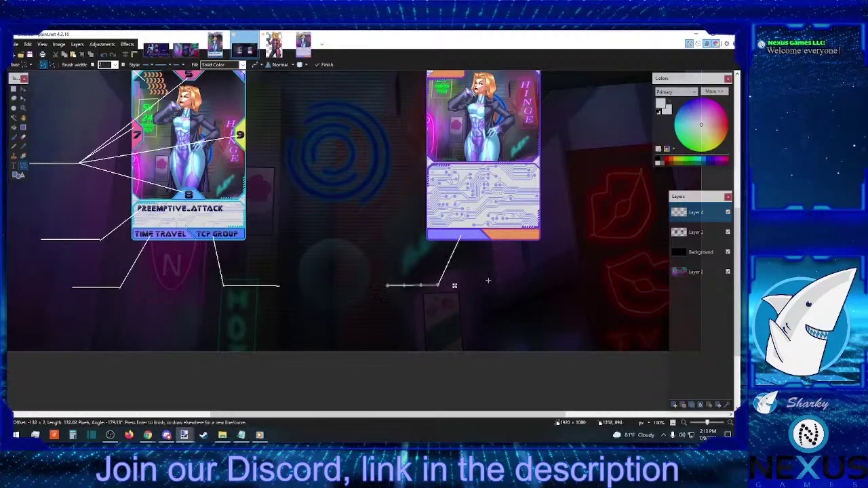
pyautogui.moveTo(513, 238)
pyautogui.mouseDown()
pyautogui.moveTo(527, 285)
pyautogui.moveTo(627, 284)
pyautogui.moveTo(588, 284)
pyautogui.mouseUp()
pyautogui.press('Return')
pyautogui.press('Return')
pyautogui.scroll(2, 570, 267)
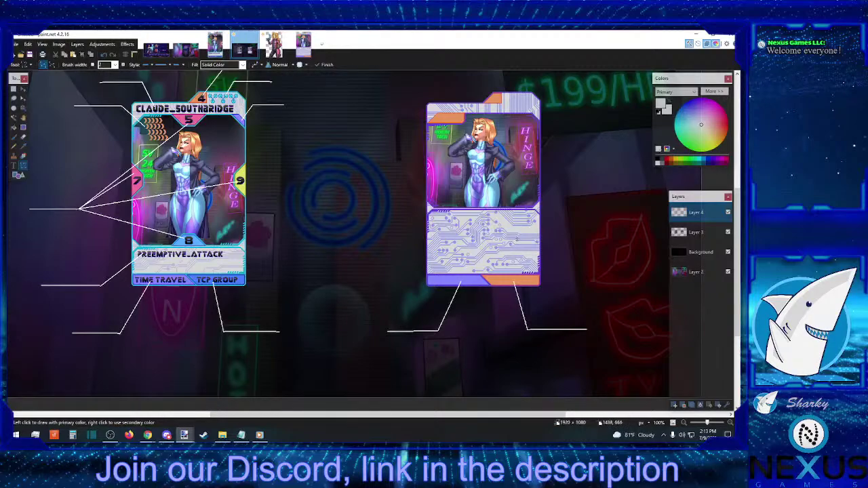
pyautogui.moveTo(516, 239)
pyautogui.mouseDown()
pyautogui.moveTo(571, 224)
pyautogui.moveTo(641, 224)
pyautogui.moveTo(593, 225)
pyautogui.moveTo(614, 225)
pyautogui.mouseUp()
# Draw white lines from the artwork of both cards that meet at a shared peak in the gap between them
pyautogui.scroll(2, 473, 285)
pyautogui.scroll(-1, 260, 204)
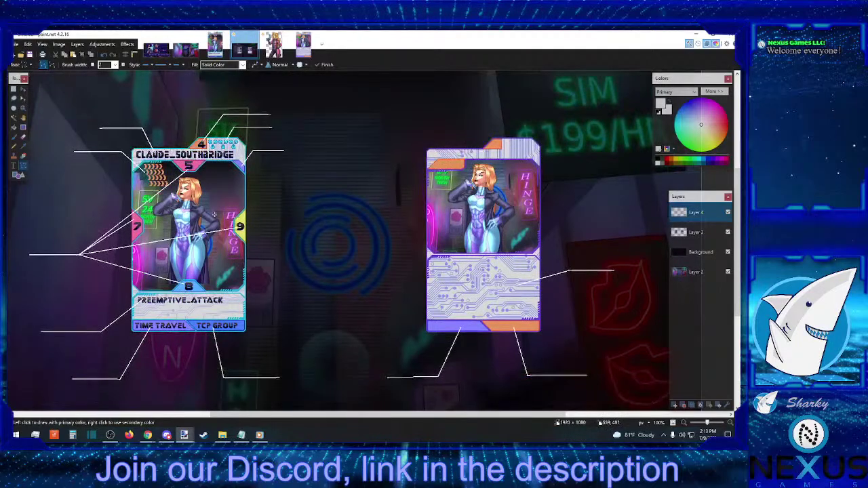
pyautogui.moveTo(220, 204); pyautogui.dragTo(333, 172)
pyautogui.moveTo(432, 211); pyautogui.dragTo(333, 173)
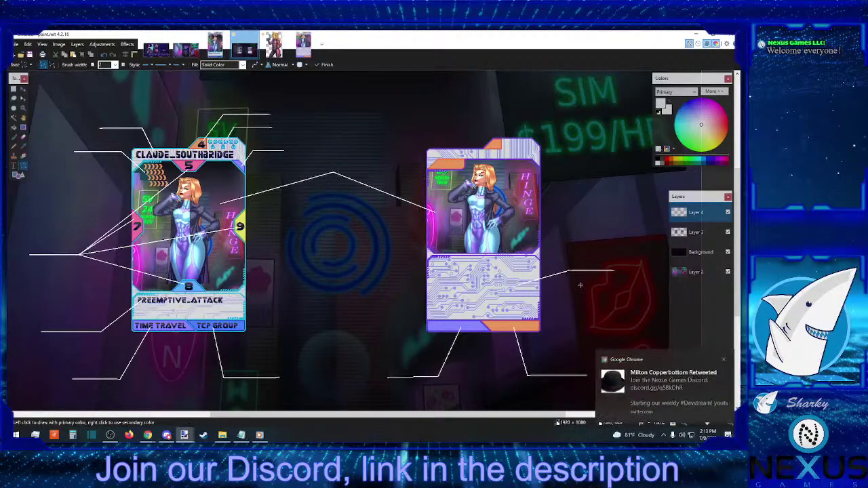
# Draw a horizontal white line about 148 px long across the shared peak between the two cards
pyautogui.click(723, 359)
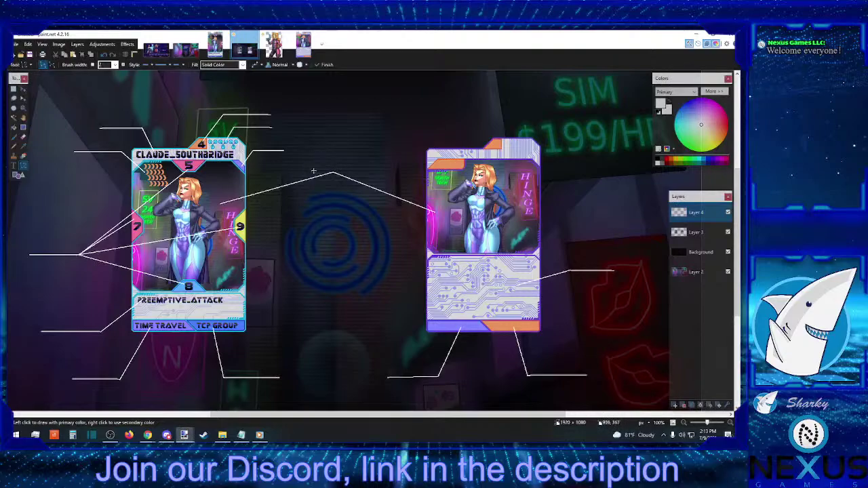
pyautogui.moveTo(312, 172); pyautogui.dragTo(363, 171)
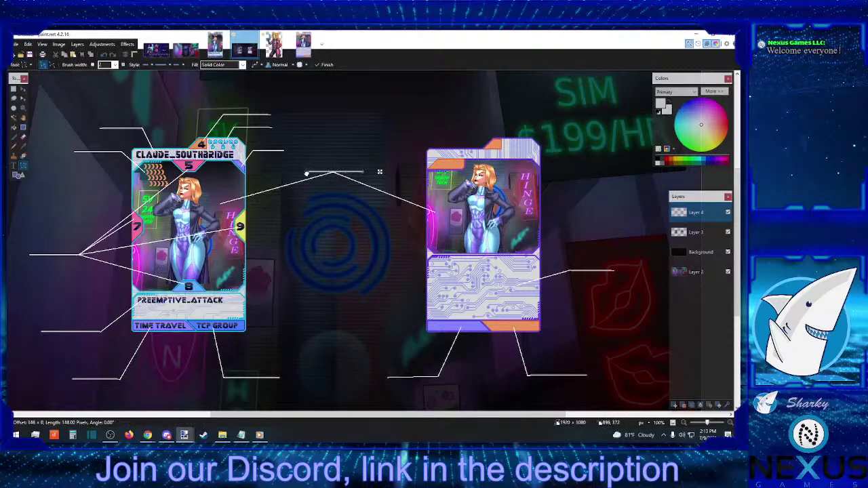
pyautogui.press('Return')
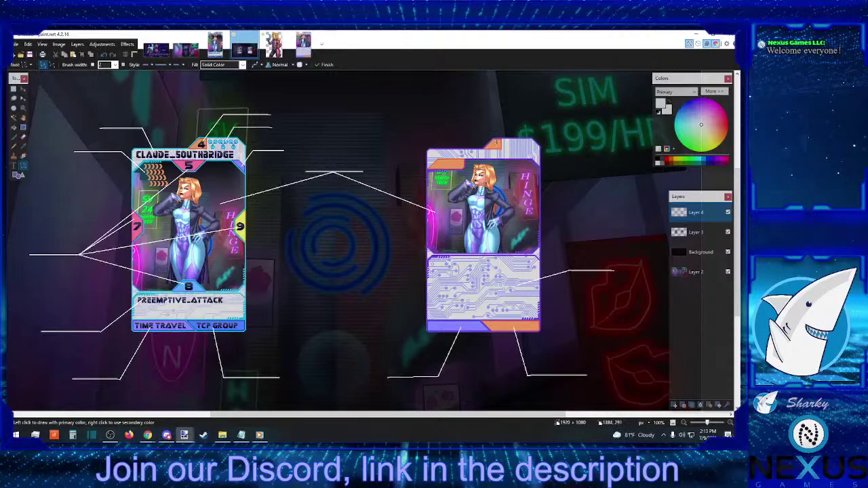
# Draw bent white callout lines from the right card's orange top tab, its circuit-patterned header, and the orange tab at its artwork's corner
pyautogui.moveTo(497, 144)
pyautogui.mouseDown()
pyautogui.moveTo(517, 107)
pyautogui.moveTo(593, 107)
pyautogui.mouseUp()
pyautogui.moveTo(520, 144)
pyautogui.mouseDown()
pyautogui.moveTo(533, 126)
pyautogui.moveTo(594, 127)
pyautogui.mouseUp()
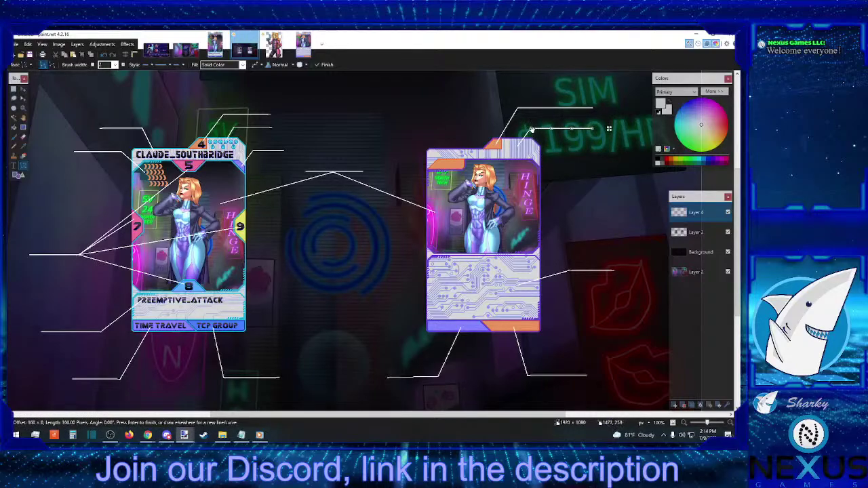
pyautogui.press('Return')
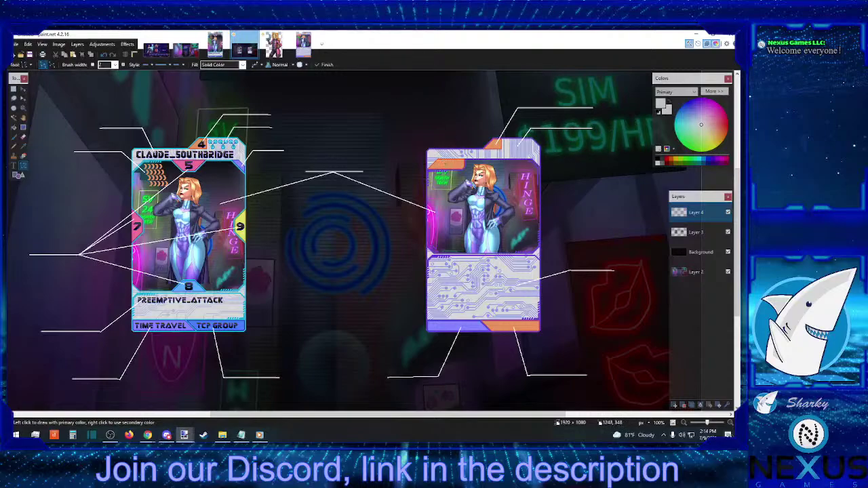
pyautogui.moveTo(444, 165)
pyautogui.mouseDown()
pyautogui.moveTo(417, 114)
pyautogui.moveTo(377, 114)
pyautogui.mouseUp()
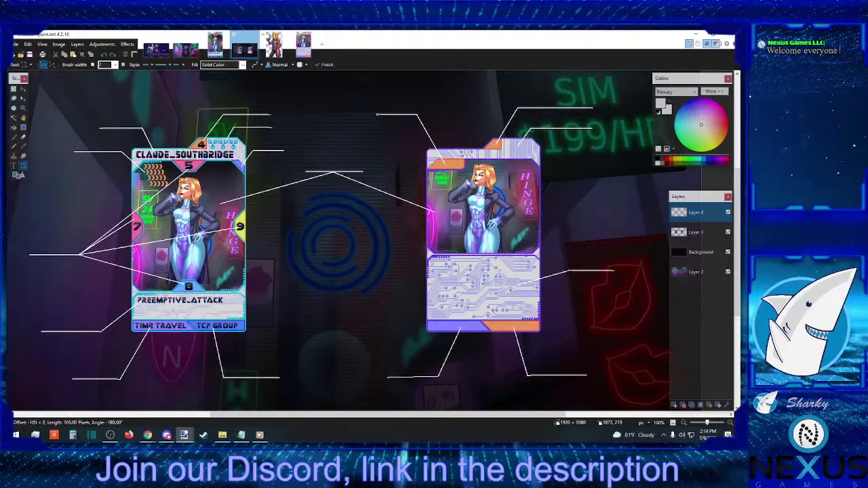
pyautogui.press('Return')
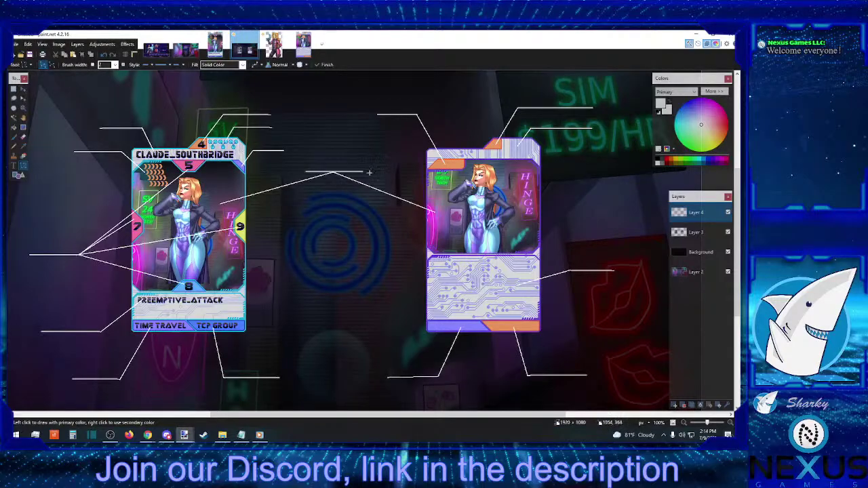
pyautogui.scroll(-3, 315, 219)
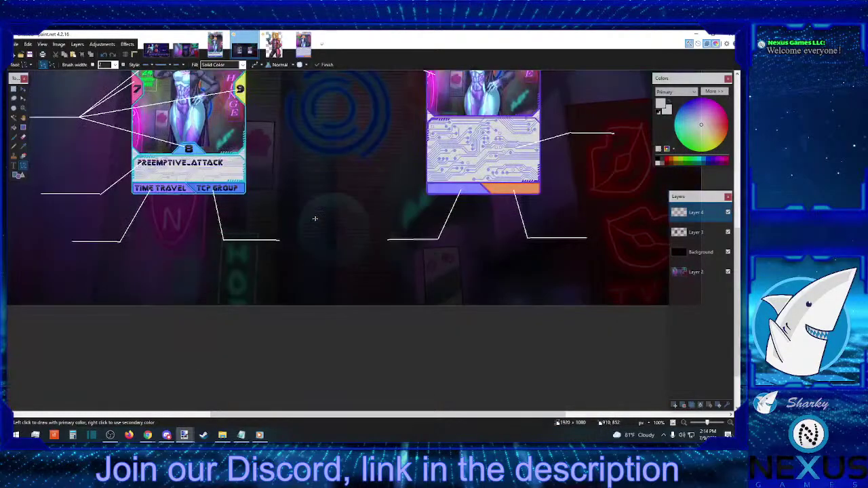
pyautogui.scroll(2, 314, 219)
pyautogui.scroll(1, 323, 223)
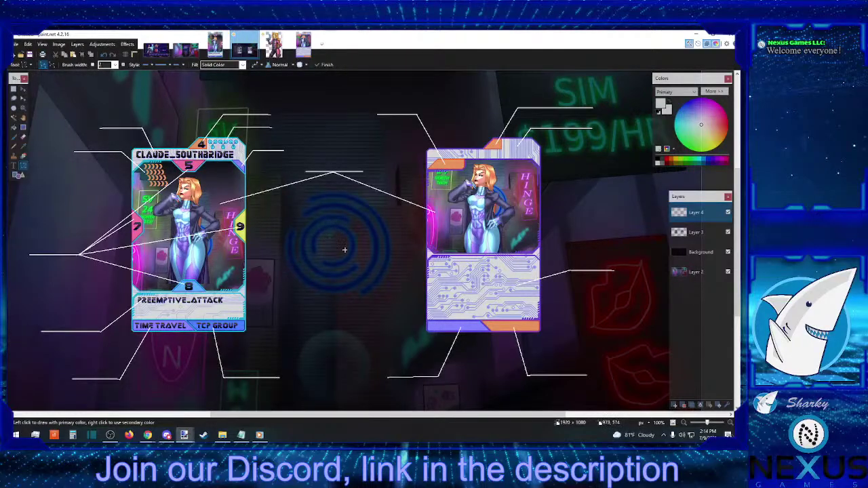
# Add a new layer and place the Franklin Gothic Medium label "Basic energy cost" above the callout line of the left card's 4
pyautogui.click(675, 405)
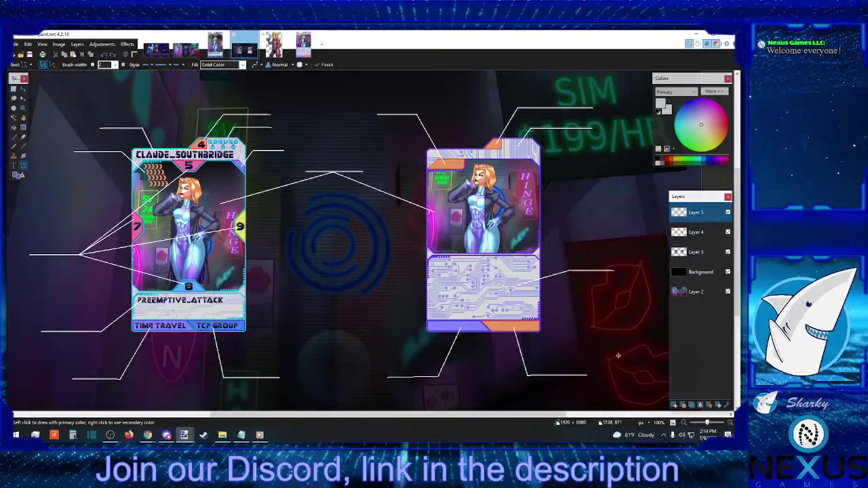
pyautogui.click(14, 166)
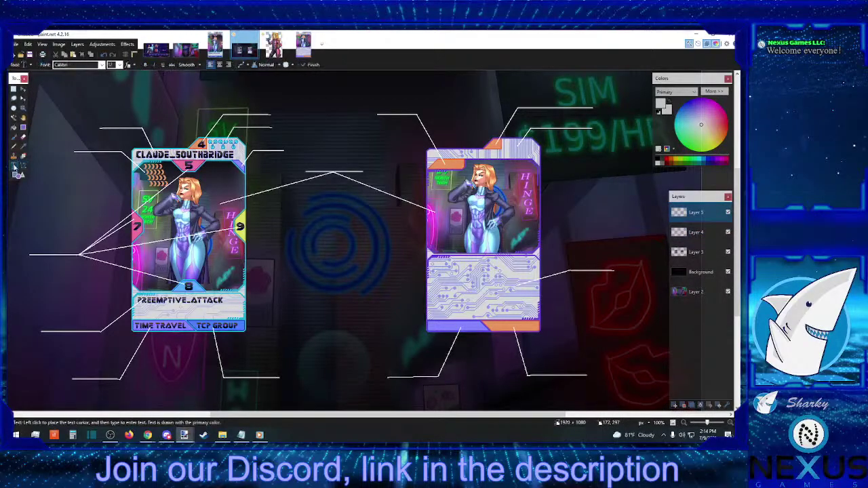
pyautogui.click(102, 65)
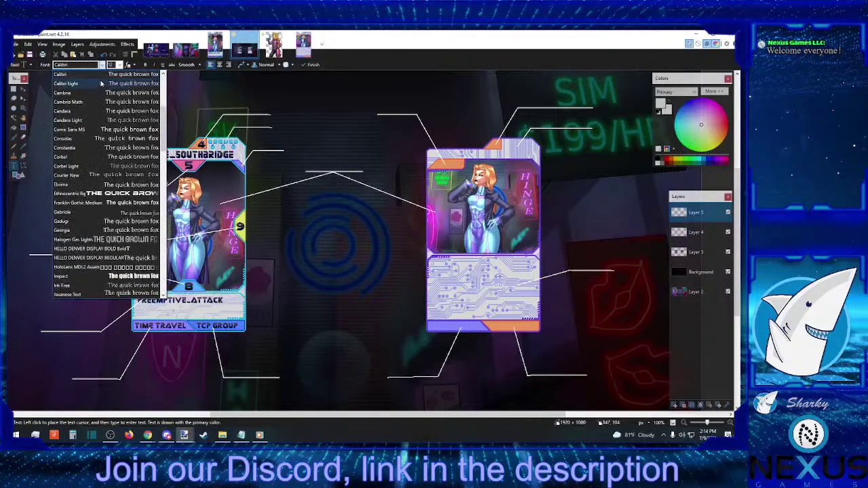
pyautogui.click(86, 203)
pyautogui.click(227, 103)
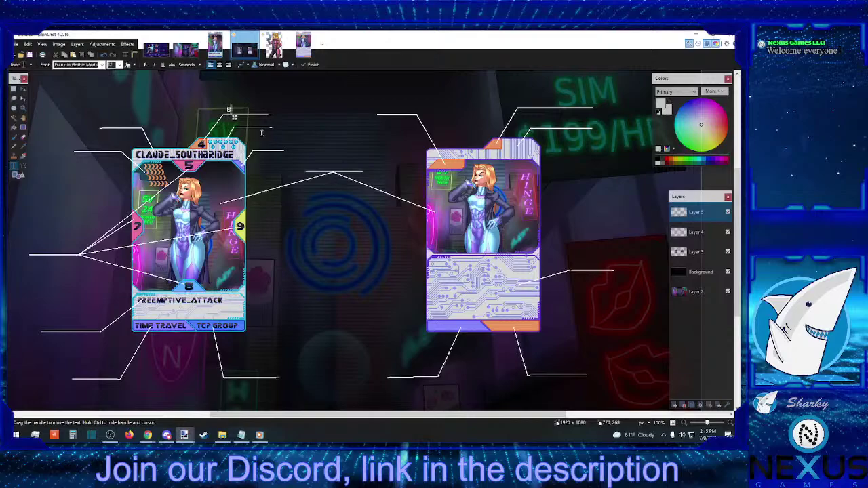
pyautogui.write('c energy cost')
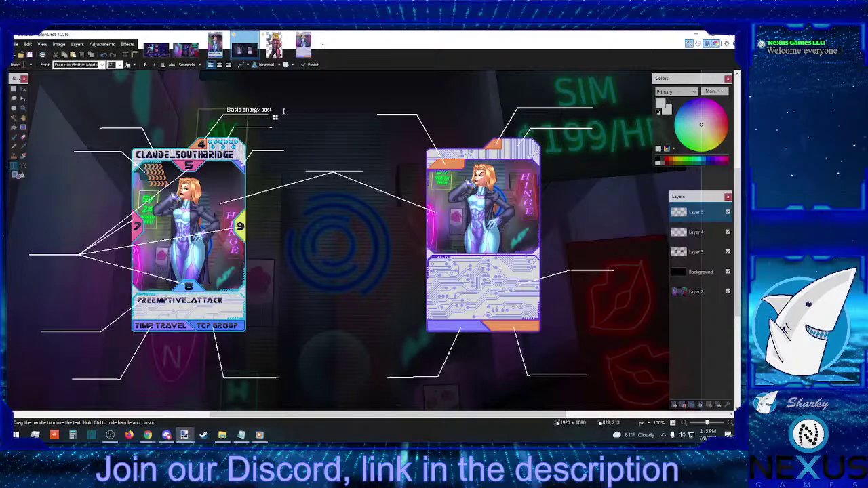
# Copy the "Basic energy cost" label onto the callout line of the right card's orange top tab
pyautogui.click(14, 89)
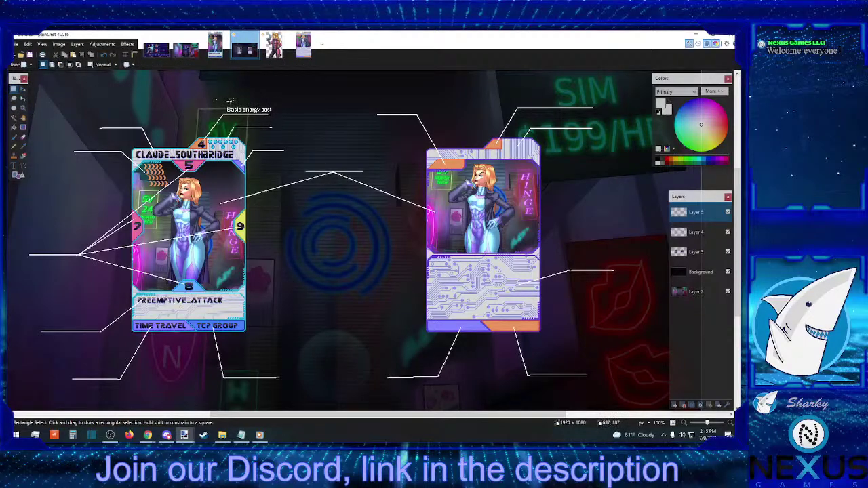
pyautogui.moveTo(224, 101); pyautogui.dragTo(277, 115)
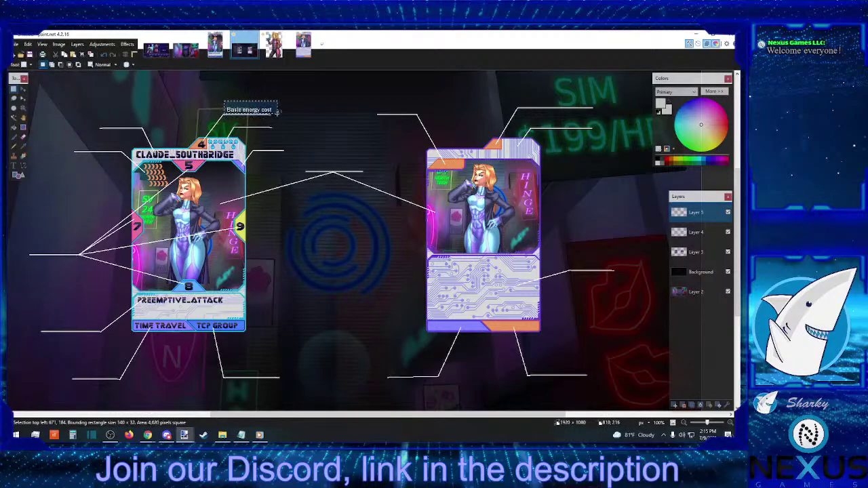
pyautogui.click(76, 55)
pyautogui.moveTo(292, 119); pyautogui.dragTo(588, 114)
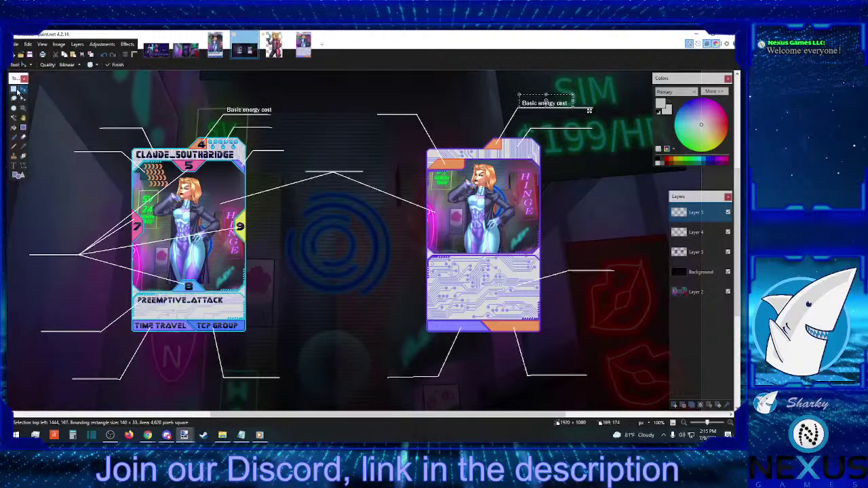
pyautogui.click(13, 89)
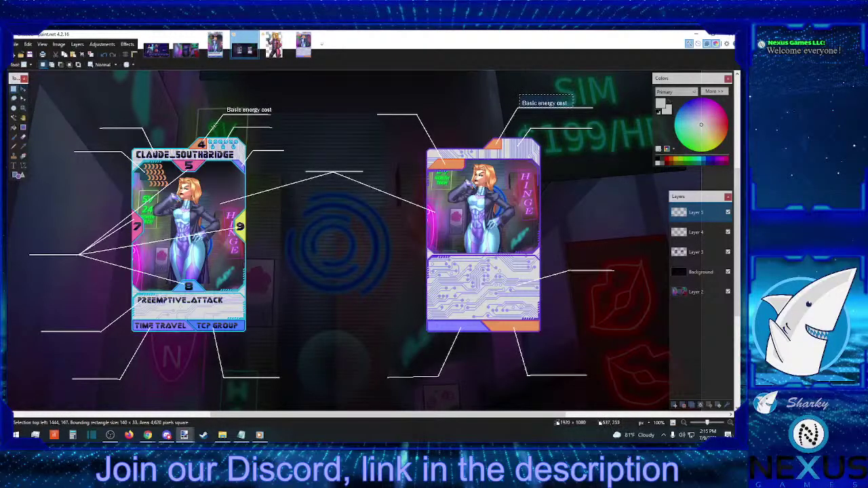
pyautogui.click(14, 165)
pyautogui.click(236, 123)
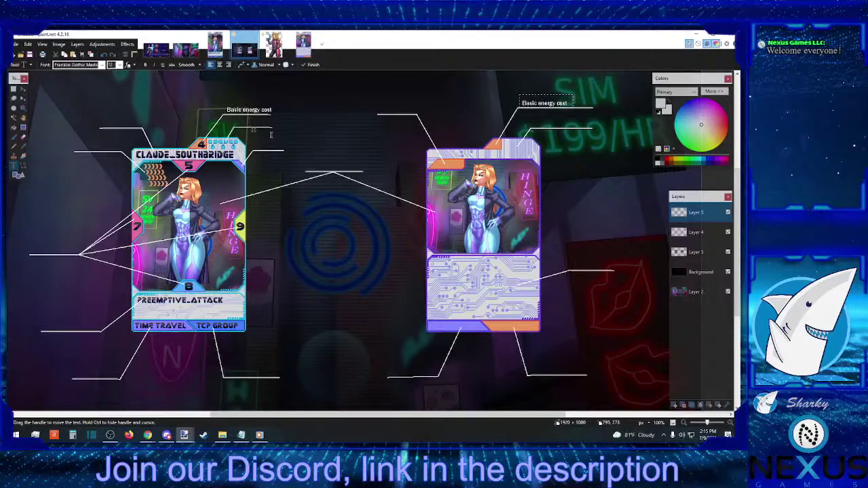
pyautogui.press('BackSpace')
pyautogui.press('BackSpace')
# Add the label "Specific energy cost" above the left card's callout line just below the "Basic energy cost" one
pyautogui.click(13, 89)
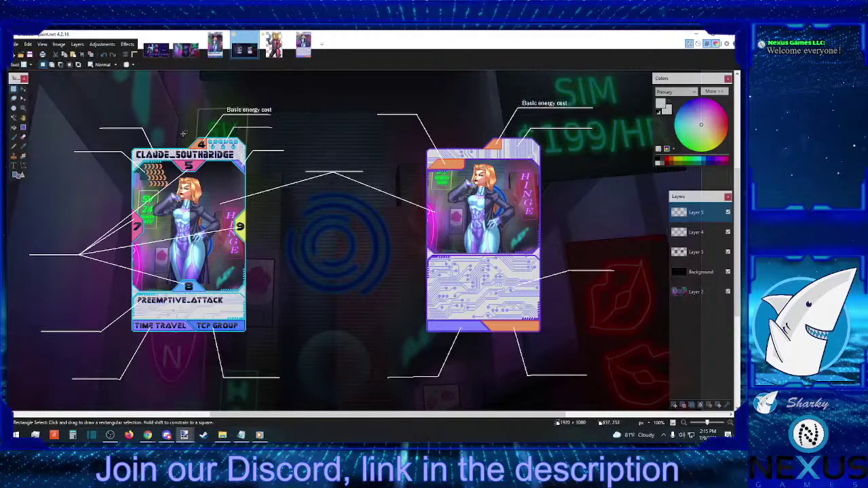
pyautogui.click(14, 166)
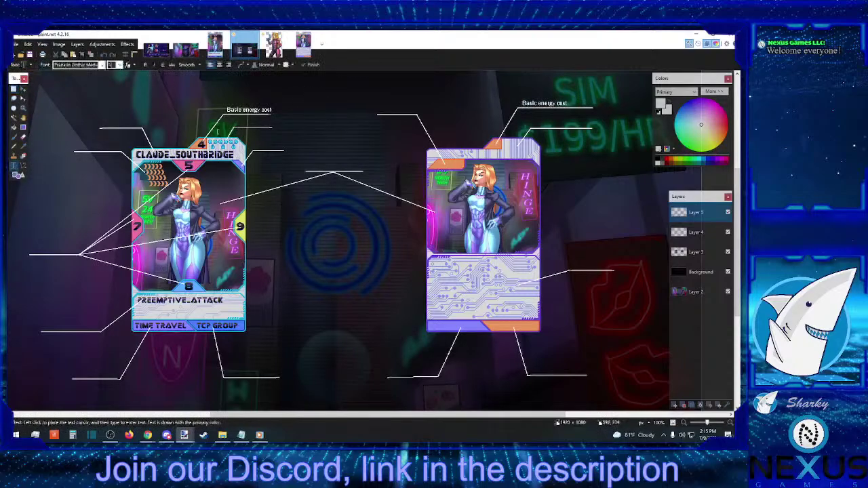
pyautogui.click(238, 125)
pyautogui.write('Sp')
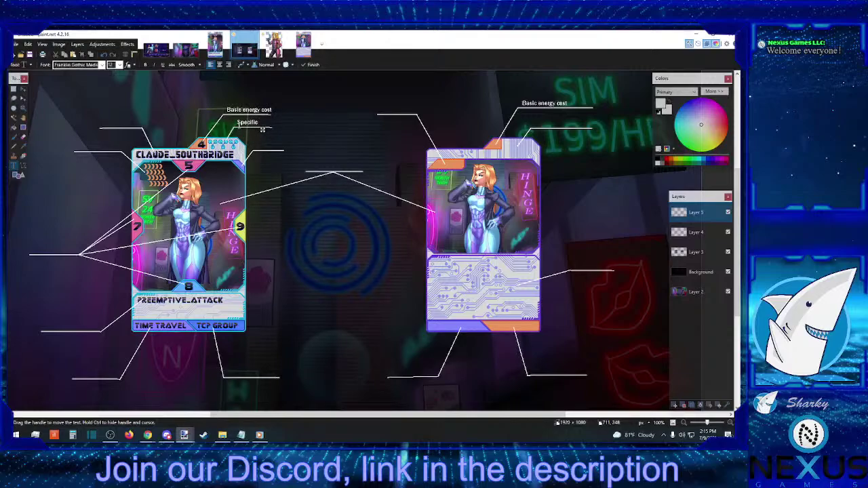
pyautogui.write('ecific energy cost')
# Copy the "Specific energy cost" label onto the callout line of the right card's circuit-patterned header, and clear the selection
pyautogui.moveTo(291, 130); pyautogui.dragTo(234, 118)
pyautogui.click(13, 88)
pyautogui.click(65, 54)
pyautogui.click(74, 54)
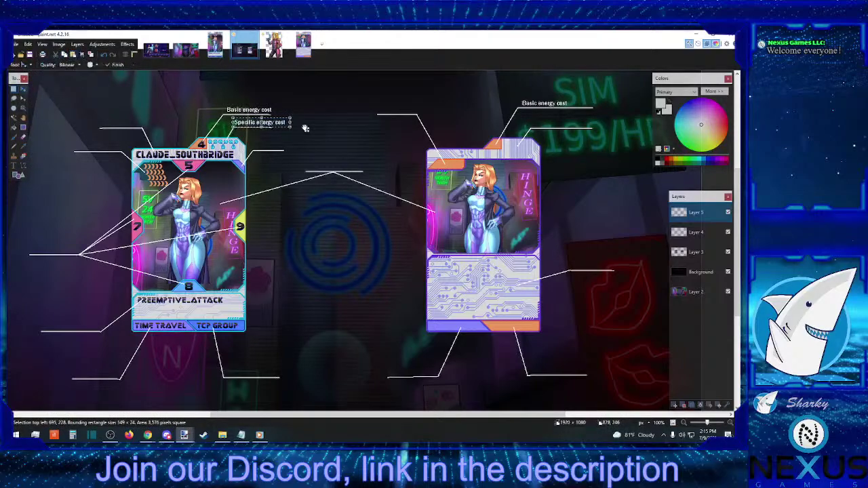
pyautogui.moveTo(307, 130); pyautogui.dragTo(613, 132)
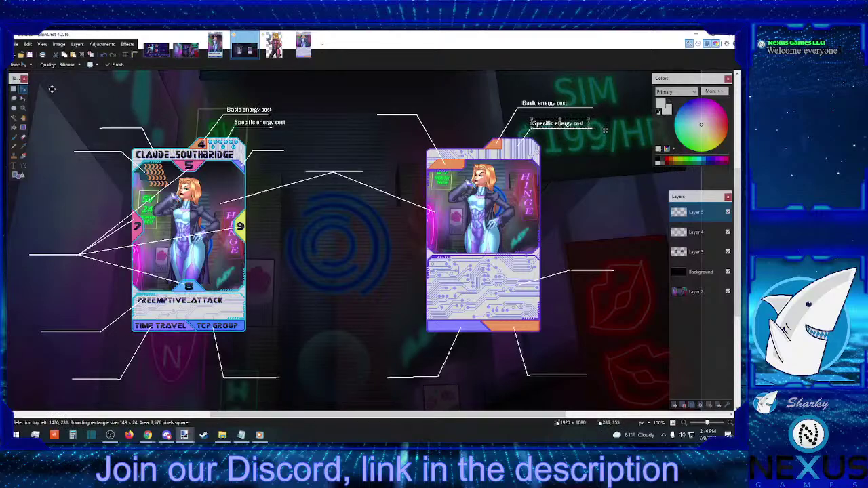
pyautogui.click(14, 89)
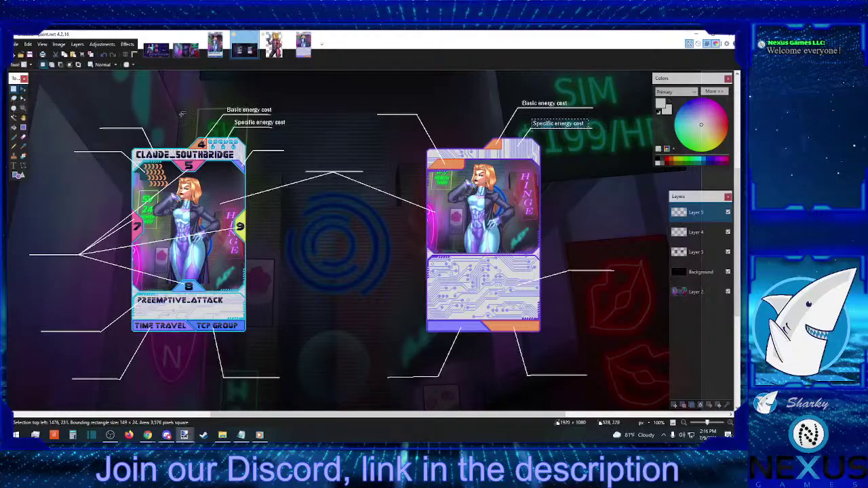
pyautogui.click(340, 137)
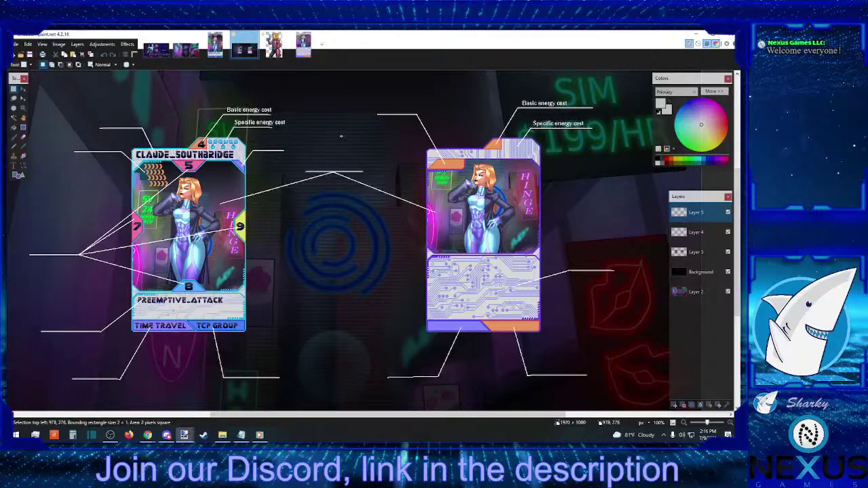
# Add the label "Rarity" above the callout line from the left card's upper right corner
pyautogui.click(15, 166)
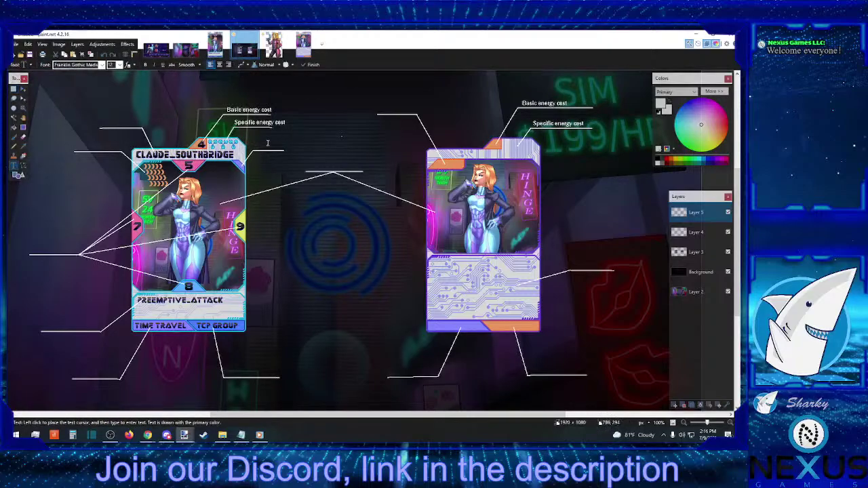
pyautogui.click(14, 89)
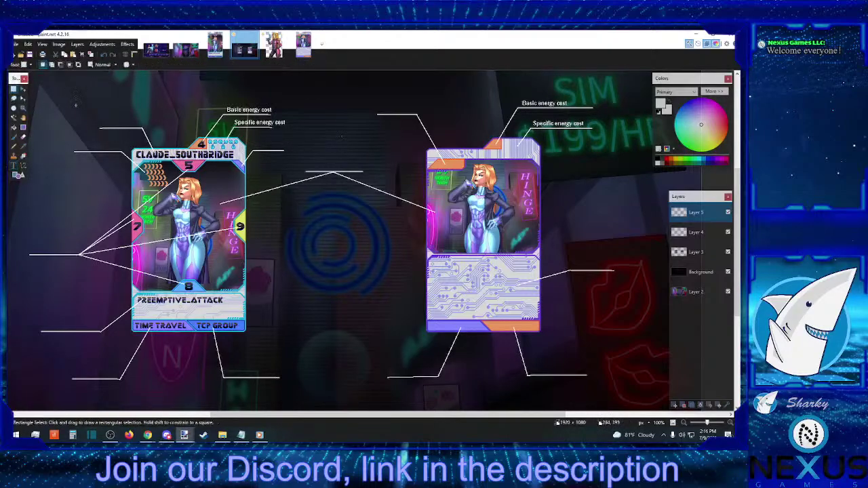
pyautogui.click(15, 166)
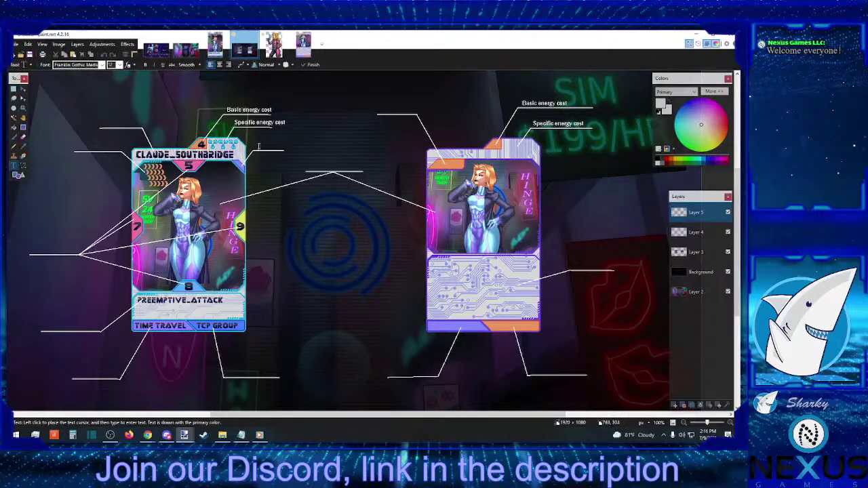
pyautogui.click(255, 145)
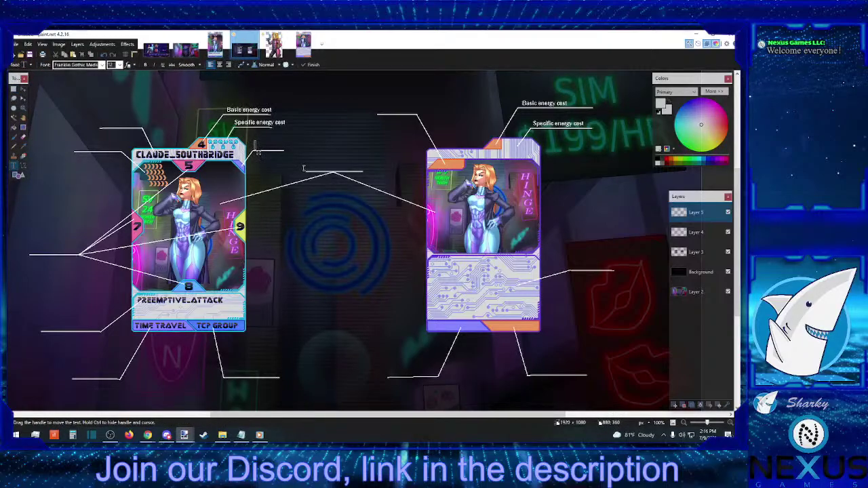
pyautogui.write('Rarit')
pyautogui.write('y')
pyautogui.click(13, 89)
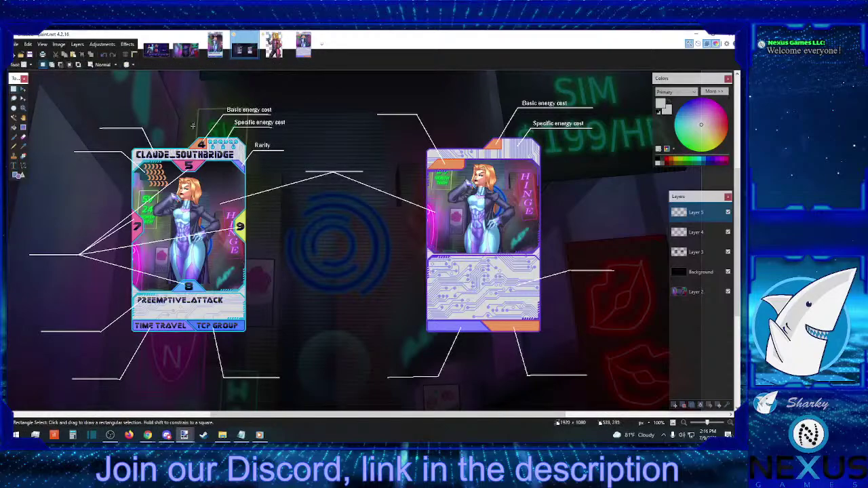
# Add the label "Card image" centered above the horizontal line at the shared peak between the cards
pyautogui.click(308, 160)
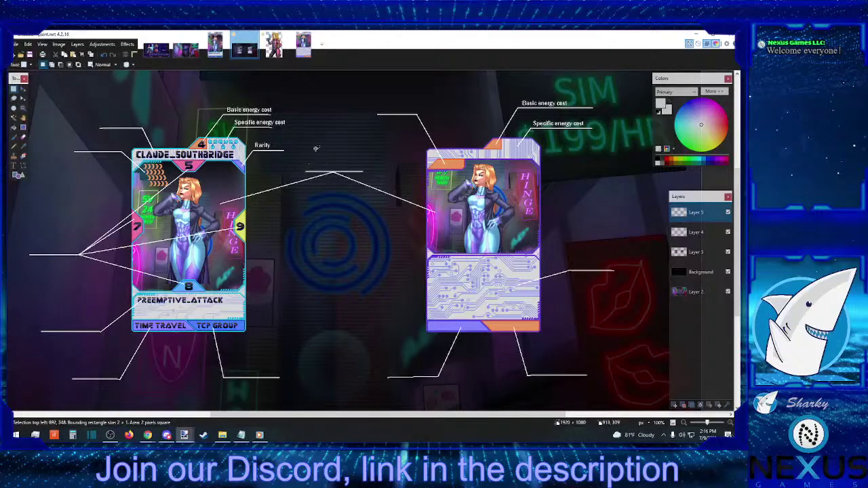
pyautogui.click(41, 166)
pyautogui.click(14, 164)
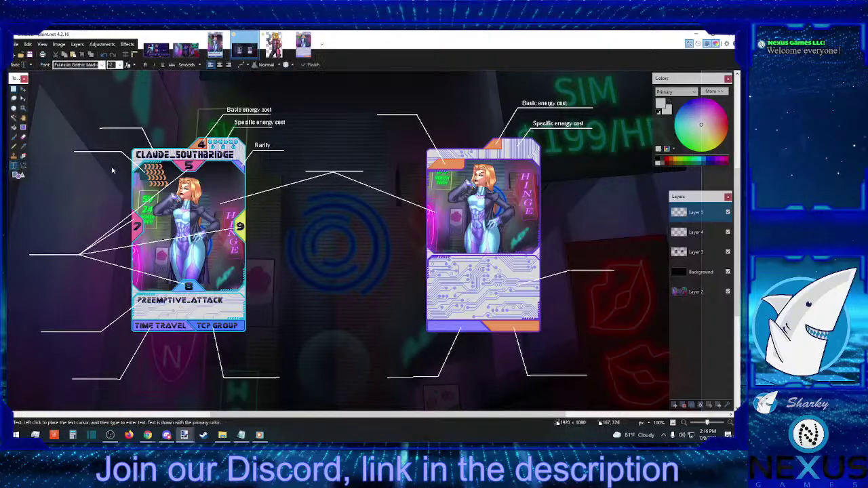
pyautogui.click(308, 167)
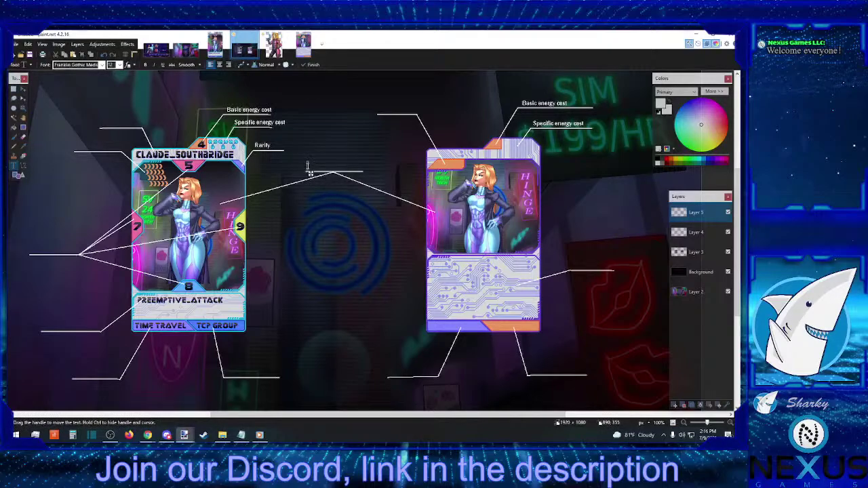
pyautogui.write('Card image')
pyautogui.moveTo(342, 175); pyautogui.dragTo(349, 175)
pyautogui.click(13, 88)
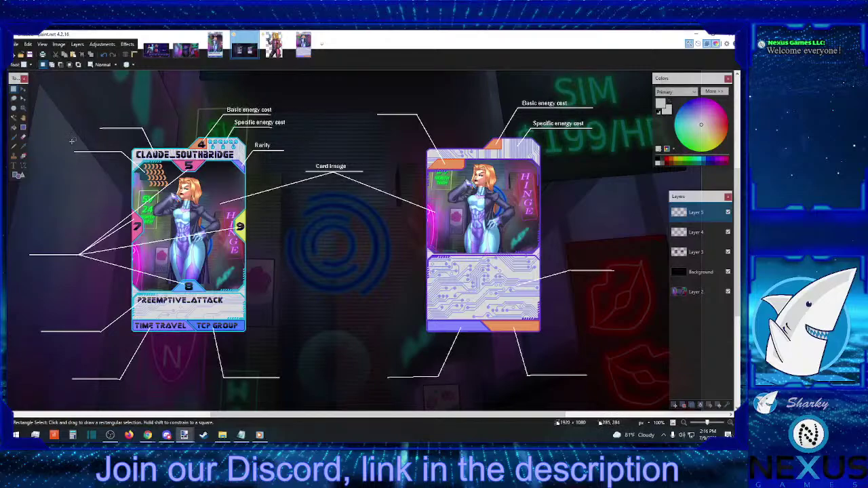
# On Layer 4, draw an angled callout line from the right card's header up to a horizontal end above the existing upper callout
pyautogui.click(22, 165)
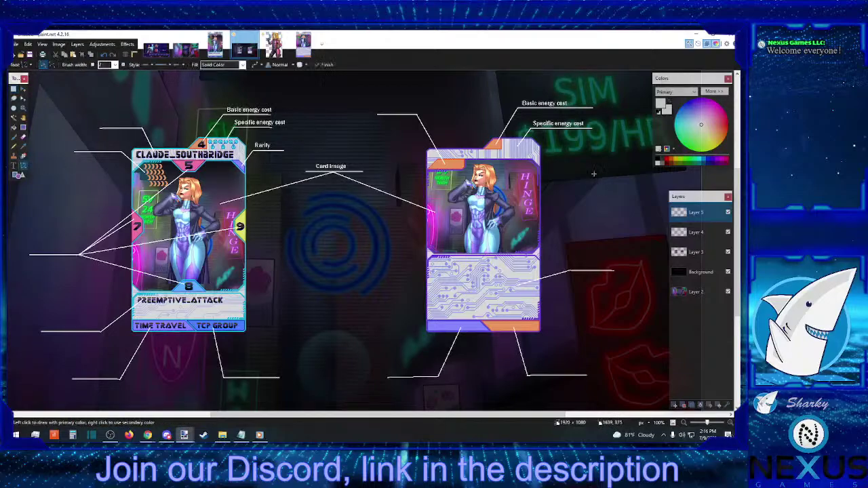
pyautogui.click(709, 233)
pyautogui.moveTo(467, 152); pyautogui.dragTo(385, 90)
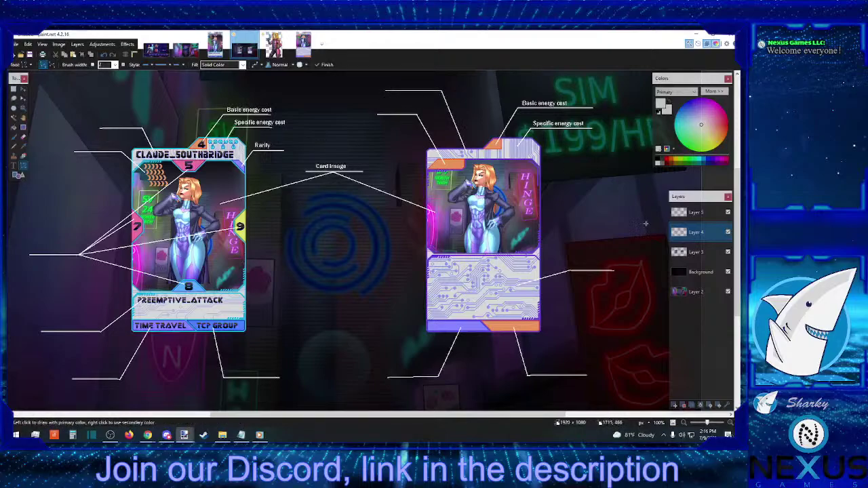
# On Layer 5, add the label "Card name" above the left card's name callout line and copy it onto the right card's uppermost callout line
pyautogui.click(707, 214)
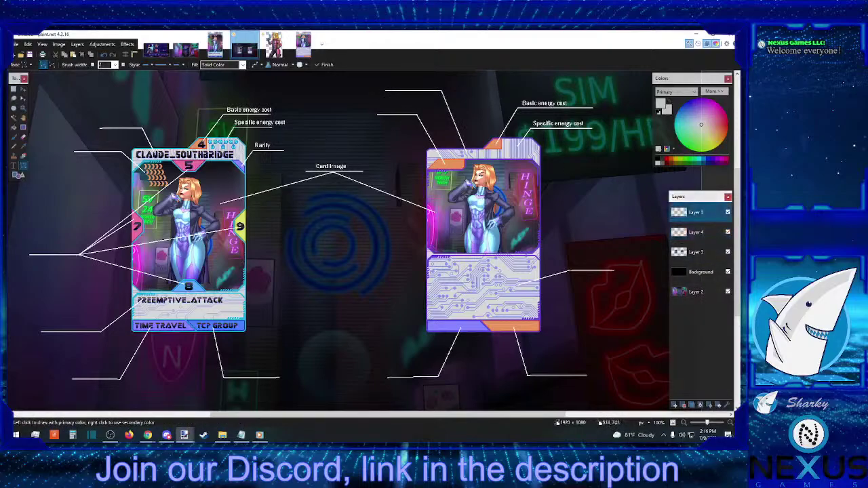
pyautogui.click(14, 165)
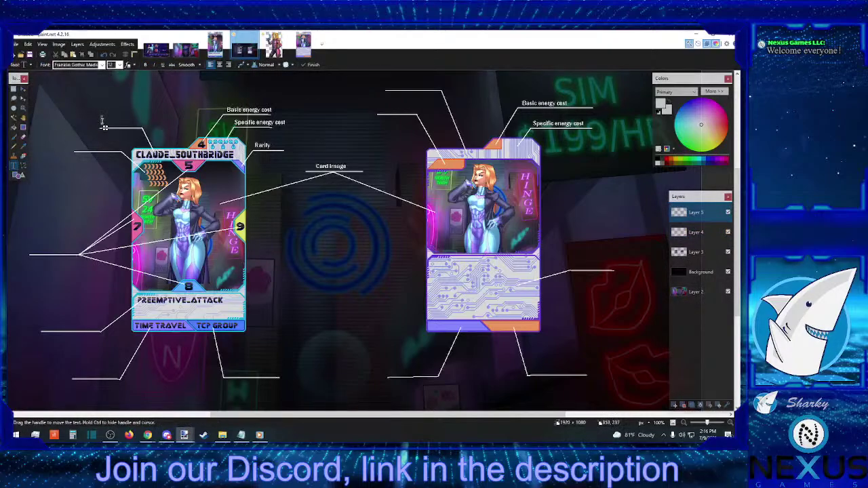
pyautogui.write('Card name')
pyautogui.moveTo(134, 128); pyautogui.dragTo(464, 93)
pyautogui.press('s')
pyautogui.click(76, 55)
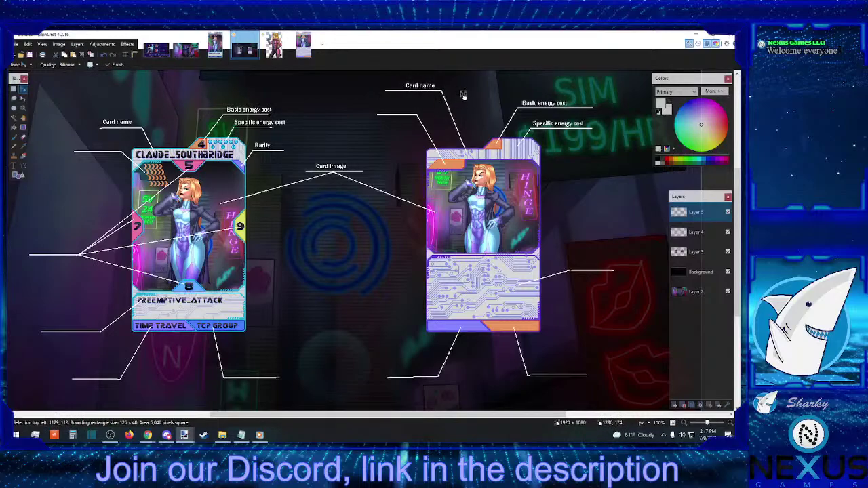
pyautogui.click(13, 89)
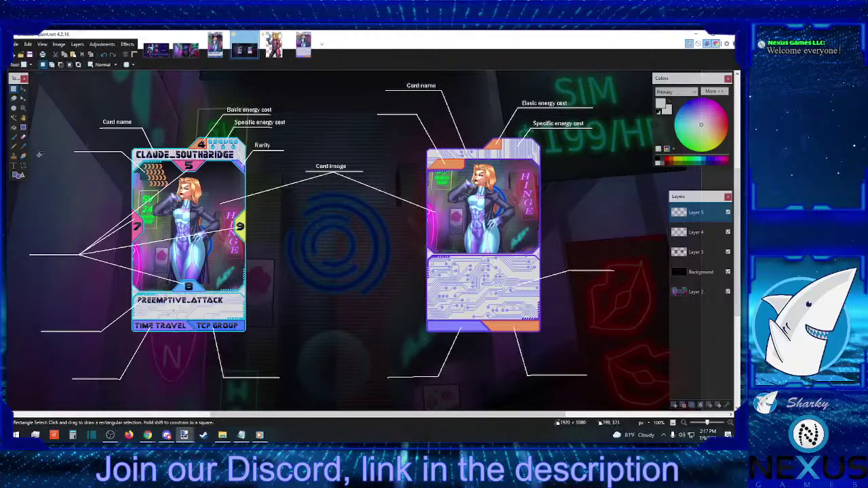
# Add the label "Point value" above the callout line of the left card's orange chevrons
pyautogui.click(14, 165)
pyautogui.click(78, 147)
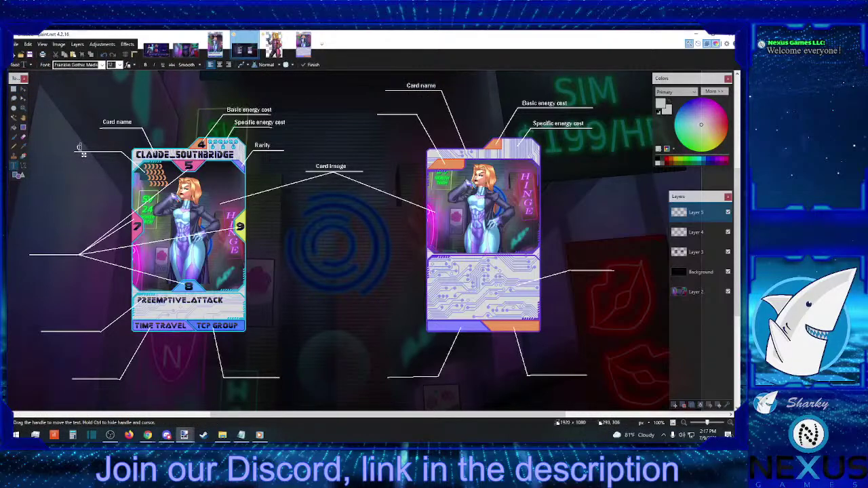
pyautogui.write('Point value')
pyautogui.moveTo(110, 155); pyautogui.dragTo(121, 155)
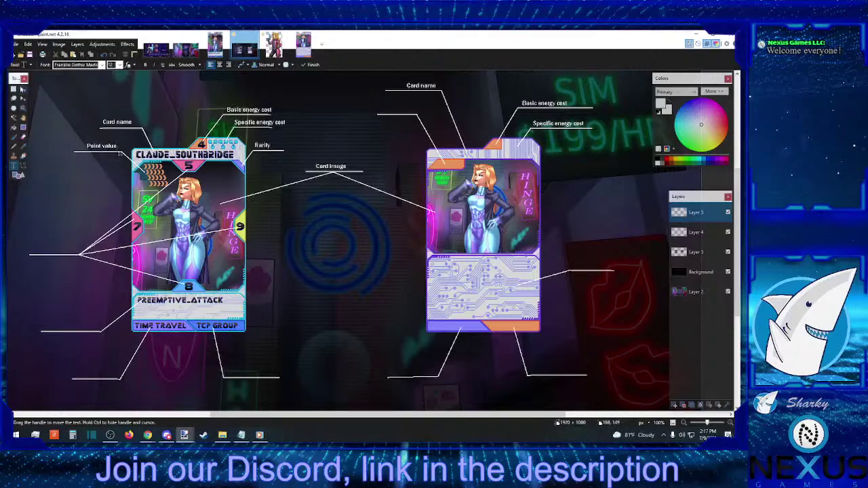
pyautogui.click(14, 89)
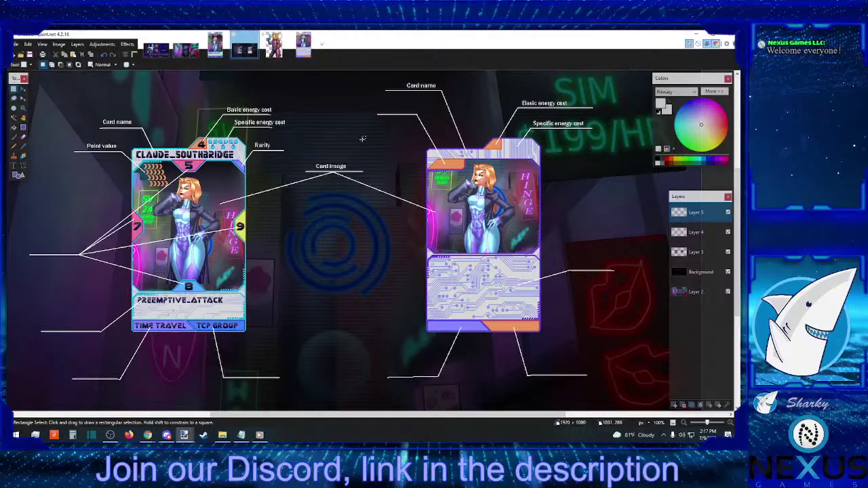
# Add the label "Card type" above the callout line of the orange tab in the right card's upper corner
pyautogui.click(13, 164)
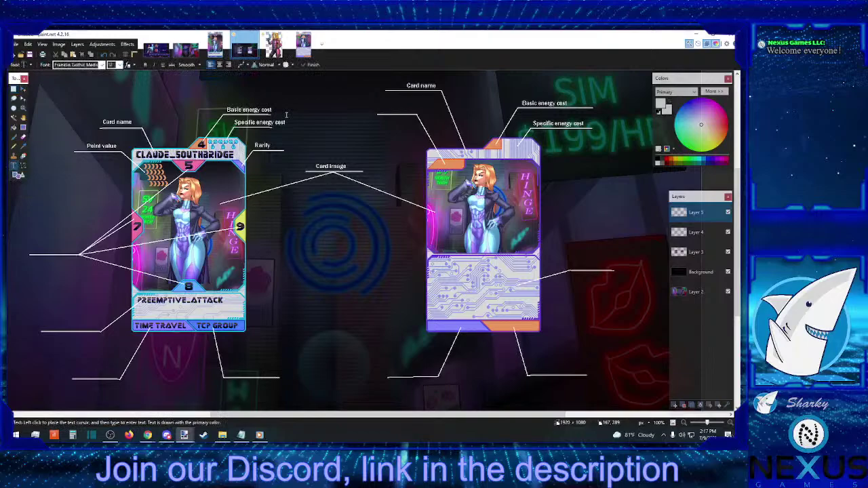
pyautogui.click(376, 107)
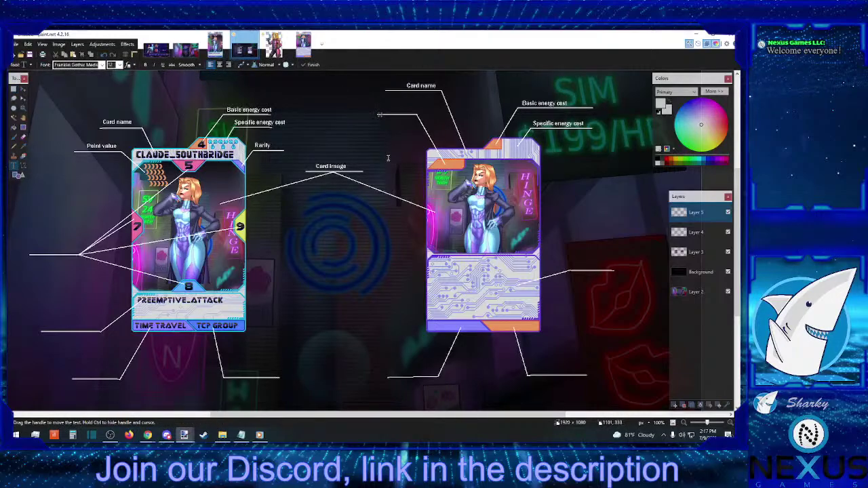
pyautogui.write('Card type')
pyautogui.moveTo(404, 114); pyautogui.dragTo(418, 119)
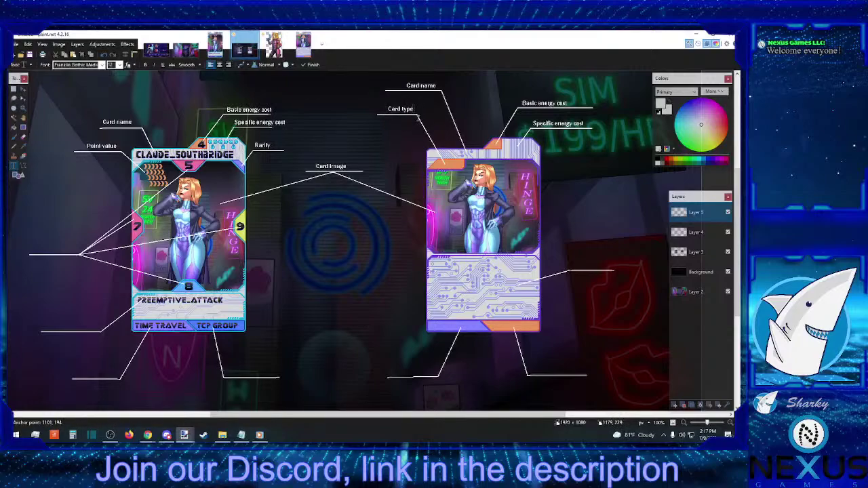
pyautogui.click(13, 89)
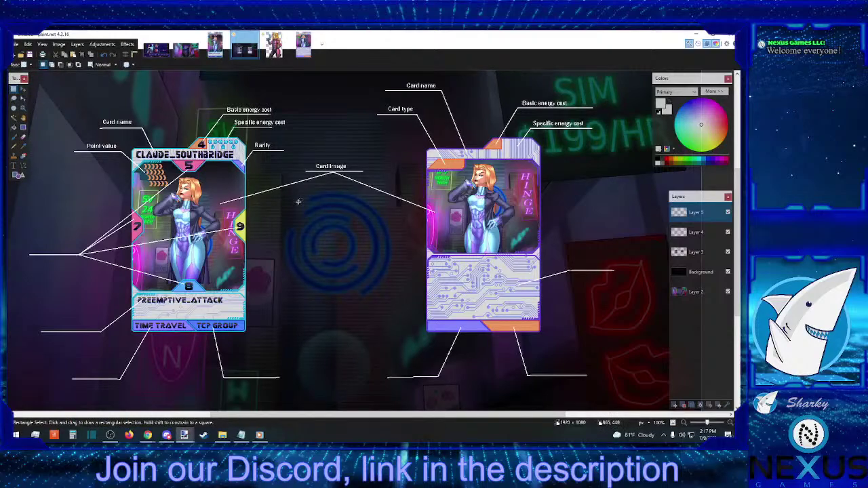
# Add the label "Power" above the callout line of the left card's PREEMPTIVE_ATTACK box, near the line's bend
pyautogui.scroll(-1, 299, 209)
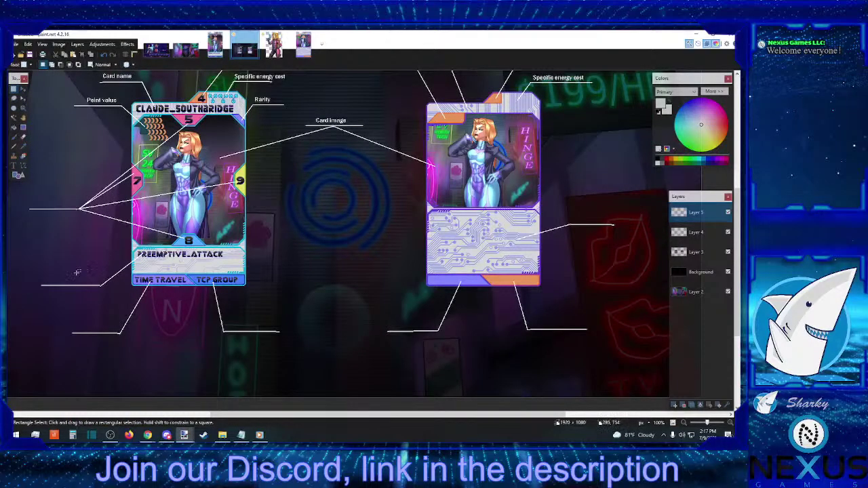
pyautogui.click(14, 165)
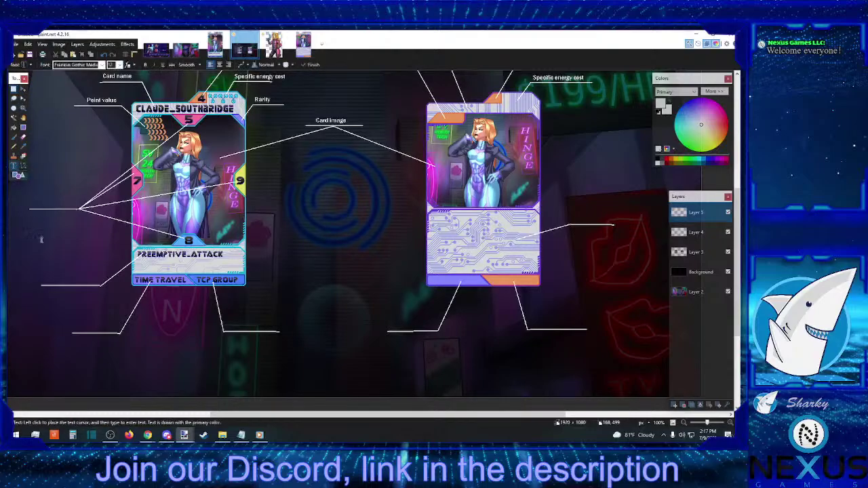
pyautogui.click(47, 278)
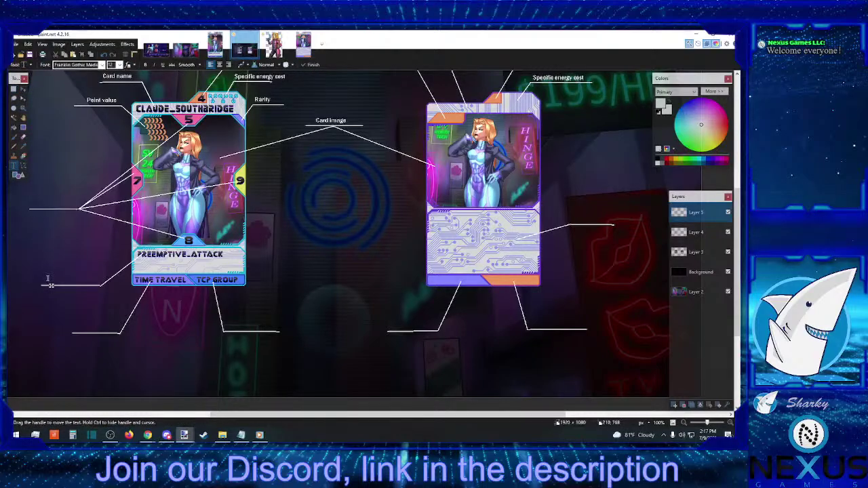
pyautogui.write('Power')
pyautogui.moveTo(68, 286); pyautogui.dragTo(100, 288)
pyautogui.click(14, 88)
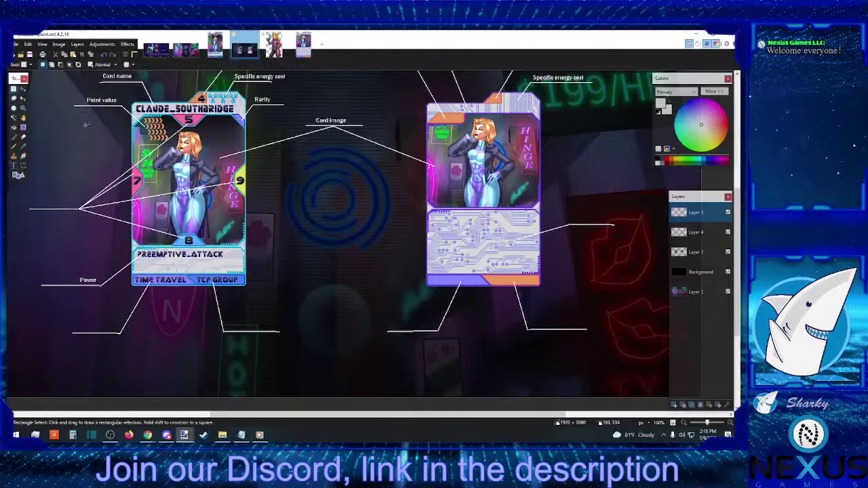
pyautogui.click(14, 165)
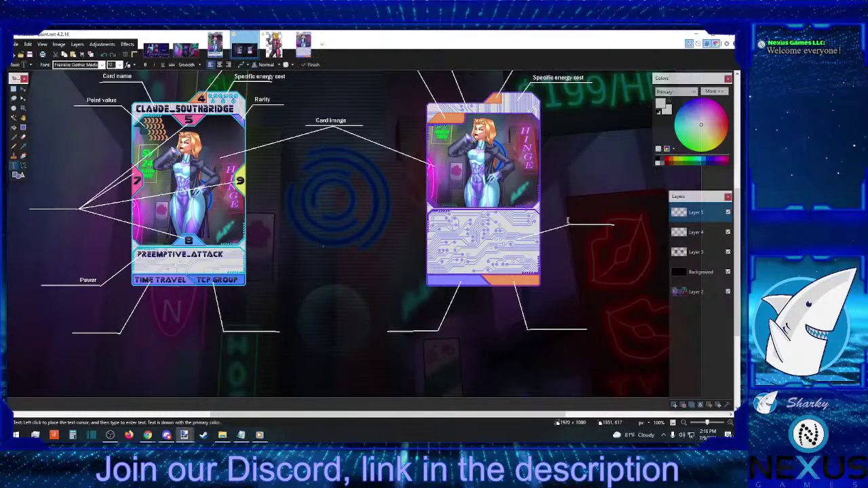
pyautogui.click(575, 219)
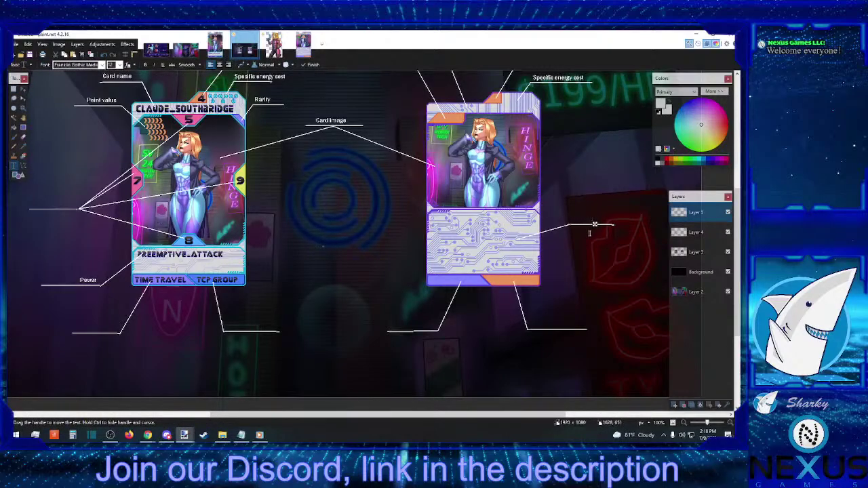
pyautogui.click(13, 89)
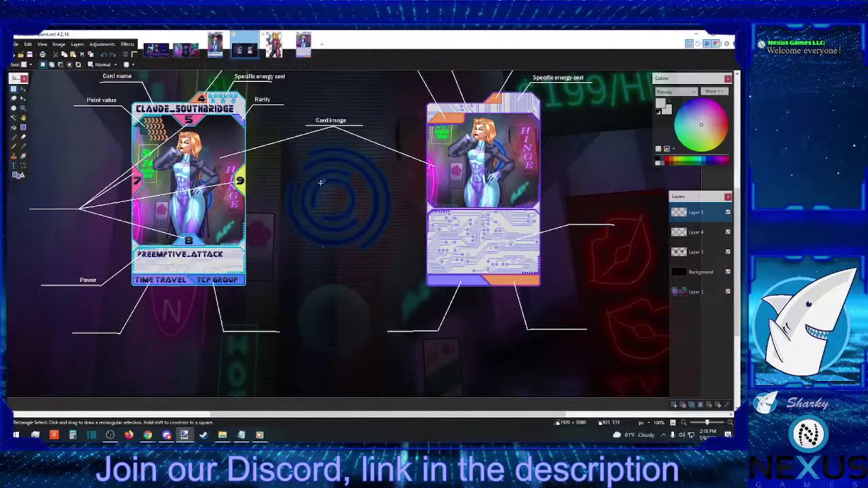
# Add the label "Power" above the callout line of the right card's circuit-patterned text box
pyautogui.click(14, 165)
pyautogui.click(571, 216)
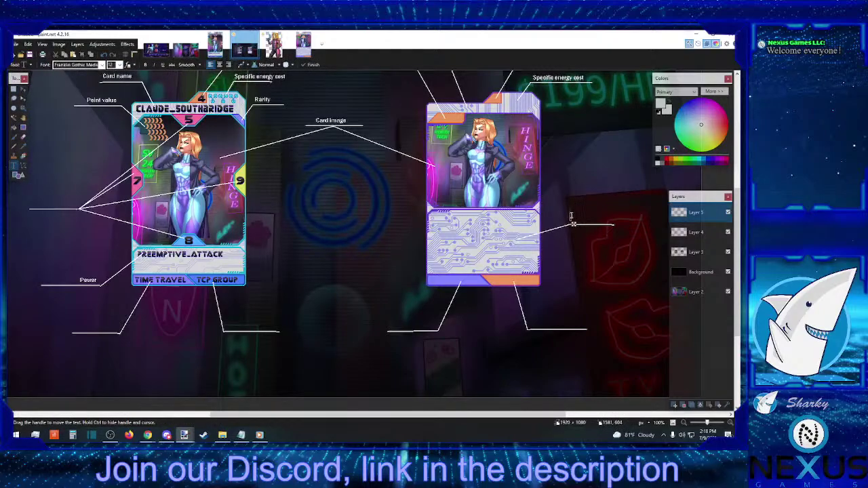
pyautogui.write('Power')
pyautogui.moveTo(589, 225); pyautogui.dragTo(591, 228)
pyautogui.click(13, 89)
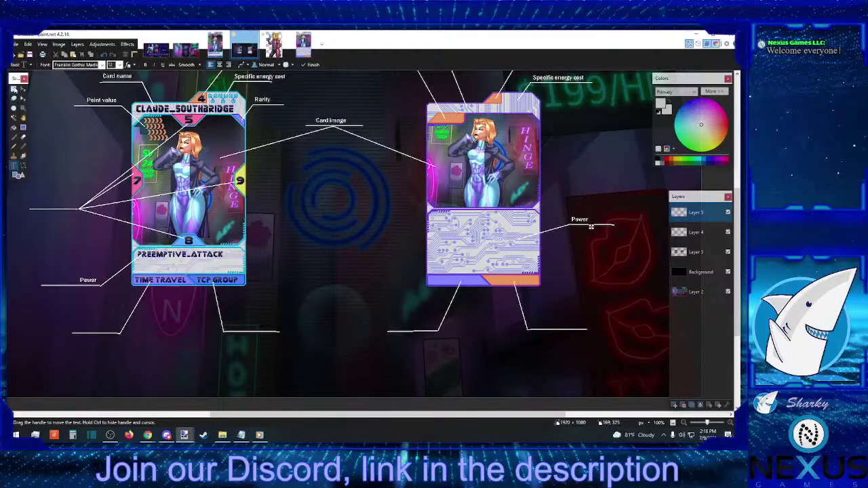
# Add the label "Faction" above the callout line of the left card's TIME TRAVEL field
pyautogui.click(13, 165)
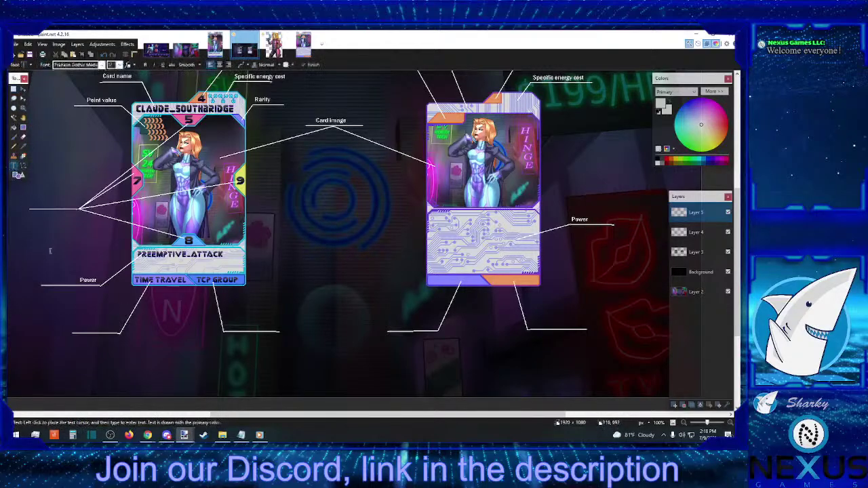
pyautogui.click(77, 328)
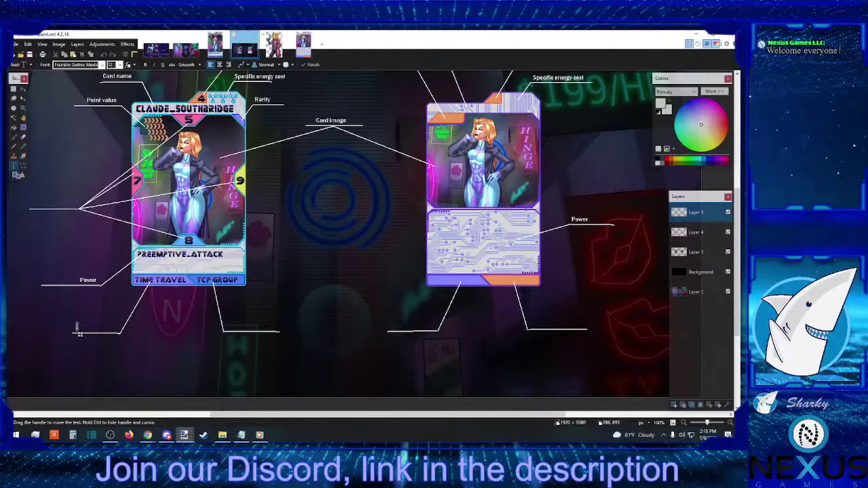
pyautogui.write('Faction')
pyautogui.moveTo(99, 336); pyautogui.dragTo(119, 337)
# Add the label "Organization" above the callout line of the left card's TCP GROUP field
pyautogui.write('Organization')
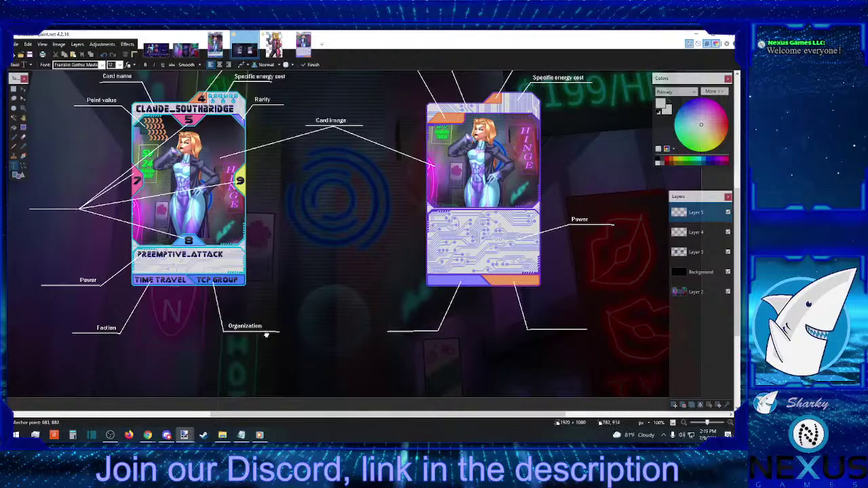
pyautogui.moveTo(267, 332); pyautogui.dragTo(264, 334)
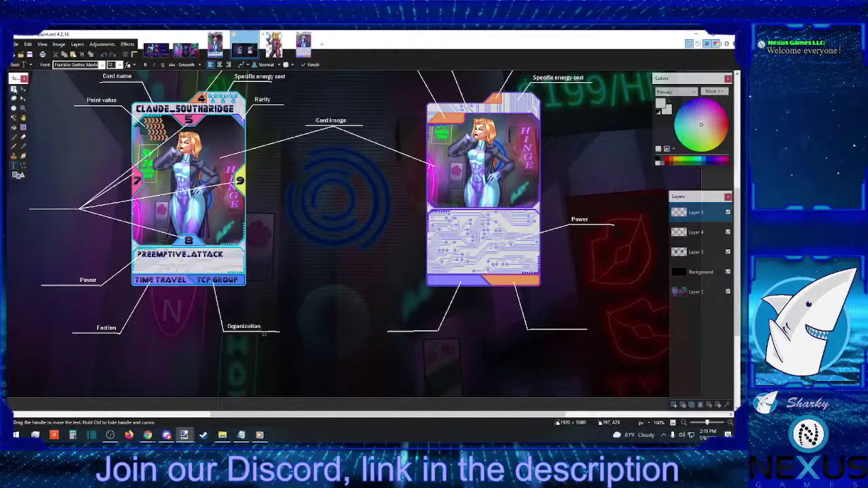
pyautogui.click(13, 89)
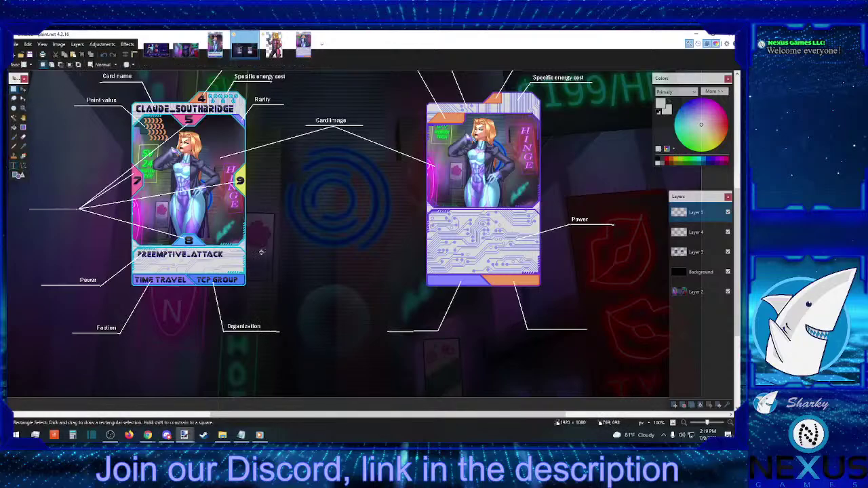
# Add the label "Faction" above the callout line of the purple field along the right card's lower edge
pyautogui.click(13, 165)
pyautogui.click(394, 323)
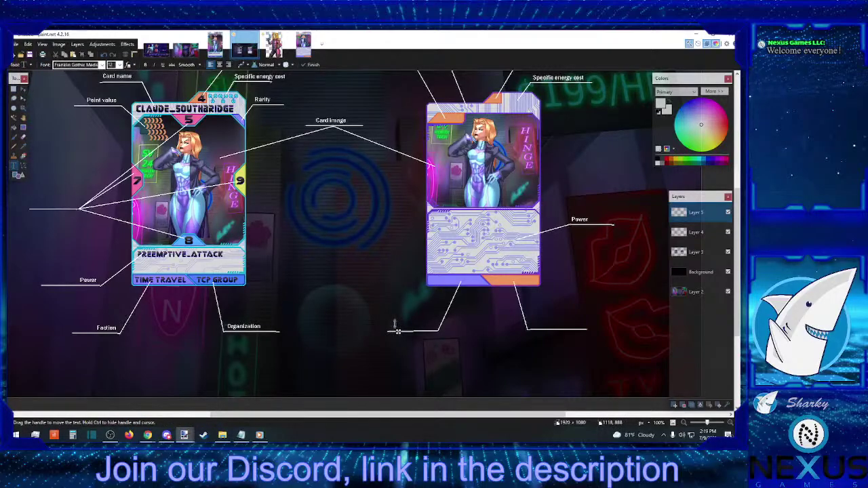
pyautogui.write('Faction')
pyautogui.moveTo(418, 331); pyautogui.dragTo(434, 334)
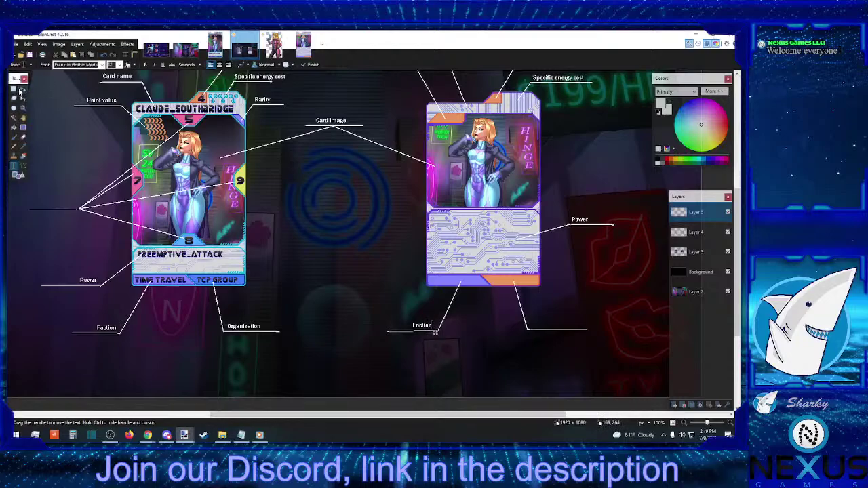
pyautogui.click(13, 89)
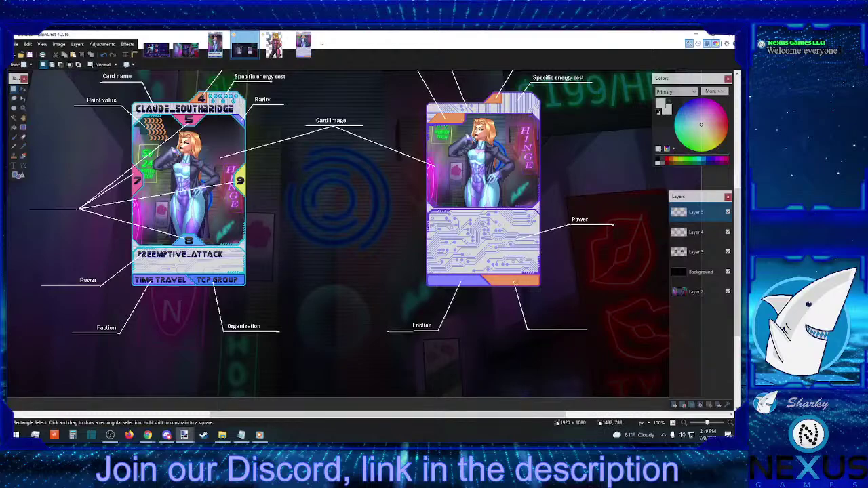
# Add the label "cardinal stats" above the shared callout line that fans out to the left card's four edge numbers
pyautogui.scroll(3, 475, 234)
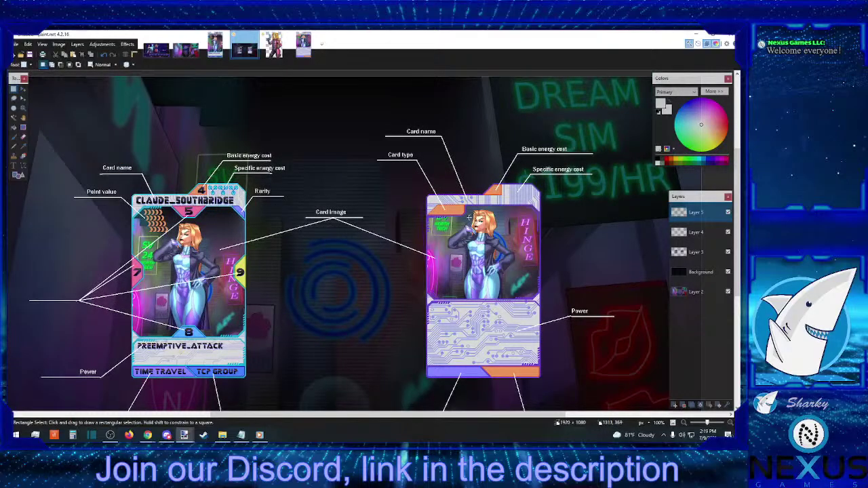
pyautogui.scroll(-2, 469, 217)
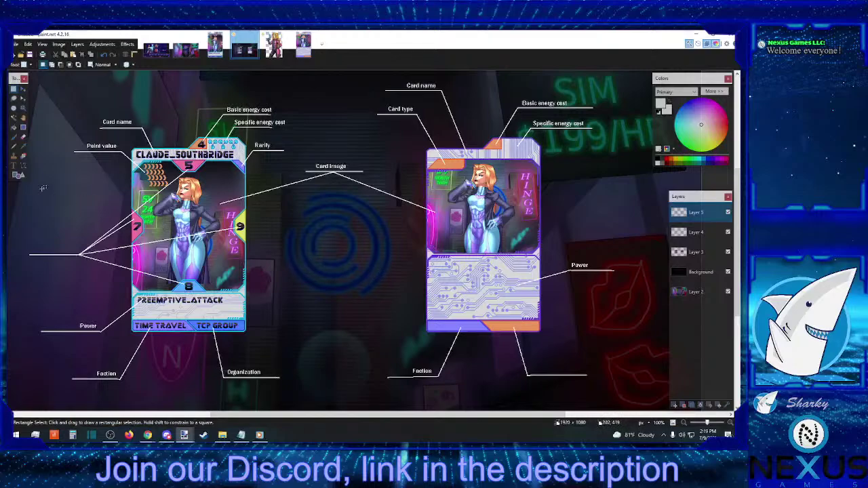
pyautogui.click(14, 165)
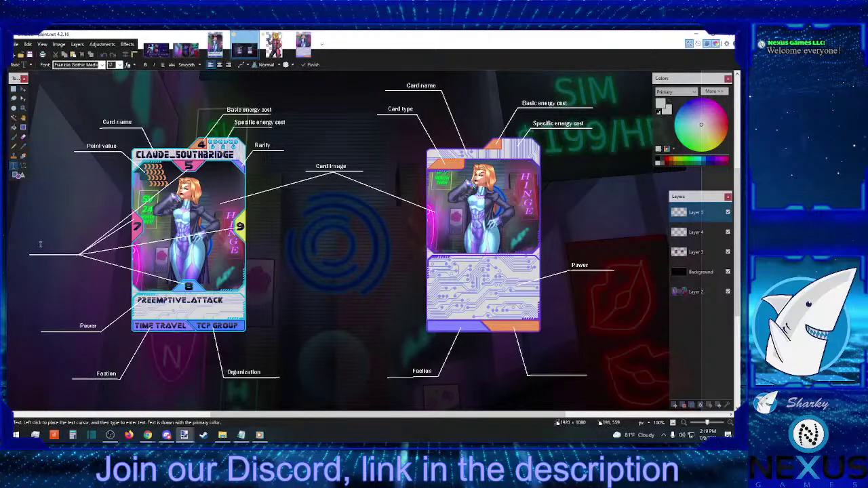
pyautogui.click(32, 249)
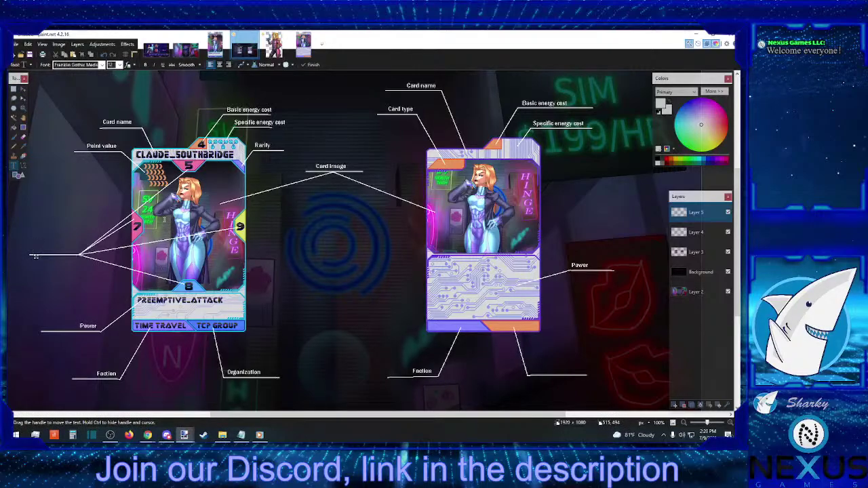
pyautogui.write('the')
pyautogui.write('al')
pyautogui.write(' stats')
pyautogui.moveTo(71, 256); pyautogui.dragTo(81, 258)
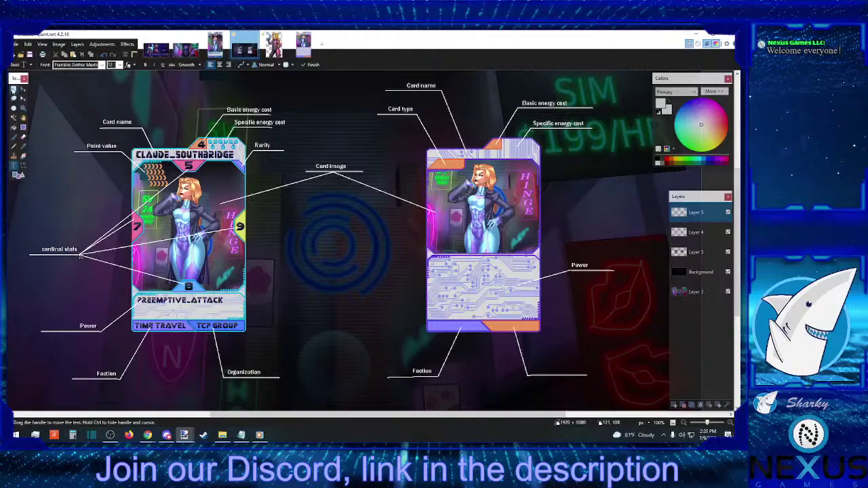
# Erase the excess outer ends of the left card's cardinal stats, Power, Faction and Organization callout lines on Layer 4
pyautogui.press('s')
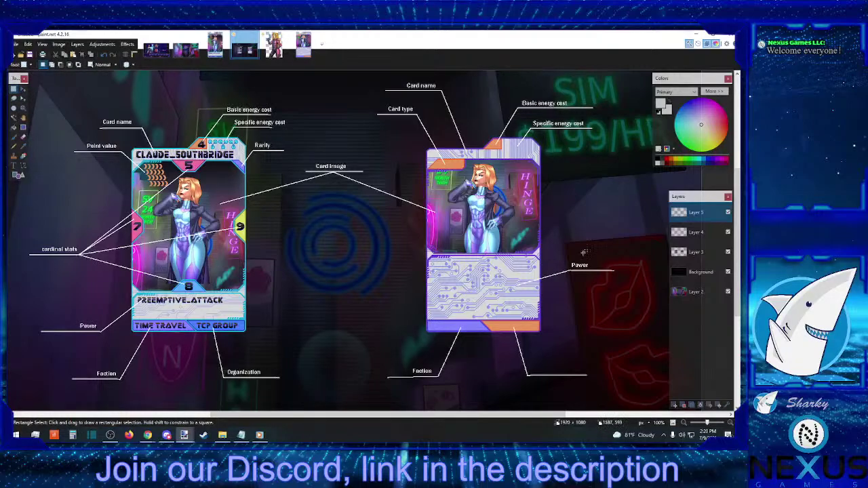
pyautogui.click(690, 233)
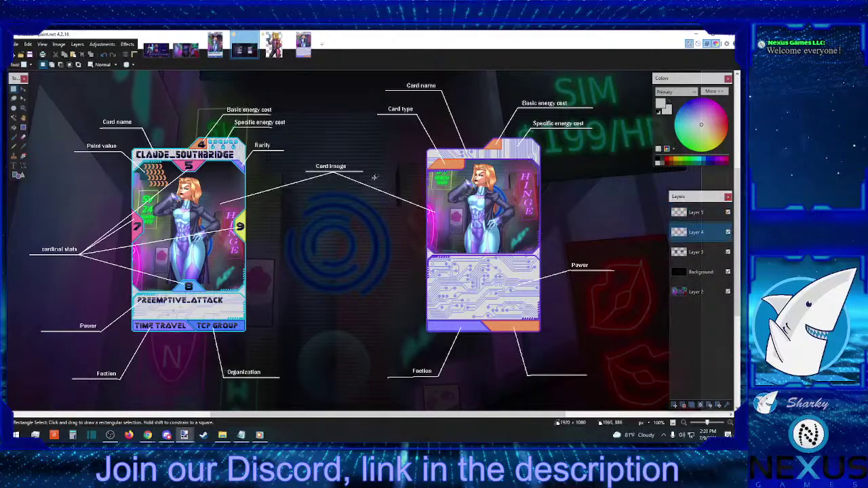
pyautogui.moveTo(25, 237); pyautogui.dragTo(43, 262)
pyautogui.press('Delete')
pyautogui.moveTo(33, 311); pyautogui.dragTo(96, 395)
pyautogui.press('Delete')
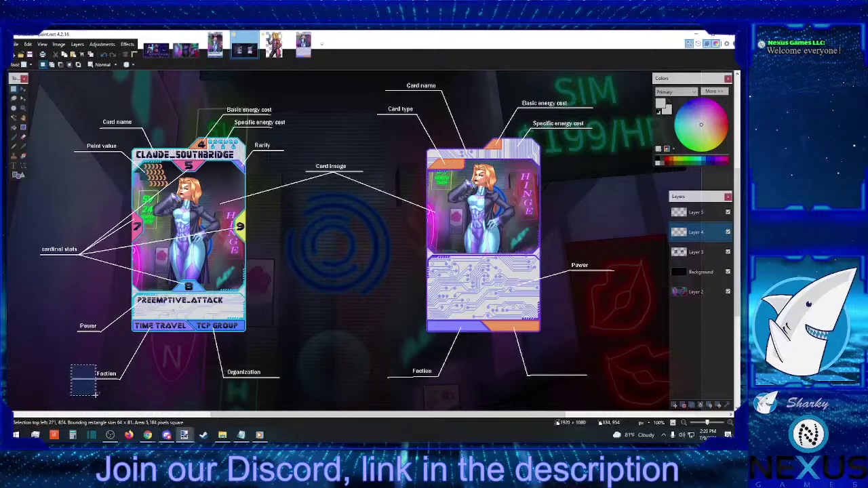
pyautogui.press('Delete')
pyautogui.moveTo(301, 355); pyautogui.dragTo(263, 385)
pyautogui.press('Delete')
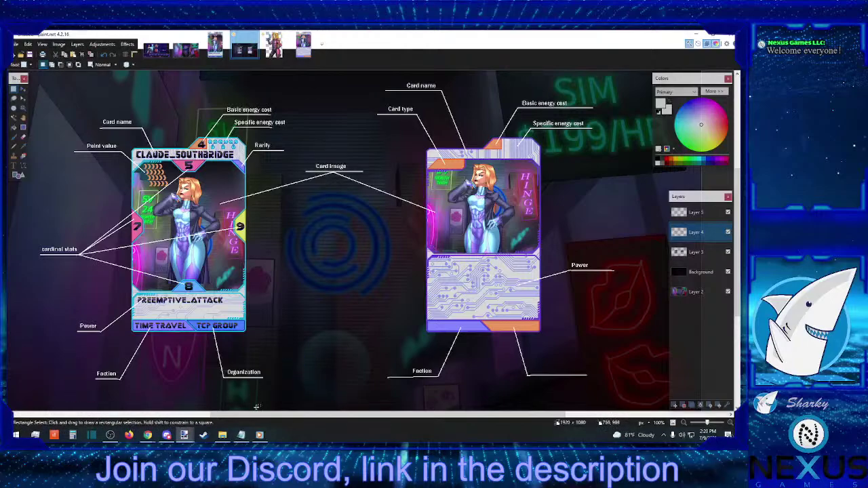
# Erase both overhanging ends of the shared Card image callout line between the two cards
pyautogui.moveTo(392, 155); pyautogui.dragTo(353, 175)
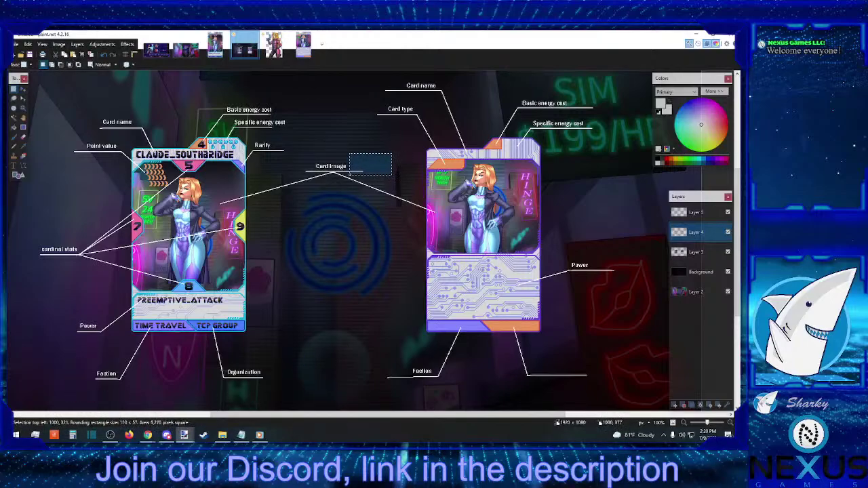
pyautogui.press('Delete')
pyautogui.moveTo(297, 161); pyautogui.dragTo(313, 173)
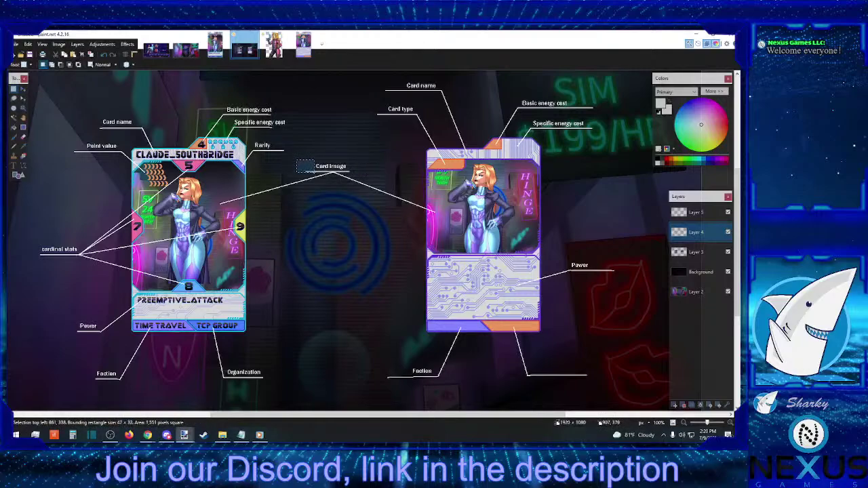
pyautogui.press('Delete')
# Trim the right card's Card type, Card name, Basic energy cost and Specific energy cost callout lines to the width of their labels
pyautogui.moveTo(370, 89); pyautogui.dragTo(387, 132)
pyautogui.press('Delete')
pyautogui.moveTo(376, 76); pyautogui.dragTo(407, 97)
pyautogui.press('Delete')
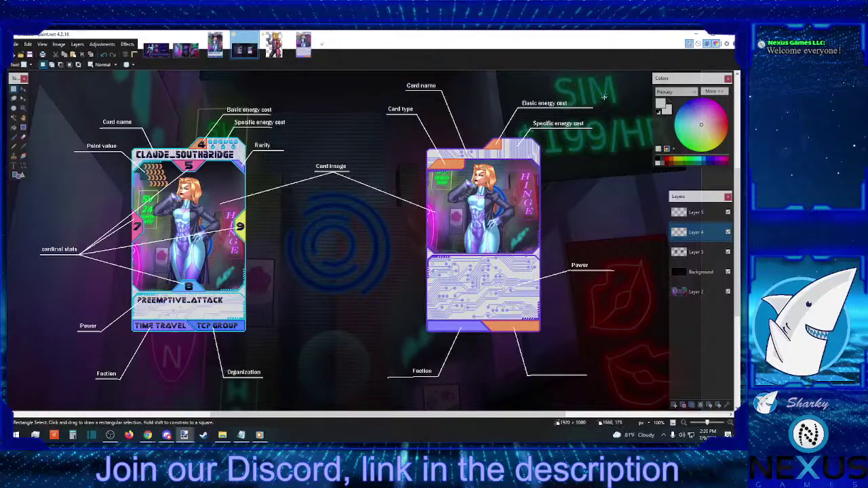
pyautogui.moveTo(593, 96)
pyautogui.mouseDown()
pyautogui.moveTo(601, 108)
pyautogui.moveTo(569, 112)
pyautogui.moveTo(587, 139)
pyautogui.mouseUp()
pyautogui.press('Delete')
pyautogui.press('Delete')
# Erase the excess outer ends of the right card's Power and Faction callout lines and the left card's Point value line
pyautogui.moveTo(631, 254); pyautogui.dragTo(590, 281)
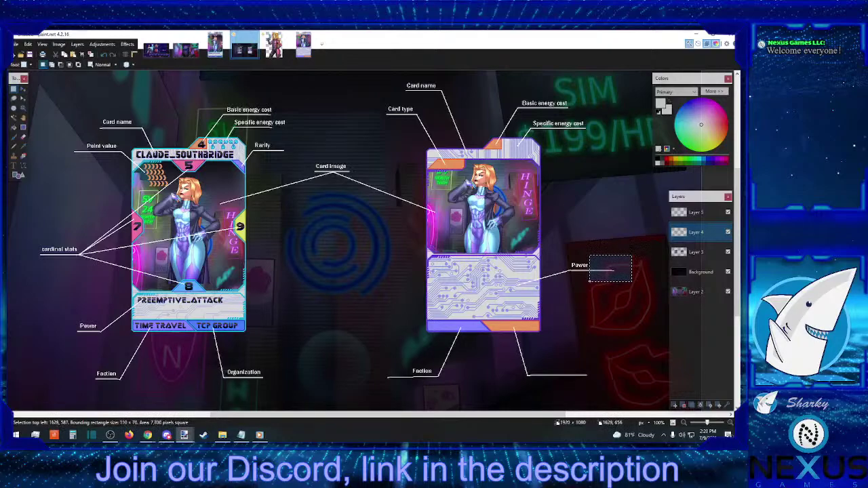
pyautogui.press('Delete')
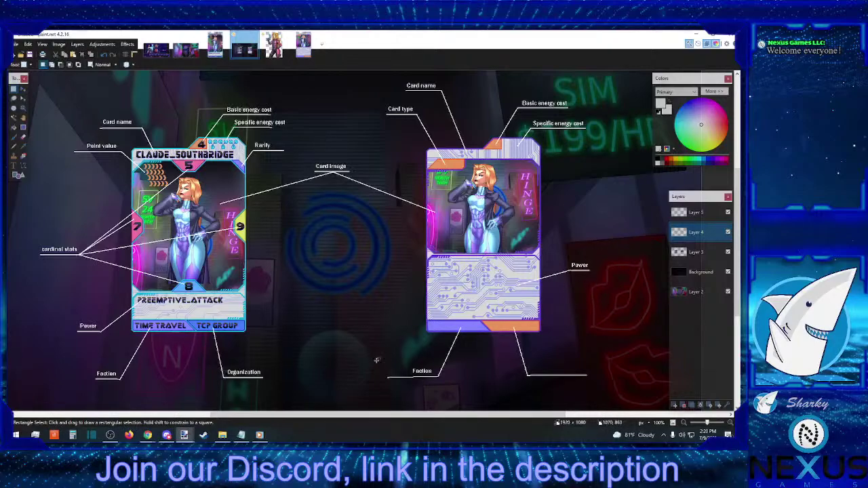
pyautogui.moveTo(377, 360); pyautogui.dragTo(412, 387)
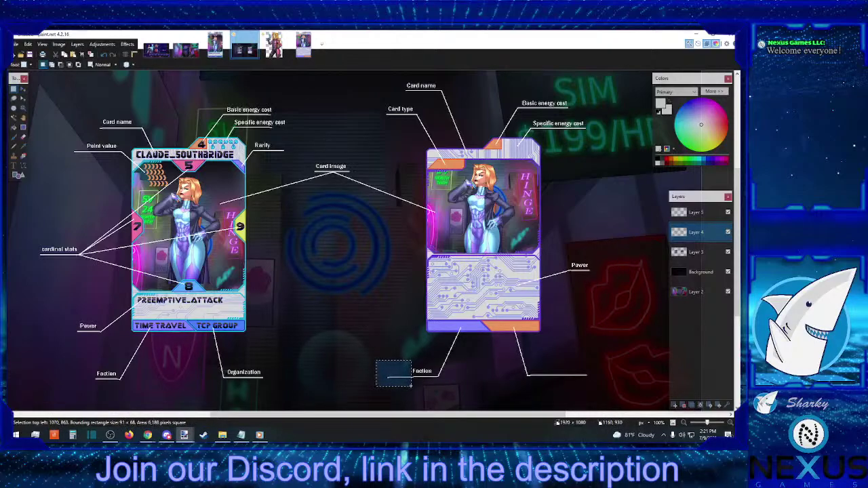
pyautogui.press('Delete')
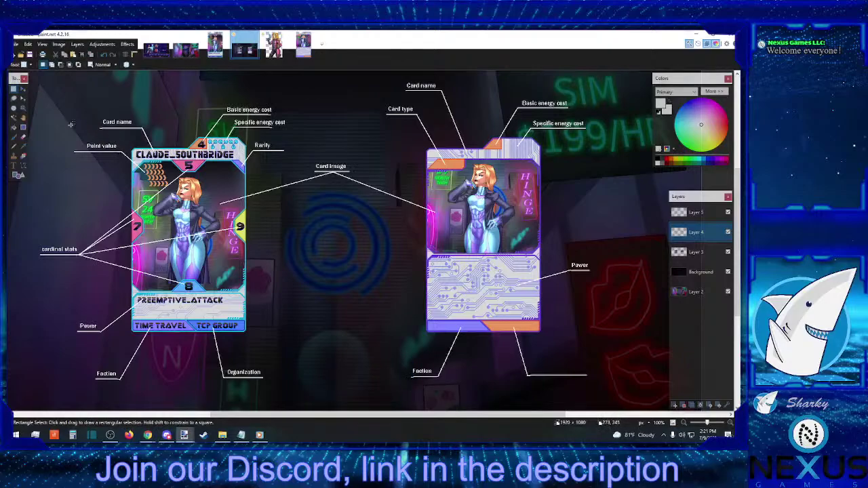
pyautogui.moveTo(69, 126); pyautogui.dragTo(86, 161)
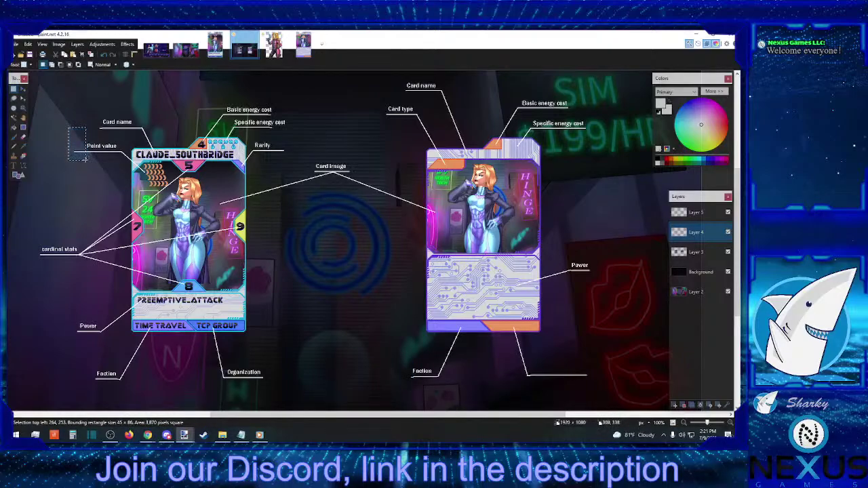
pyautogui.press('Delete')
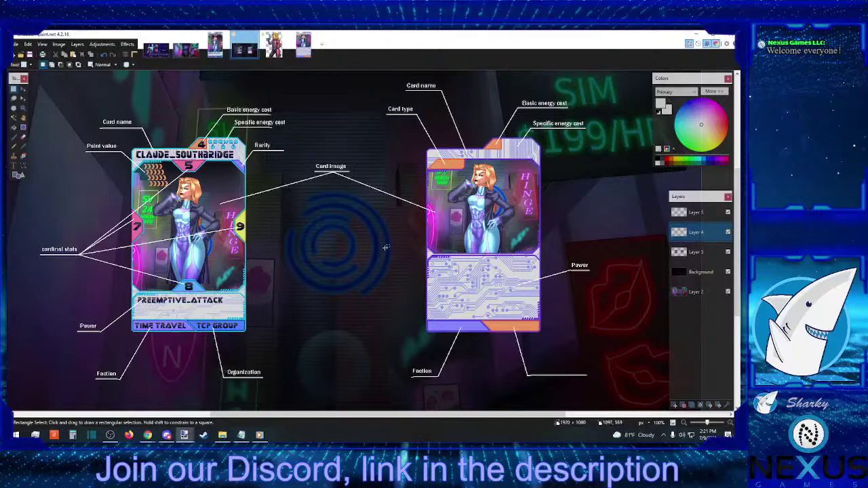
pyautogui.scroll(-3, 381, 251)
pyautogui.scroll(3, 380, 252)
pyautogui.scroll(-1, 375, 261)
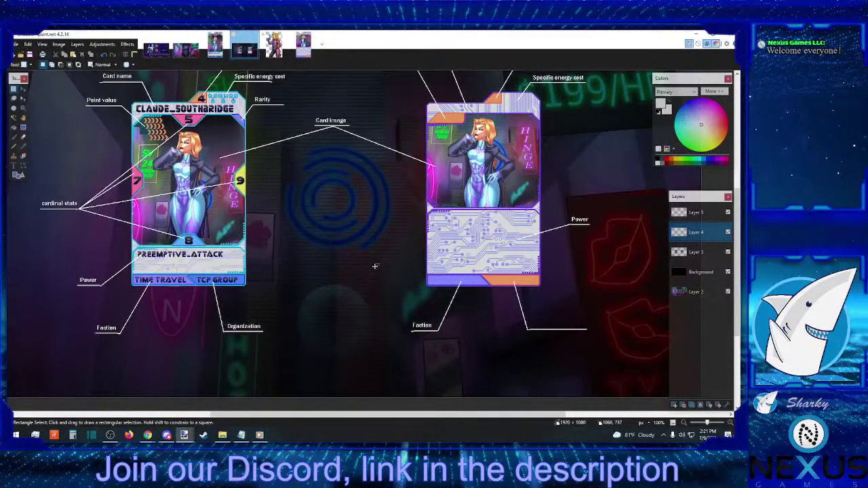
pyautogui.scroll(1, 375, 268)
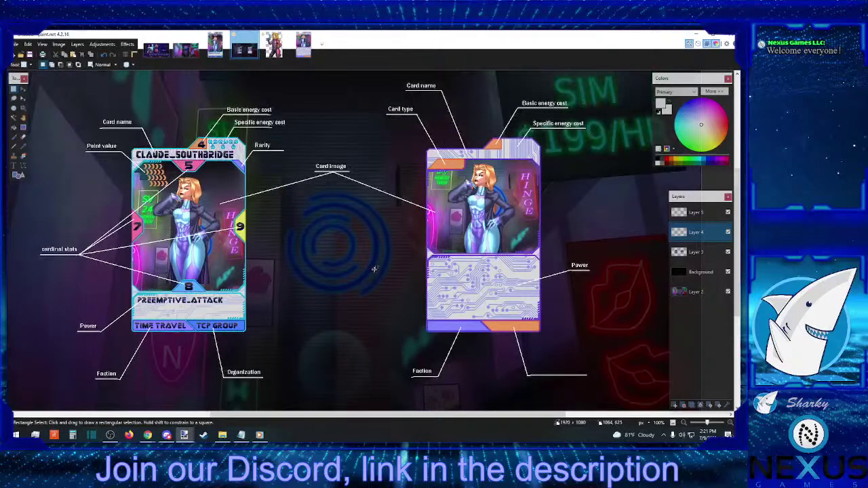
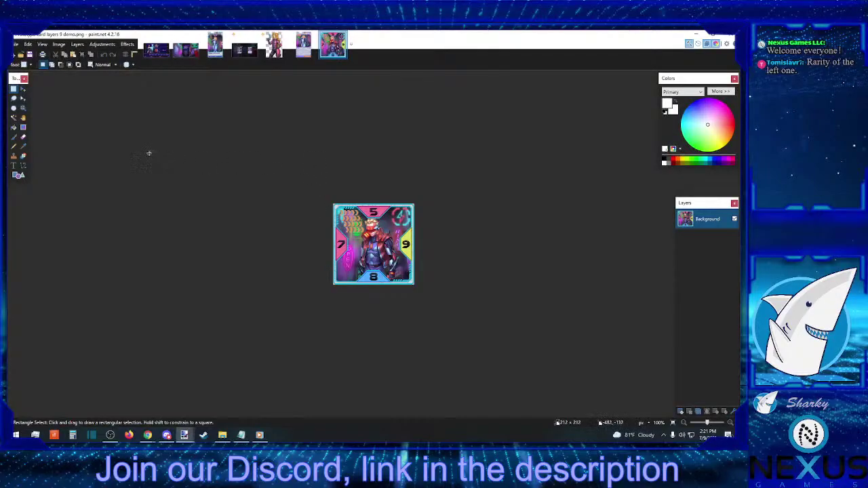
# Copy the whole 212 × 212 square card image and paste it onto Layer 3 of the callout image, between the two large cards
pyautogui.moveTo(263, 174); pyautogui.dragTo(431, 301)
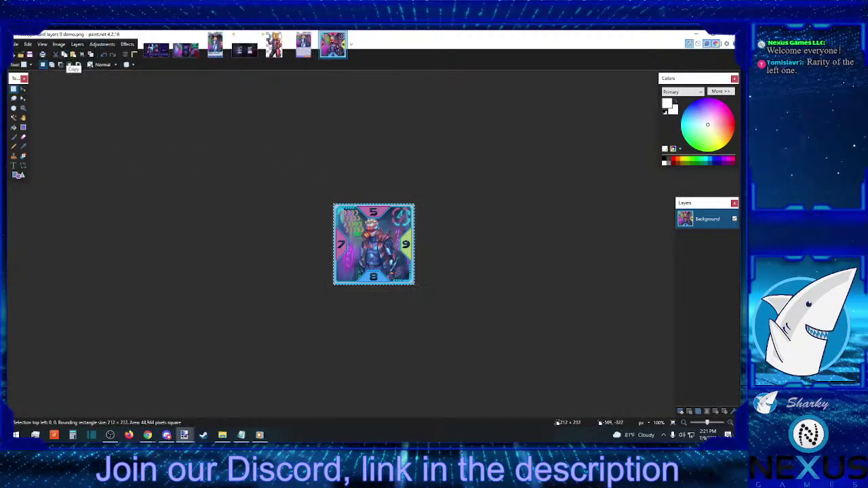
pyautogui.click(245, 49)
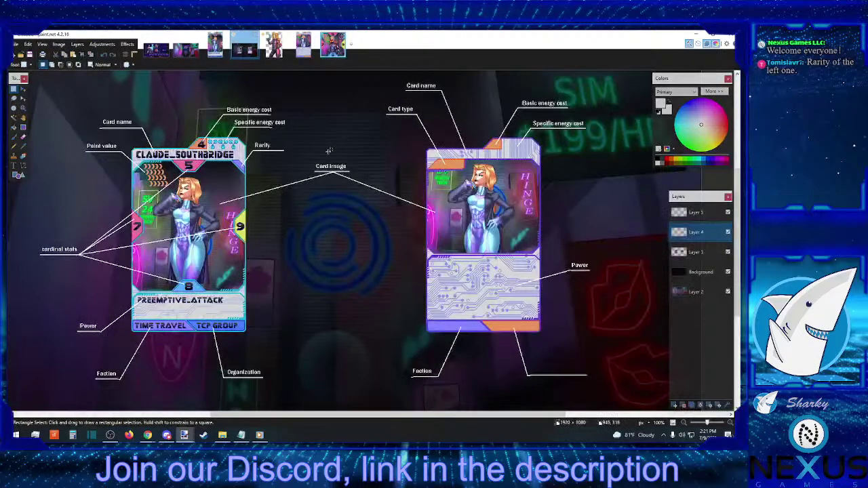
pyautogui.scroll(-3, 326, 152)
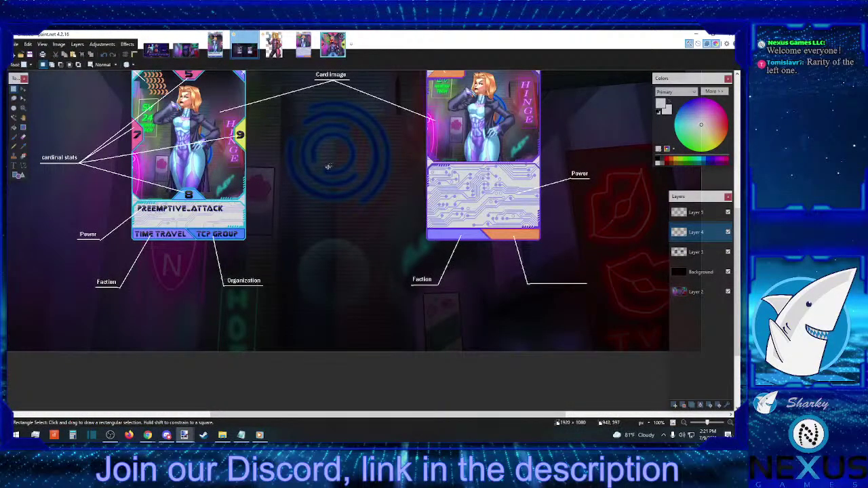
pyautogui.scroll(3, 328, 167)
pyautogui.scroll(-3, 327, 177)
pyautogui.scroll(2, 327, 178)
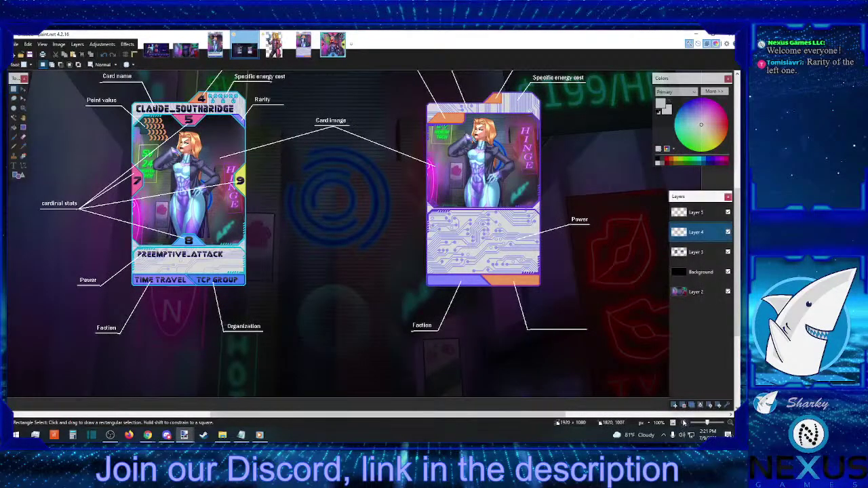
pyautogui.click(684, 422)
pyautogui.click(684, 423)
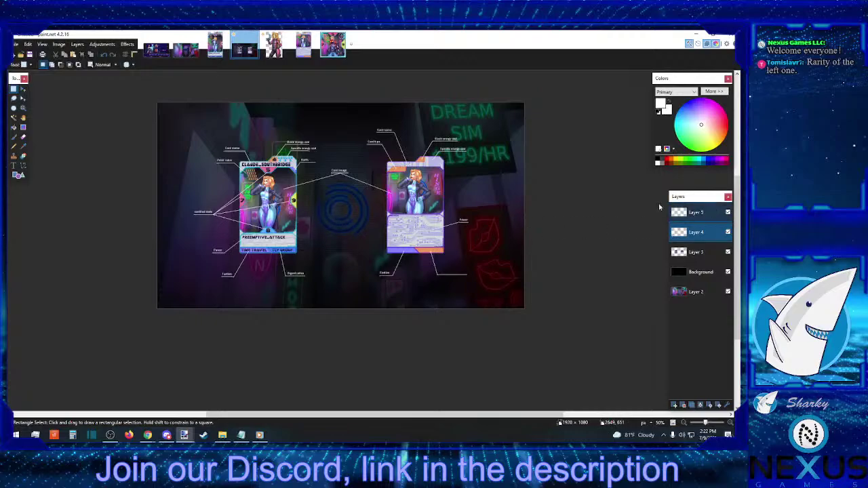
pyautogui.click(695, 251)
pyautogui.hotkey('ctrl', 'v')
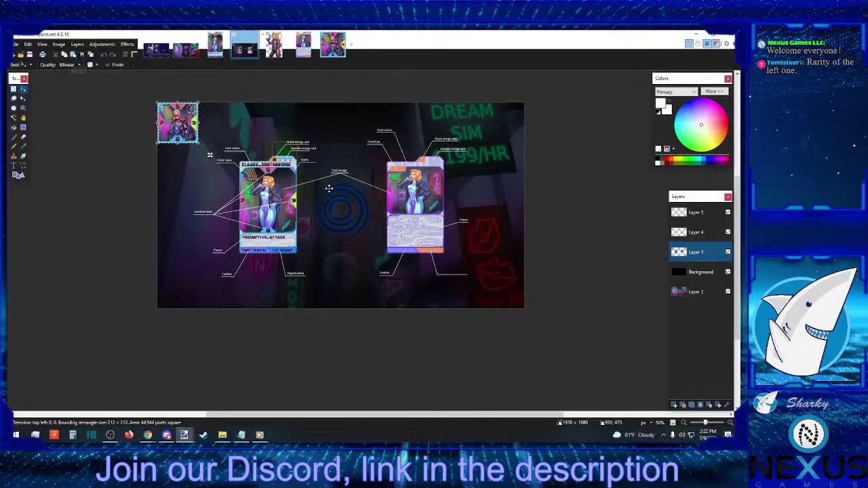
pyautogui.moveTo(166, 117); pyautogui.dragTo(333, 219)
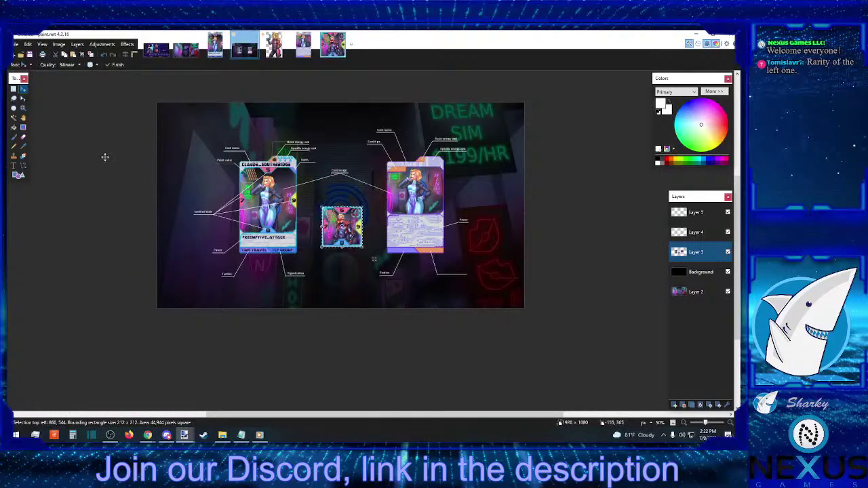
pyautogui.click(14, 89)
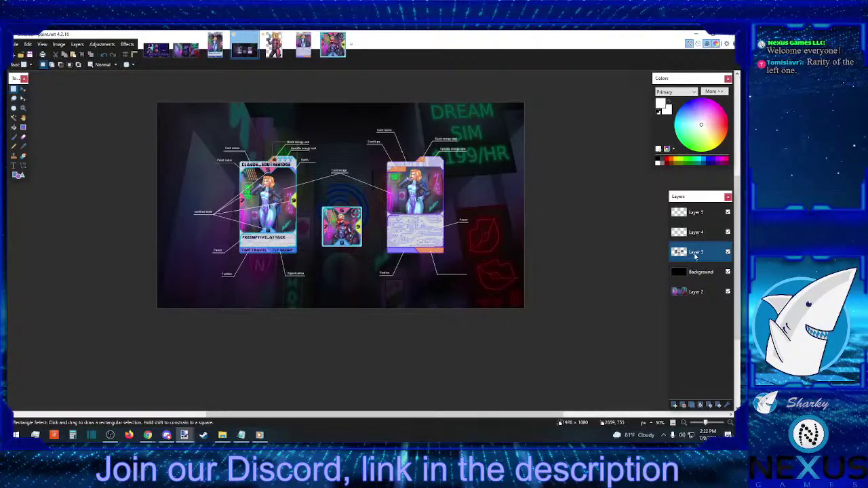
# Merge Layer 5 with the labels and Layer 4 with the callout lines down into Layer 3
pyautogui.click(699, 216)
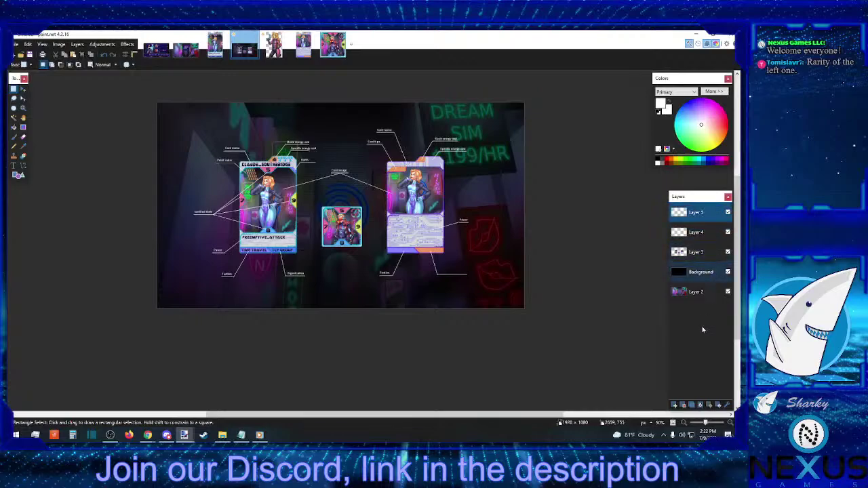
pyautogui.click(701, 404)
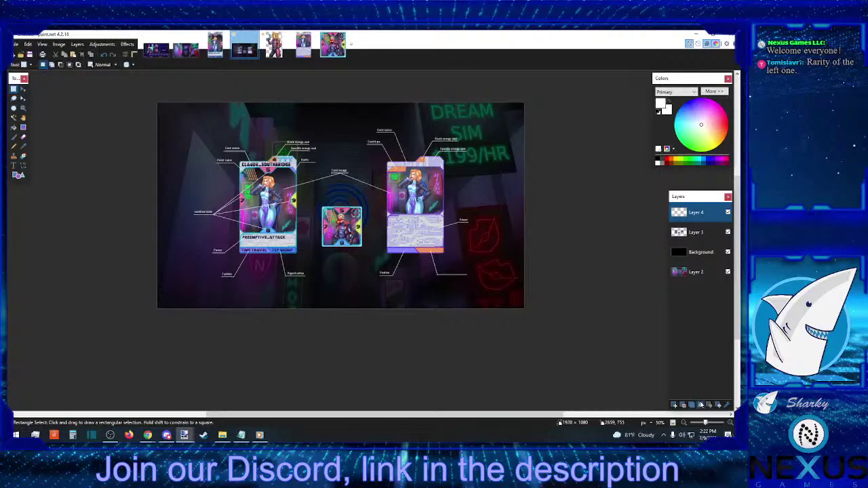
pyautogui.click(701, 405)
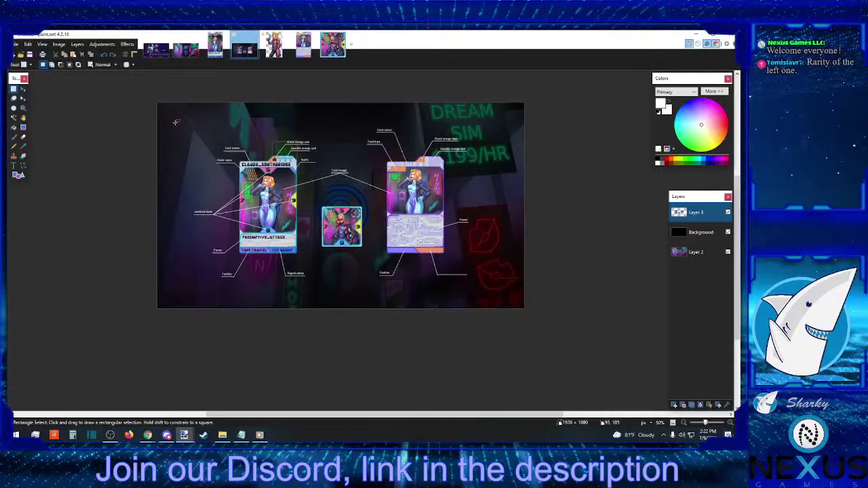
# Select the small square card on Layer 3 and move it straight down, clear of the blue rings, keeping it unrotated
pyautogui.moveTo(175, 122); pyautogui.dragTo(413, 259)
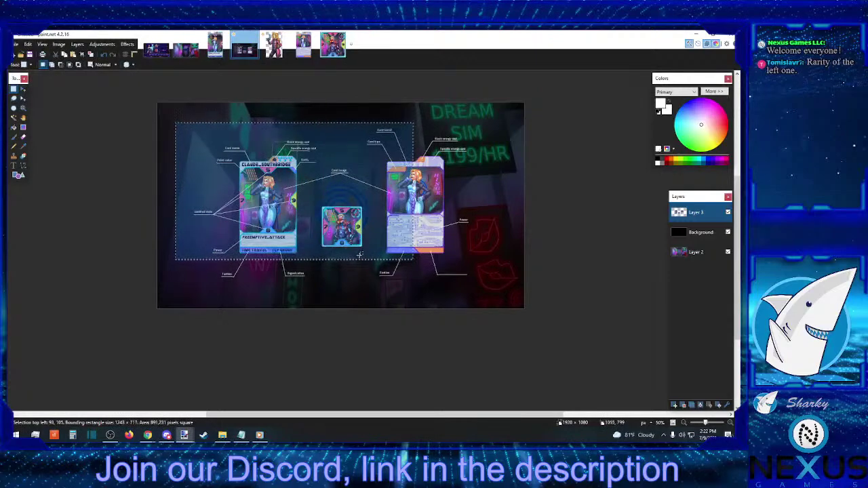
pyautogui.click(360, 255)
pyautogui.moveTo(314, 197); pyautogui.dragTo(375, 257)
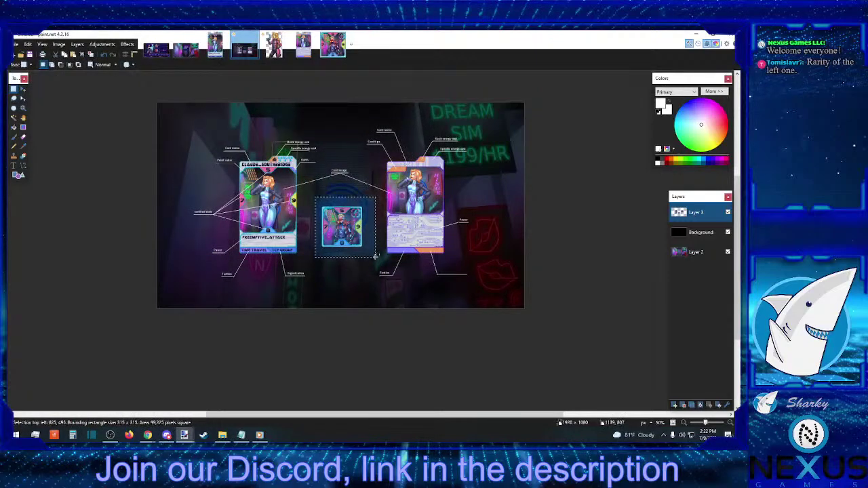
pyautogui.click(331, 253)
pyautogui.moveTo(311, 255); pyautogui.dragTo(367, 201)
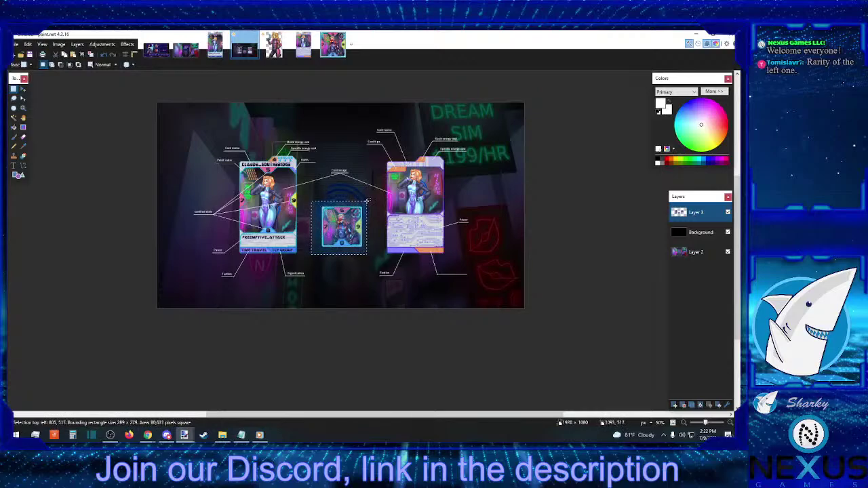
pyautogui.click(23, 88)
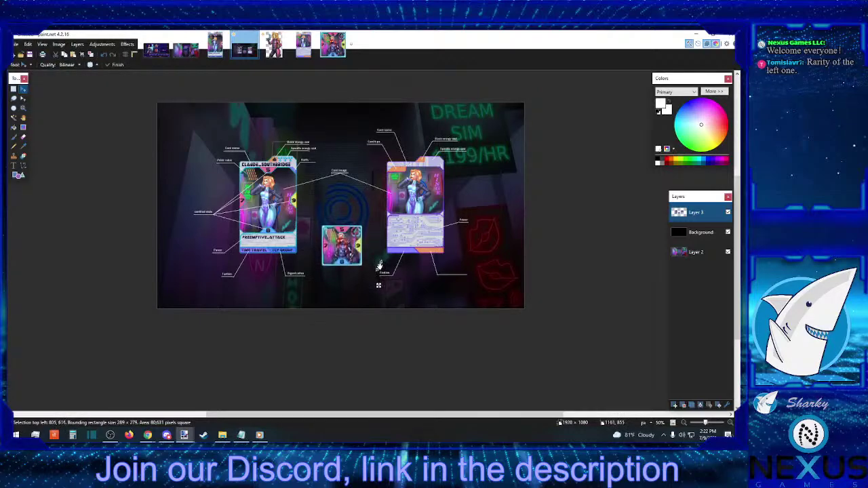
pyautogui.moveTo(379, 266); pyautogui.dragTo(380, 263)
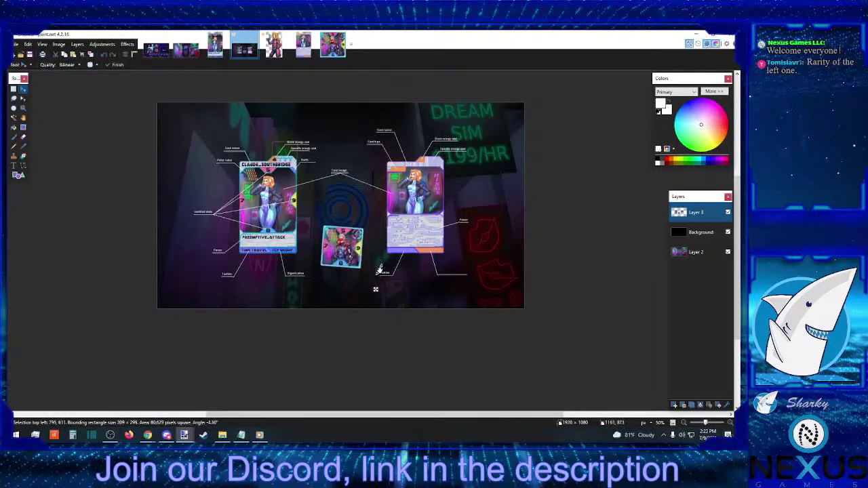
pyautogui.click(106, 58)
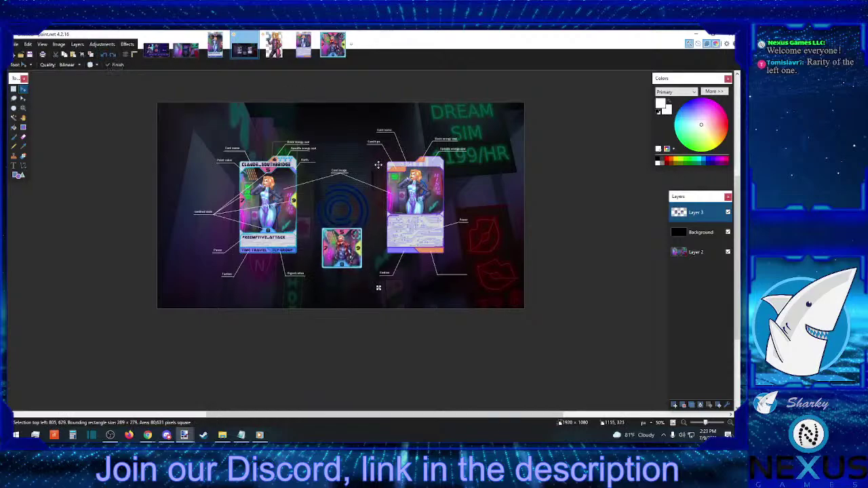
pyautogui.click(13, 89)
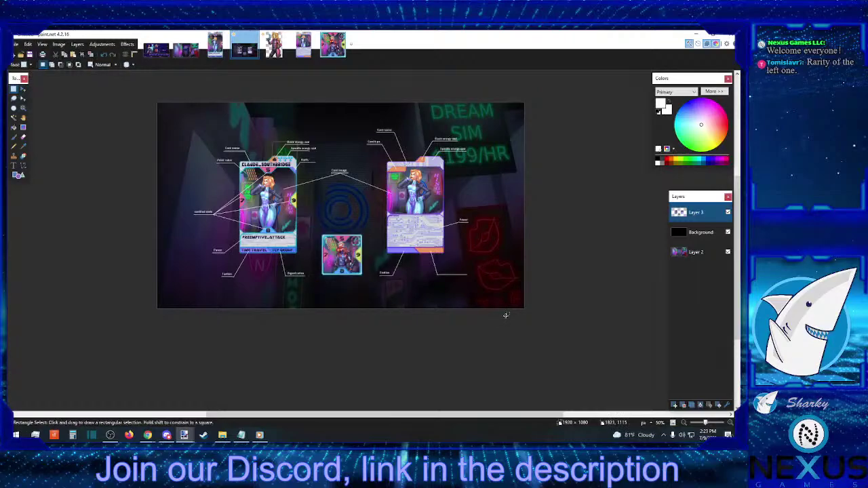
# Select all three cards together with their labels and callout lines on Layer 3
pyautogui.moveTo(505, 313); pyautogui.dragTo(133, 123)
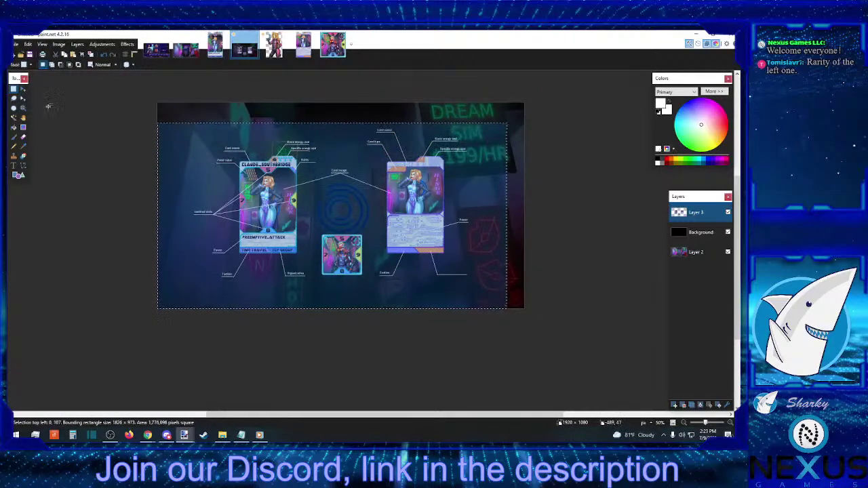
# Move the selected cards and labels straight up about 104 pixels, to 3 pixels below the canvas's upper edge
pyautogui.click(23, 89)
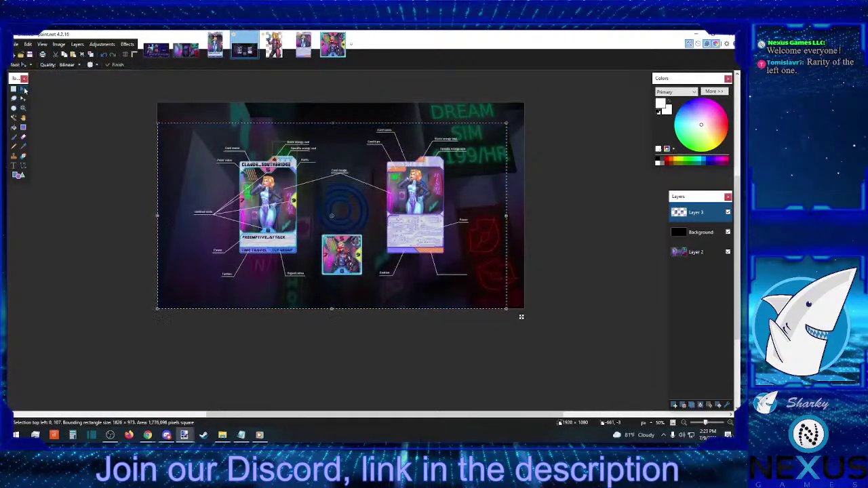
pyautogui.press('Up')
pyautogui.press('Up')
pyautogui.press('Up')
pyautogui.press('Up')
pyautogui.press('Up')
pyautogui.press('Up')
pyautogui.press('Up')
pyautogui.press('Up')
pyautogui.press('Up')
pyautogui.press('Up')
pyautogui.press('Up')
pyautogui.press('Up')
pyautogui.press('Up')
pyautogui.press('Up')
pyautogui.press('Up')
pyautogui.press('Up')
pyautogui.press('Up')
pyautogui.press('Up')
pyautogui.press('Up')
pyautogui.press('Up')
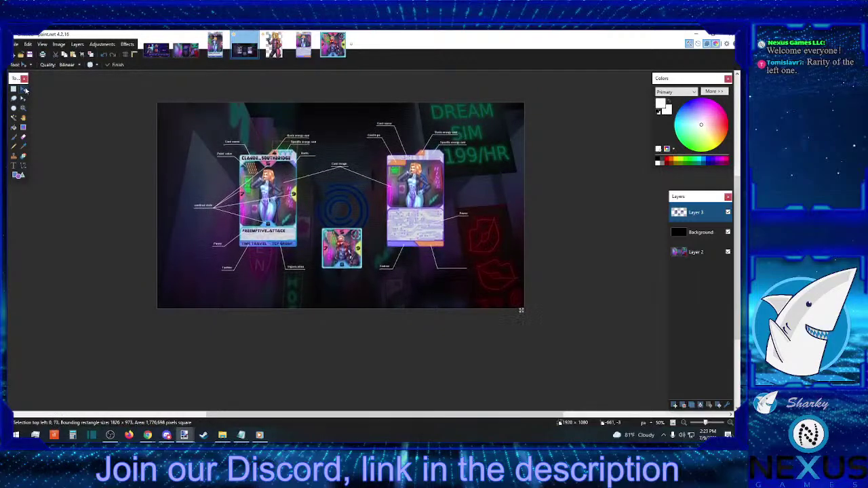
pyautogui.press('Up')
pyautogui.press('Up')
pyautogui.press('Up')
pyautogui.press('Up')
pyautogui.press('Up')
pyautogui.press('Up')
pyautogui.press('Up')
pyautogui.press('Up')
pyautogui.press('Up')
pyautogui.press('Up')
pyautogui.press('Up')
pyautogui.press('Up')
pyautogui.press('Up')
pyautogui.press('Up')
pyautogui.press('Up')
pyautogui.press('Up')
pyautogui.press('Up')
pyautogui.press('Up')
pyautogui.press('Up')
pyautogui.press('Up')
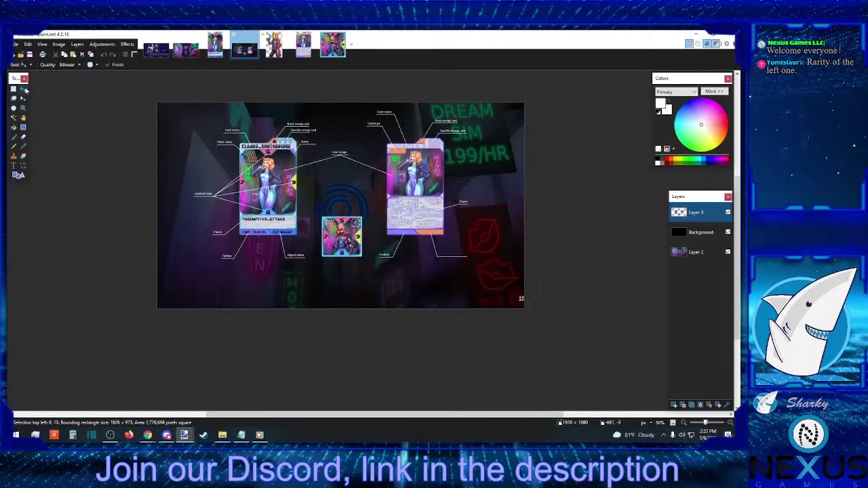
# Try shifting the selected artwork about 11 pixels left, and undo the shift
pyautogui.press('Left')
pyautogui.press('Left')
pyautogui.press('Left')
pyautogui.press('Left')
pyautogui.press('Left')
pyautogui.press('Left')
pyautogui.press('Left')
pyautogui.press('Left')
pyautogui.press('Left')
pyautogui.press('Left')
pyautogui.press('Left')
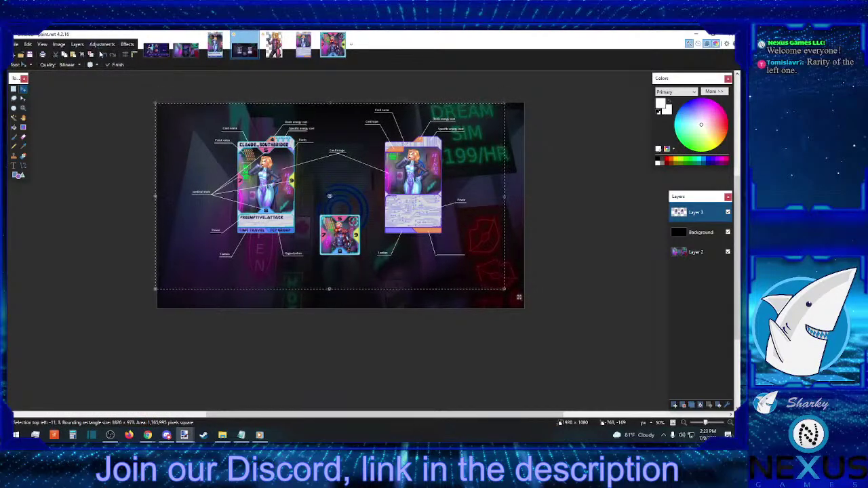
pyautogui.click(103, 56)
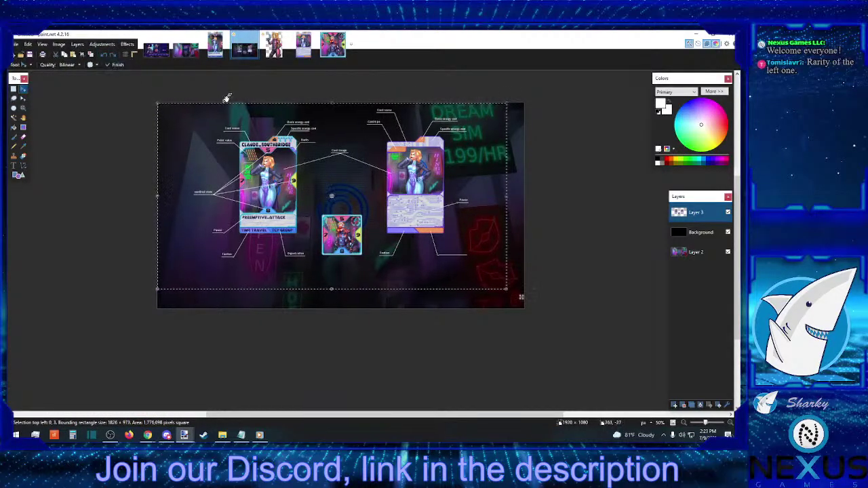
# Select the purple card with its labels and move that area about 185 pixels to the right
pyautogui.click(13, 89)
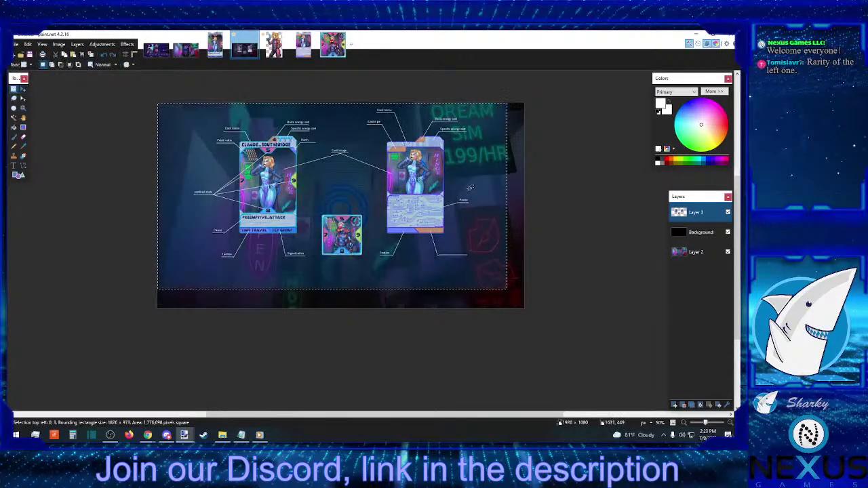
pyautogui.click(490, 197)
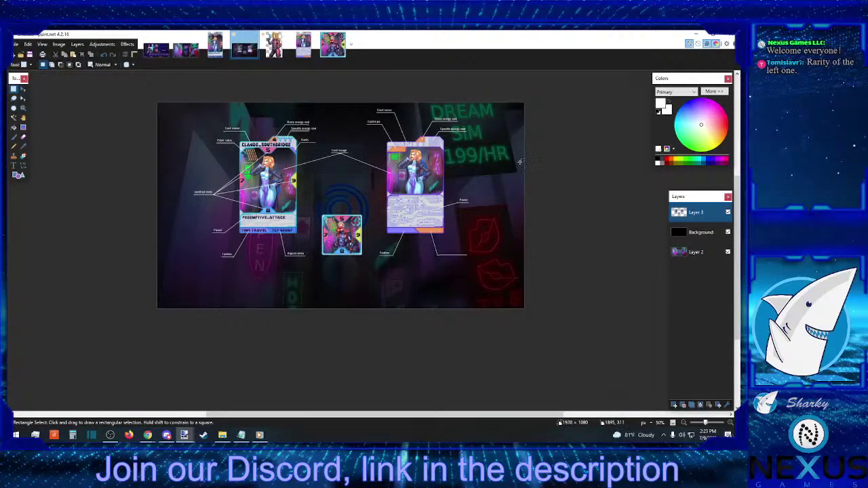
pyautogui.moveTo(512, 96); pyautogui.dragTo(365, 265)
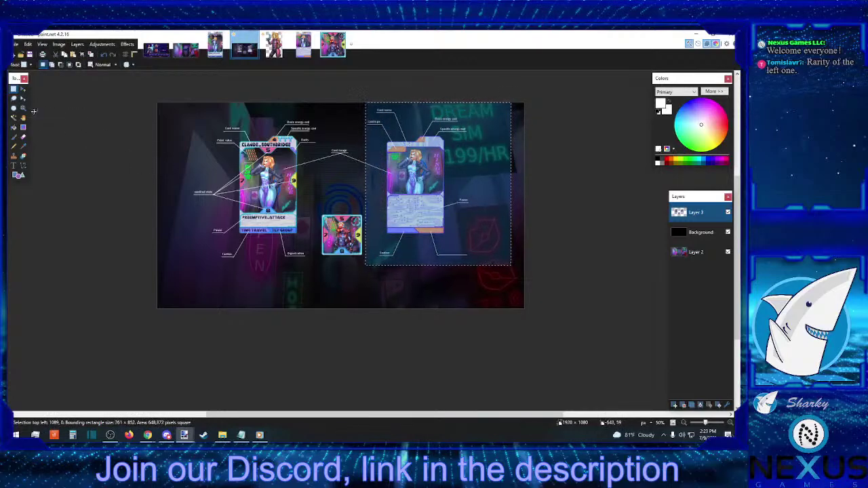
pyautogui.click(24, 91)
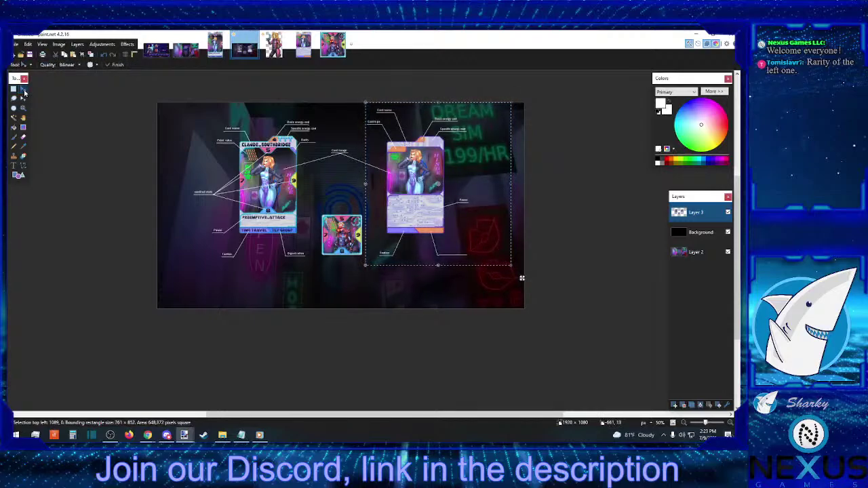
pyautogui.moveTo(80, 99); pyautogui.dragTo(111, 116)
pyautogui.moveTo(537, 277); pyautogui.dragTo(558, 277)
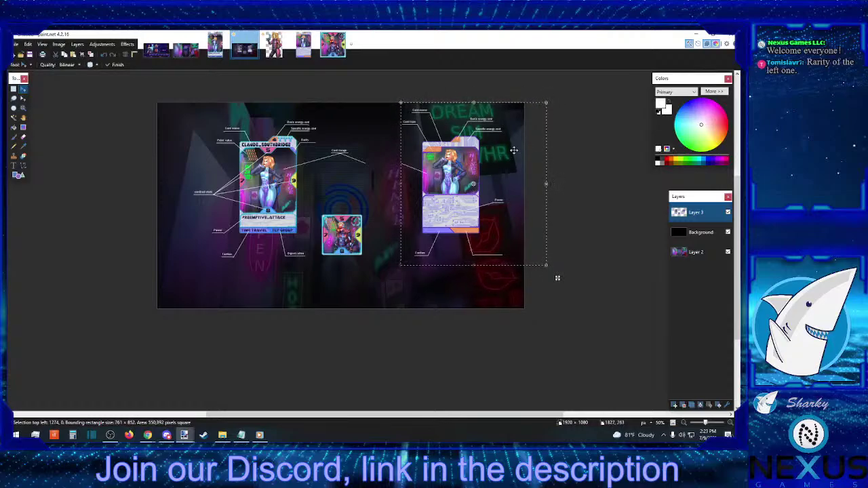
pyautogui.hotkey('alt', 'Tab')
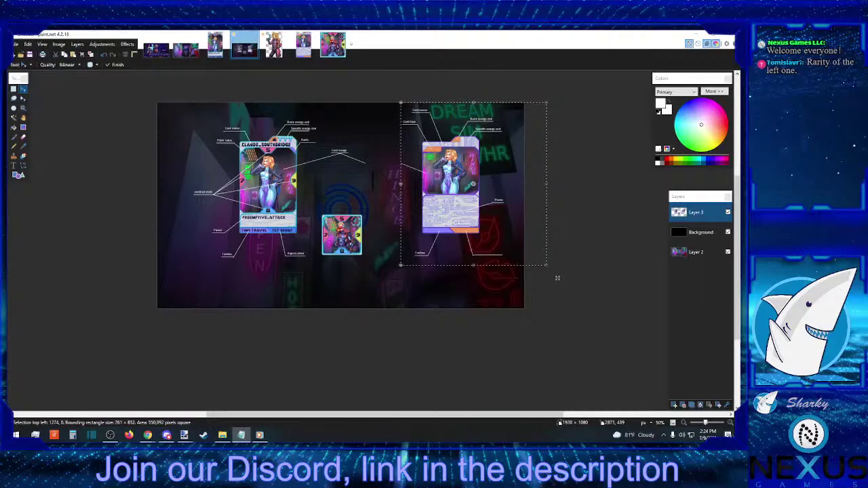
pyautogui.click(551, 314)
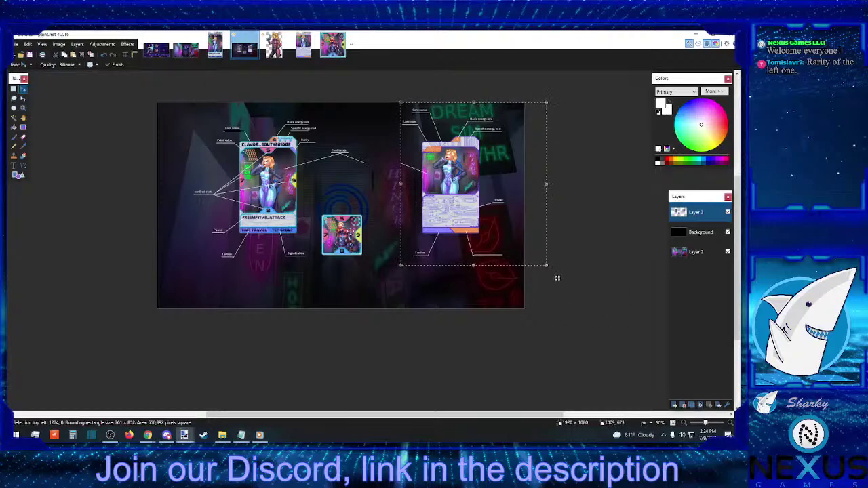
# Select the blue-framed card with its labels and move that area about 125 pixels left, close to the canvas edge
pyautogui.click(13, 89)
pyautogui.click(192, 182)
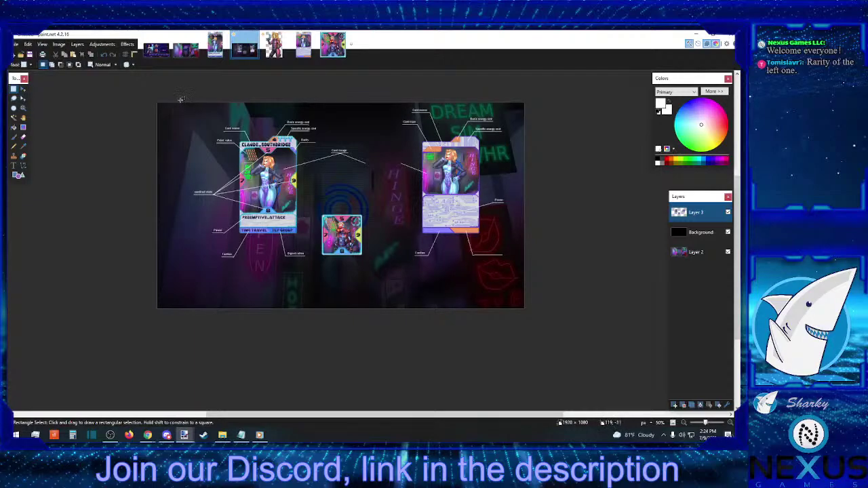
pyautogui.moveTo(185, 101); pyautogui.dragTo(319, 280)
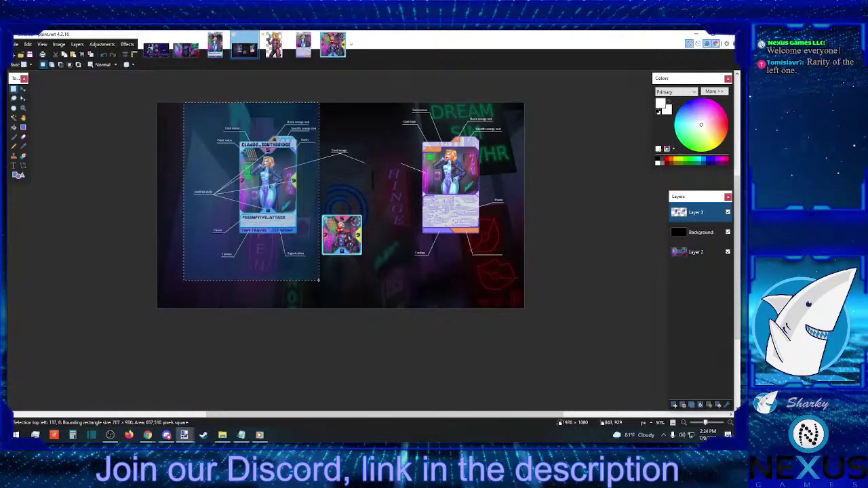
pyautogui.click(24, 94)
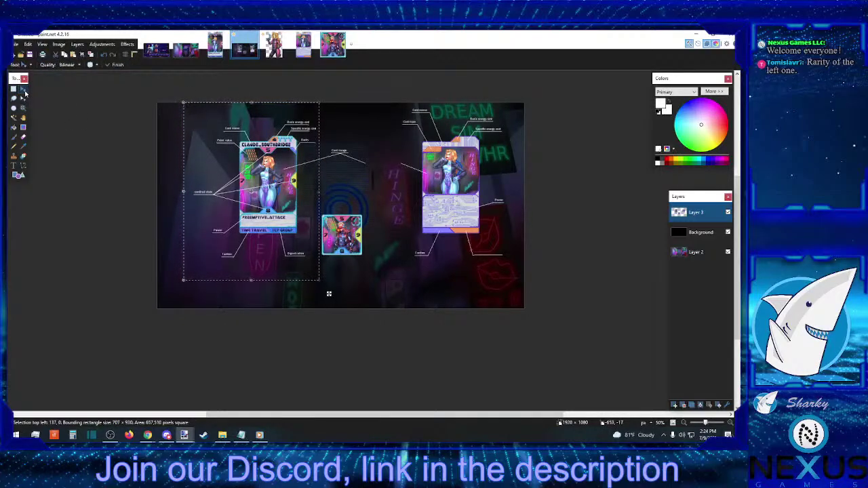
pyautogui.moveTo(329, 294); pyautogui.dragTo(306, 293)
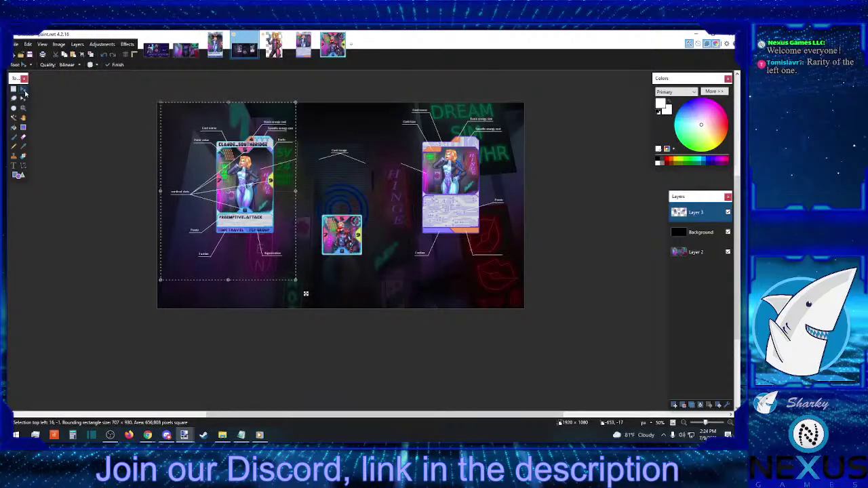
pyautogui.moveTo(306, 293); pyautogui.dragTo(304, 293)
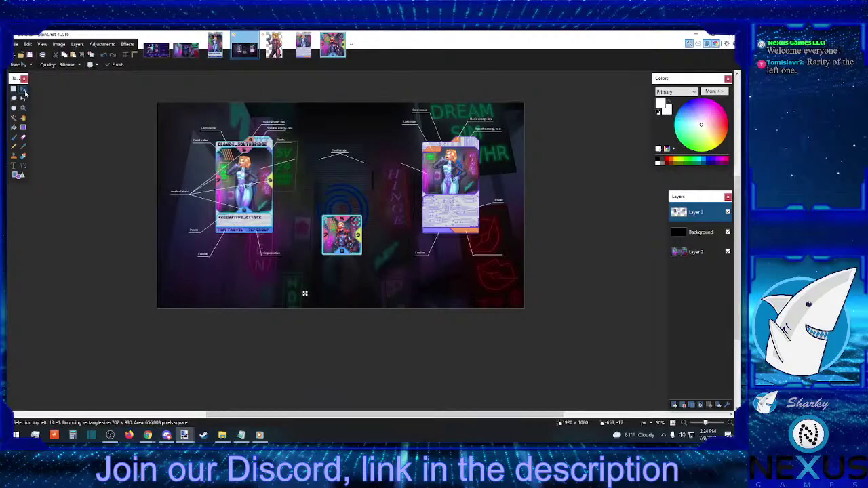
# Select the "Card image" label with its two short lines, move it slightly up and right between the cards, and deselect it
pyautogui.click(15, 90)
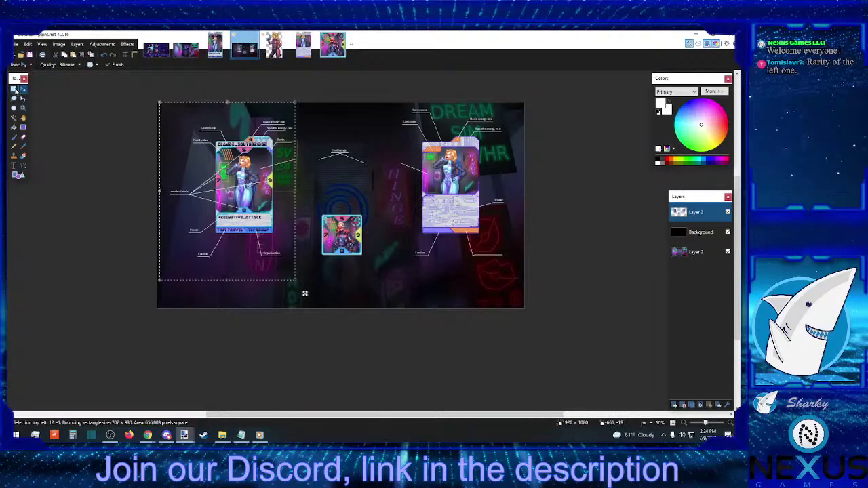
pyautogui.click(446, 226)
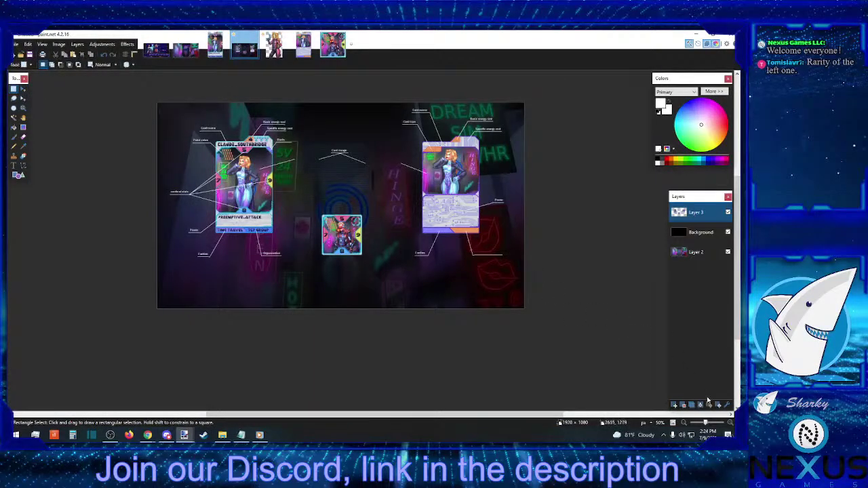
pyautogui.scroll(3, 440, 303)
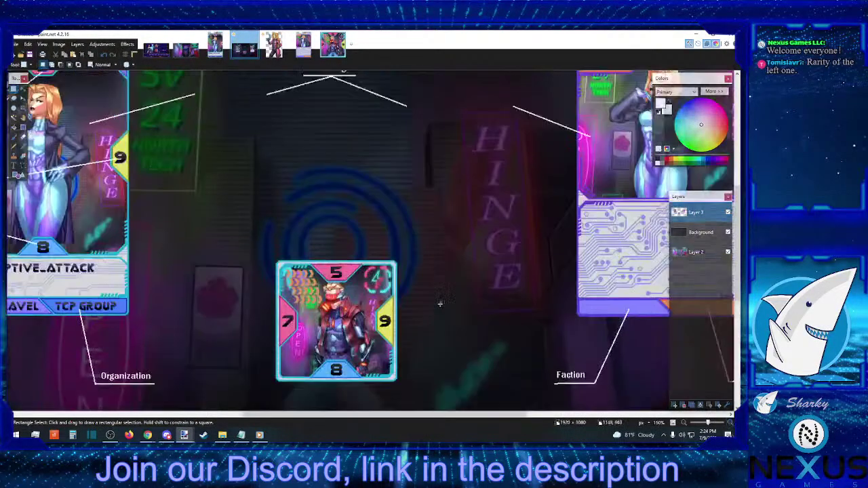
pyautogui.scroll(3, 440, 303)
pyautogui.moveTo(260, 183); pyautogui.dragTo(443, 281)
pyautogui.click(23, 89)
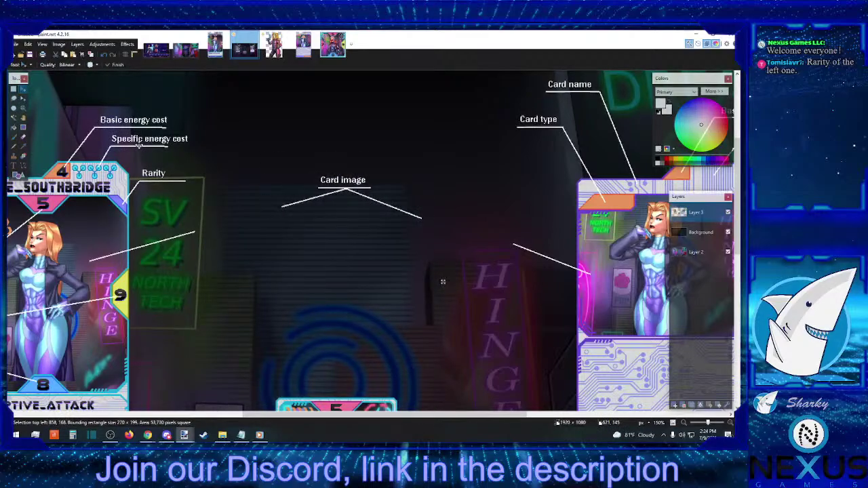
pyautogui.press('s')
pyautogui.hotkey('ctrl', 'd')
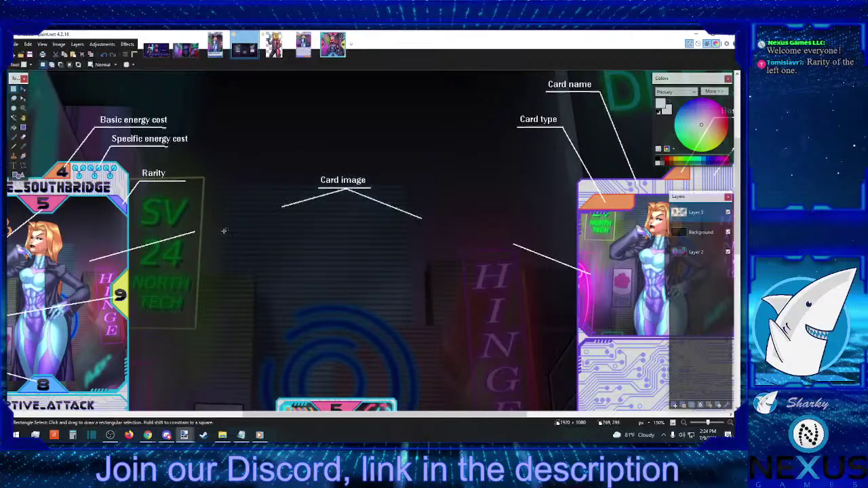
# Draw two straight white lines bridging the gaps between the "Card image" label's lines and the leader lines on both large cards
pyautogui.click(22, 166)
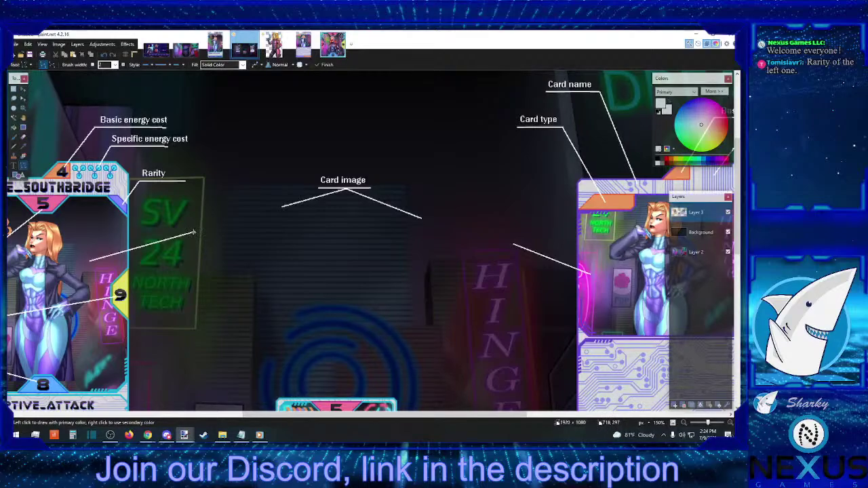
pyautogui.moveTo(193, 233); pyautogui.dragTo(285, 205)
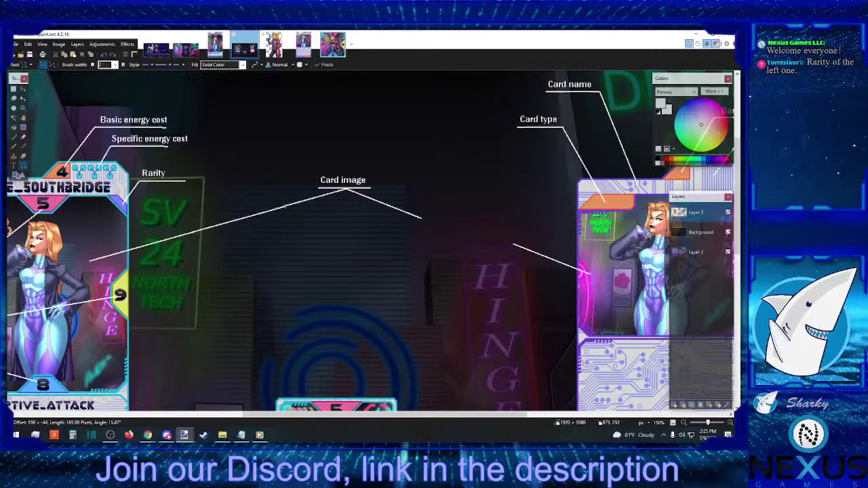
pyautogui.press('Return')
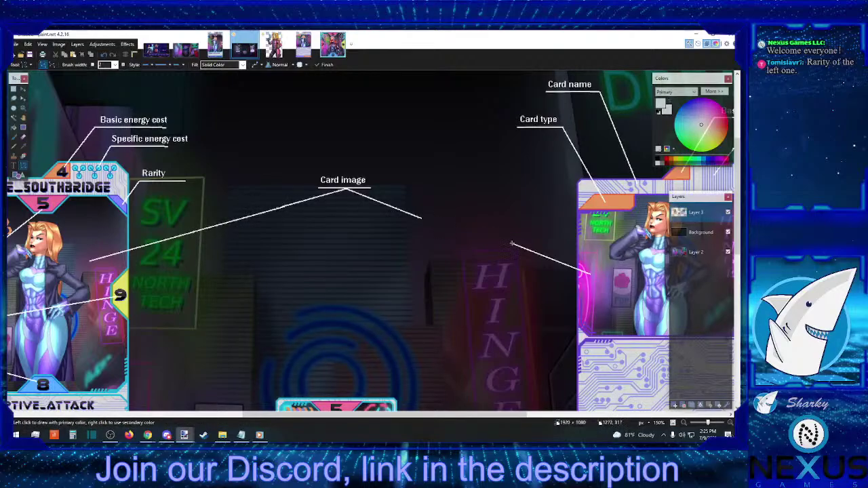
pyautogui.moveTo(513, 245); pyautogui.dragTo(419, 218)
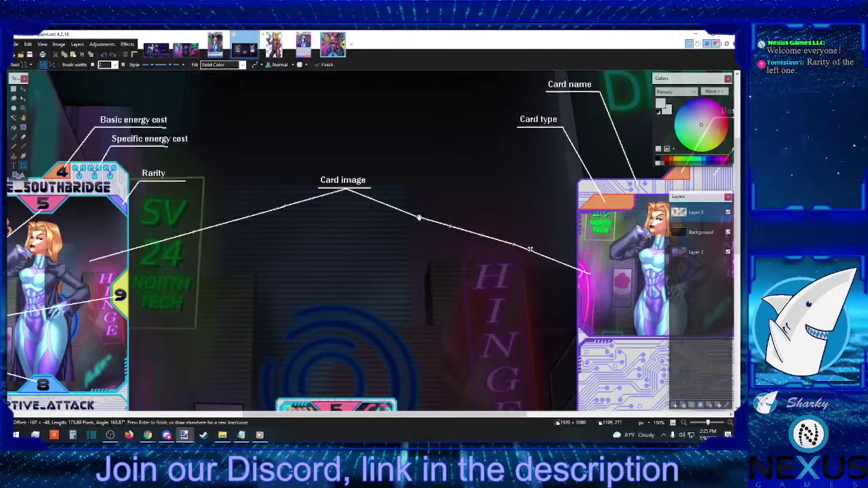
pyautogui.press('Return')
# Examine the rejoined "Card image" lines and the spacing of the three cards across the whole canvas
pyautogui.scroll(-3, 414, 159)
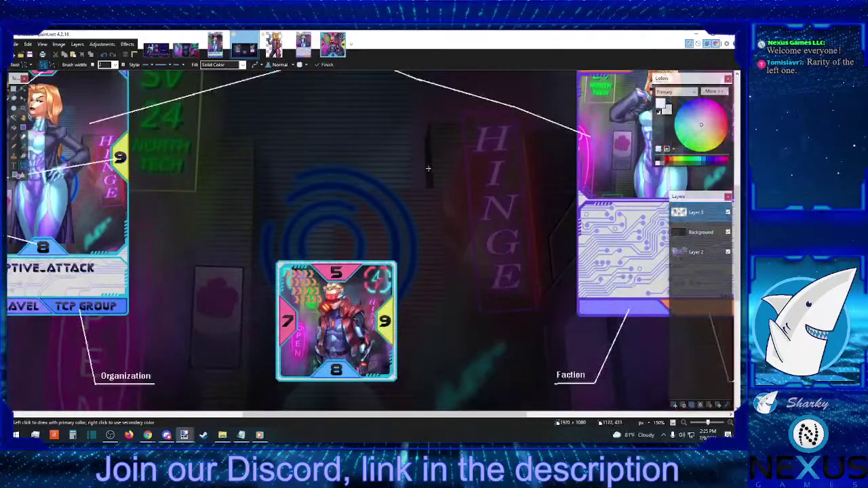
pyautogui.click(683, 422)
pyautogui.click(684, 423)
pyautogui.click(683, 423)
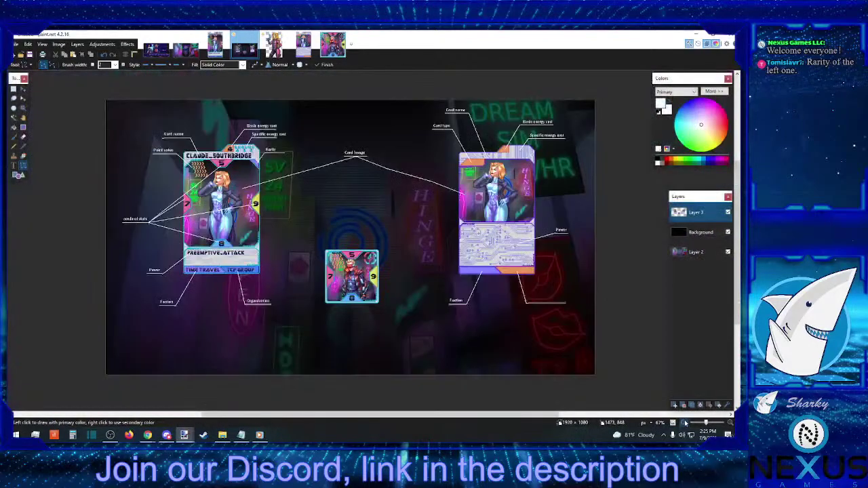
pyautogui.click(684, 423)
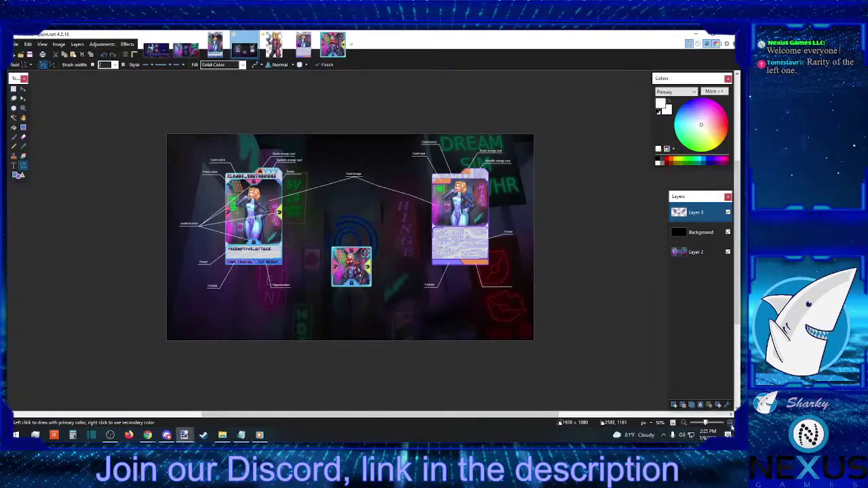
pyautogui.click(731, 424)
pyautogui.click(731, 424)
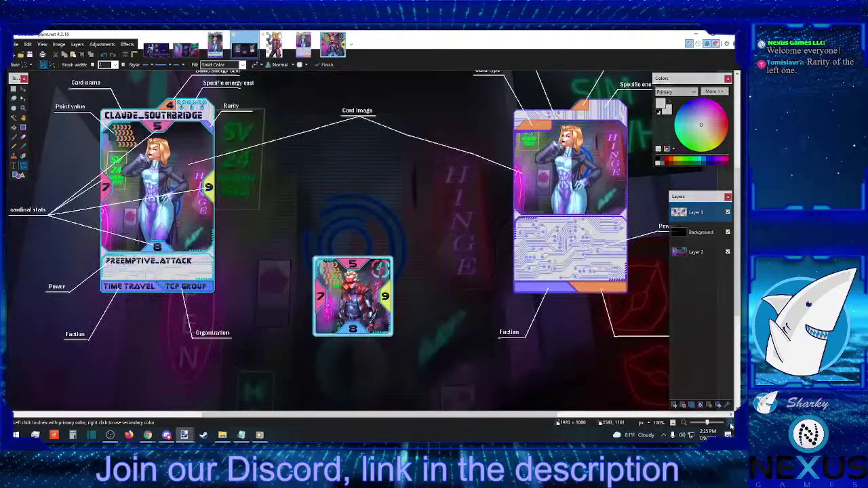
pyautogui.click(731, 423)
pyautogui.scroll(-3, 411, 318)
pyautogui.scroll(3, 412, 317)
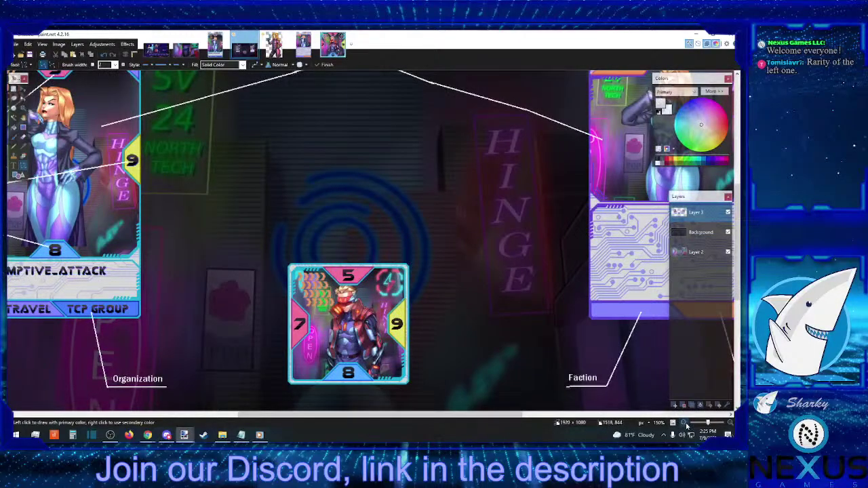
pyautogui.scroll(-3, 505, 333)
pyautogui.scroll(1, 402, 331)
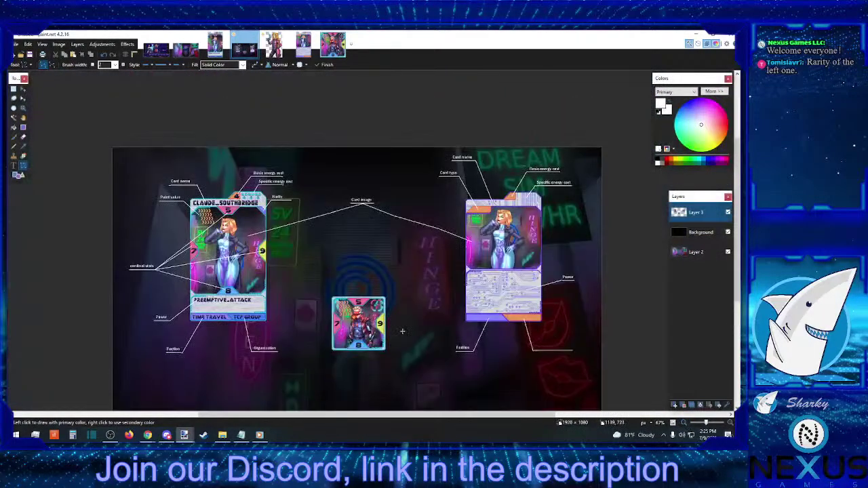
pyautogui.scroll(-1, 403, 336)
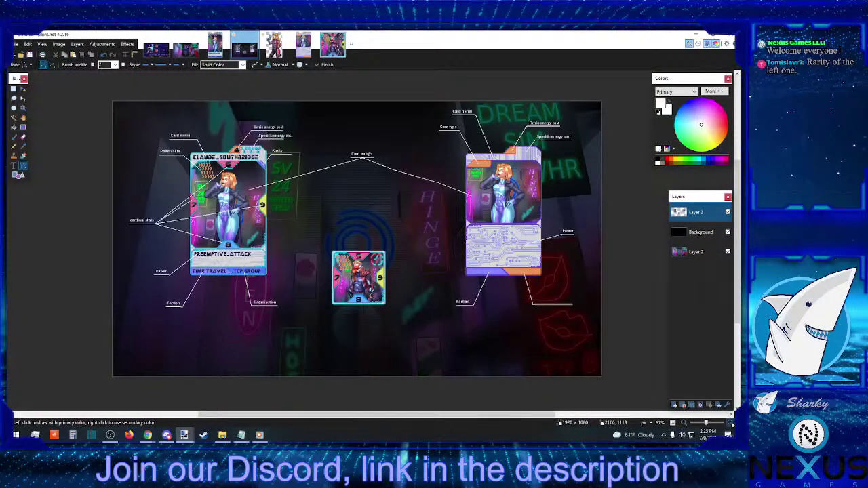
pyautogui.scroll(3, 348, 298)
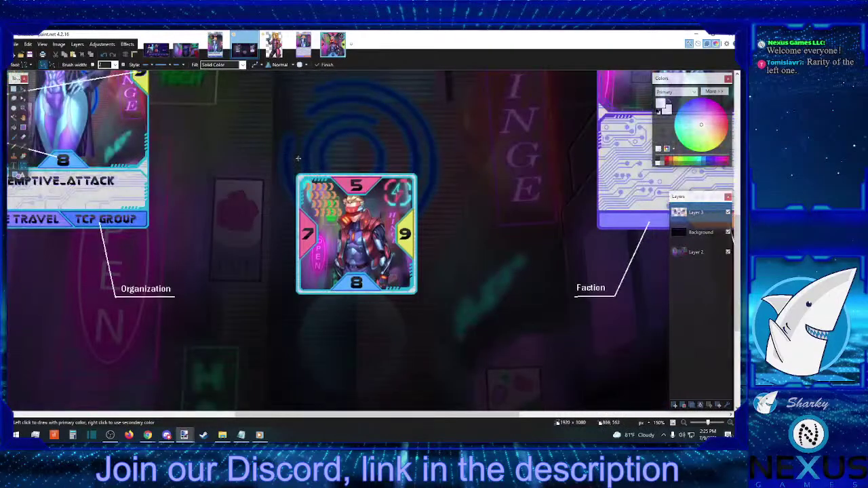
pyautogui.press('s')
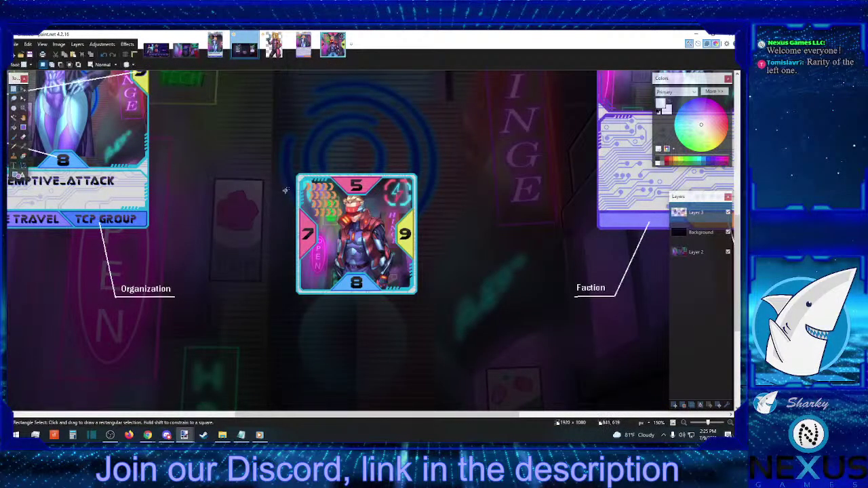
pyautogui.moveTo(289, 167); pyautogui.dragTo(431, 315)
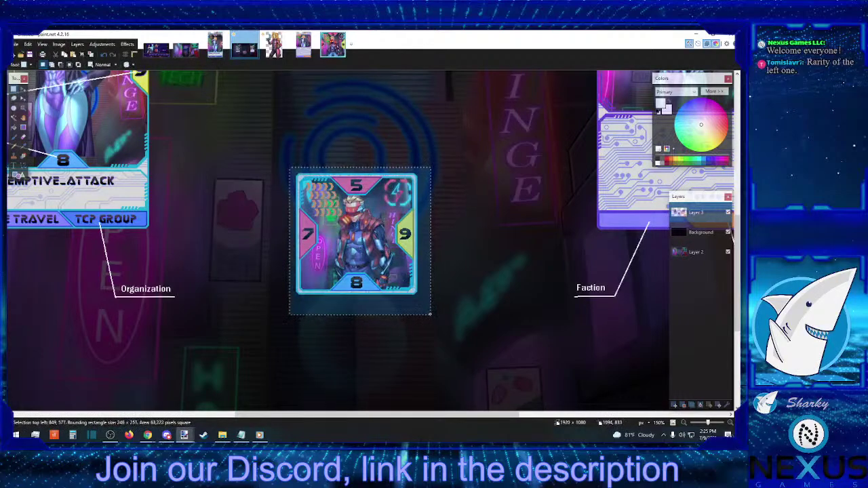
pyautogui.click(684, 423)
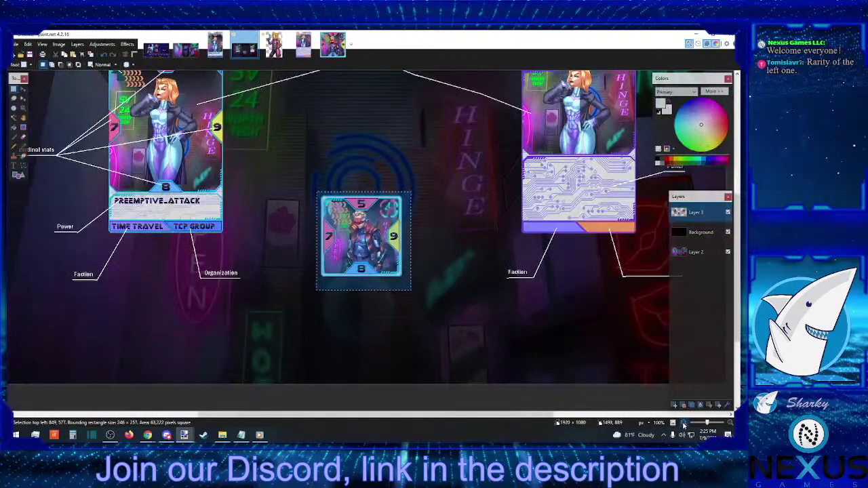
pyautogui.click(683, 423)
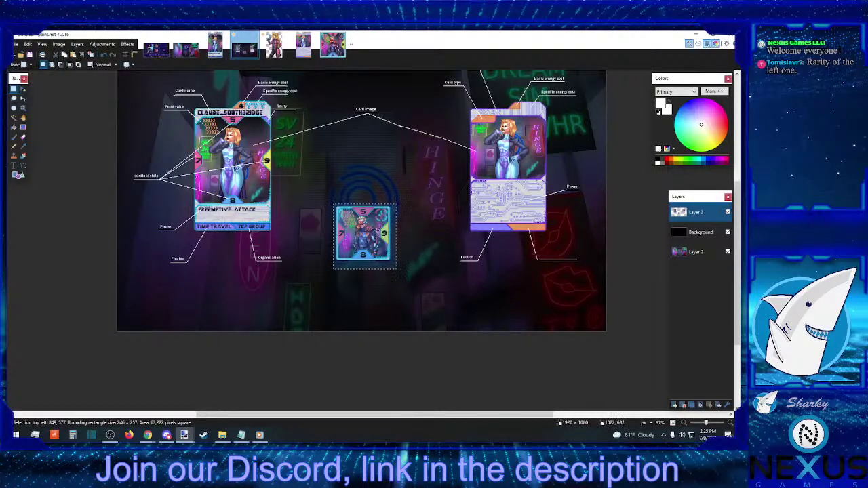
pyautogui.click(376, 232)
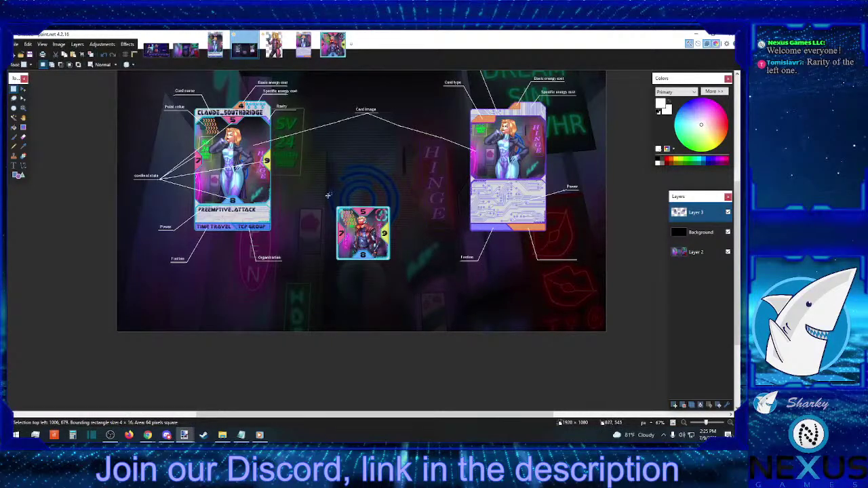
# Select the small square card, move it up about 55 pixels, and paste a copy of it below
pyautogui.moveTo(328, 195); pyautogui.dragTo(401, 266)
pyautogui.click(23, 89)
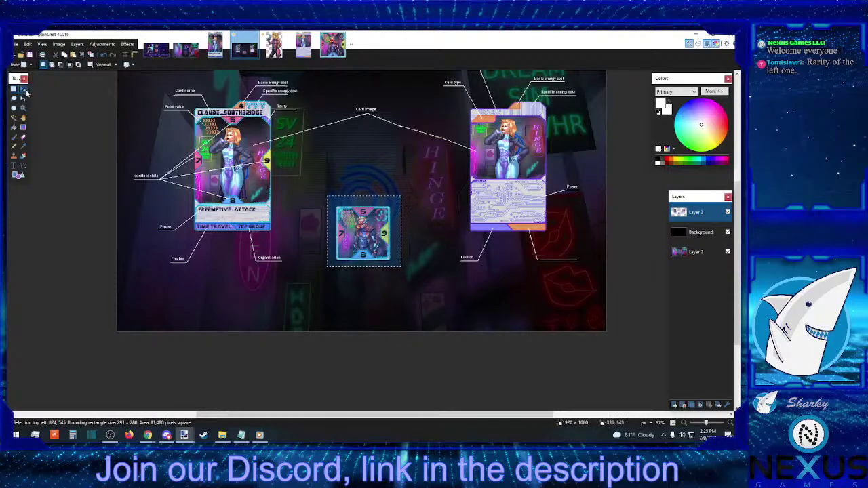
pyautogui.moveTo(412, 279); pyautogui.dragTo(412, 264)
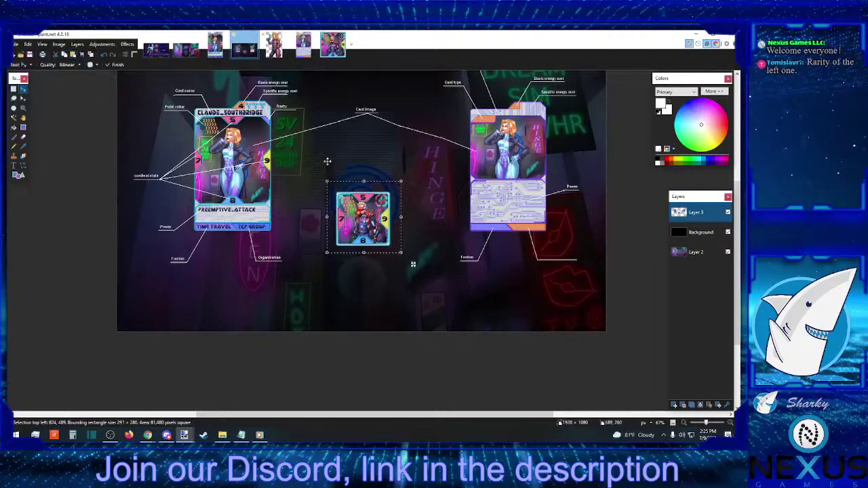
pyautogui.hotkey('ctrl', 'v')
pyautogui.moveTo(376, 213); pyautogui.dragTo(376, 287)
# Reselect the lower square card, move it up about 50 pixels to sit close beneath the upper one, and deselect it
pyautogui.click(14, 89)
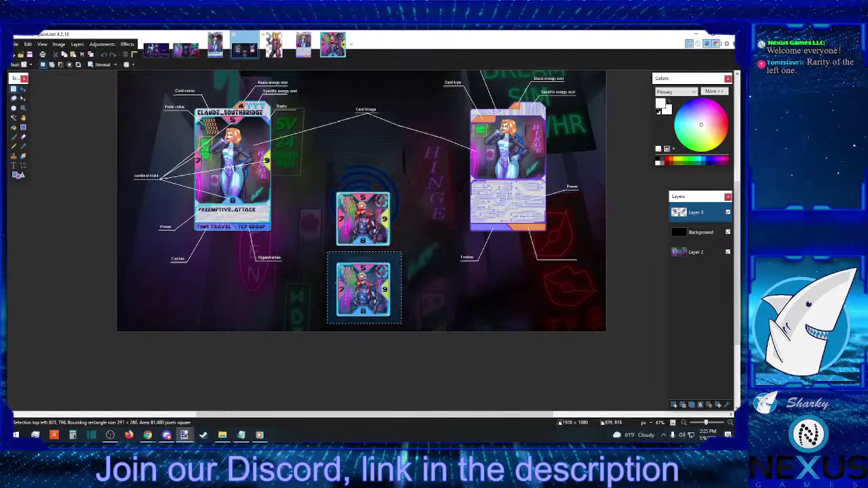
pyautogui.moveTo(402, 325); pyautogui.dragTo(328, 261)
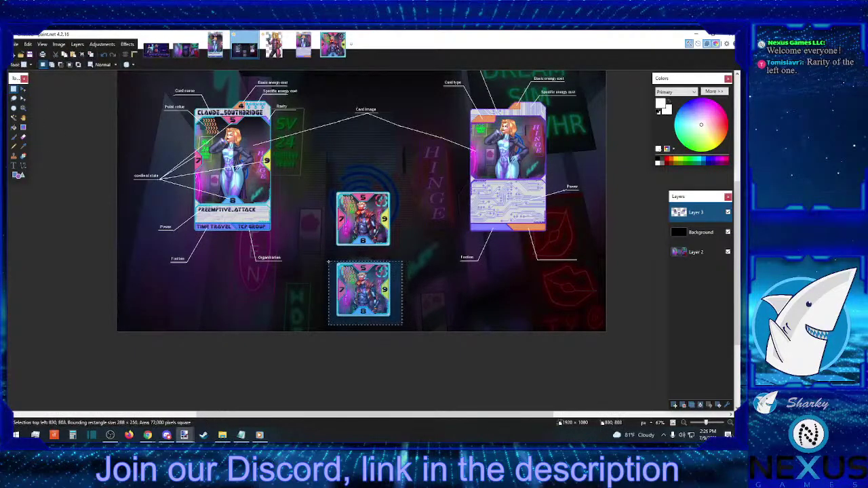
pyautogui.click(23, 89)
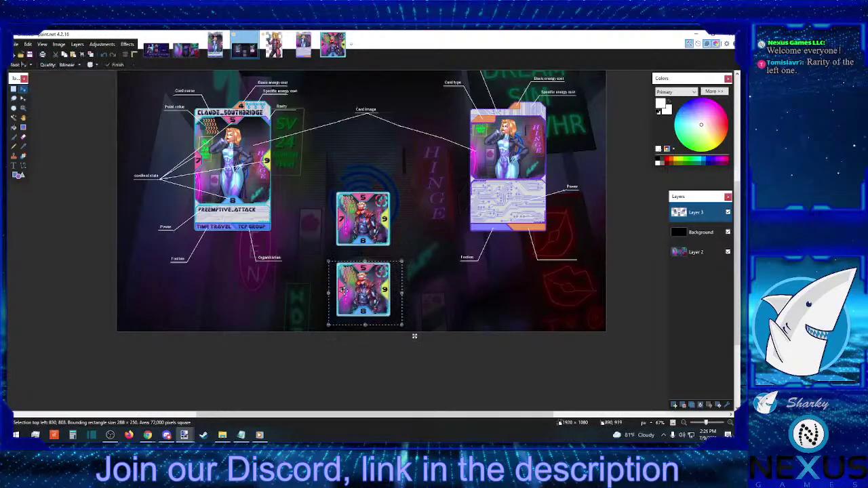
pyautogui.moveTo(373, 297); pyautogui.dragTo(374, 282)
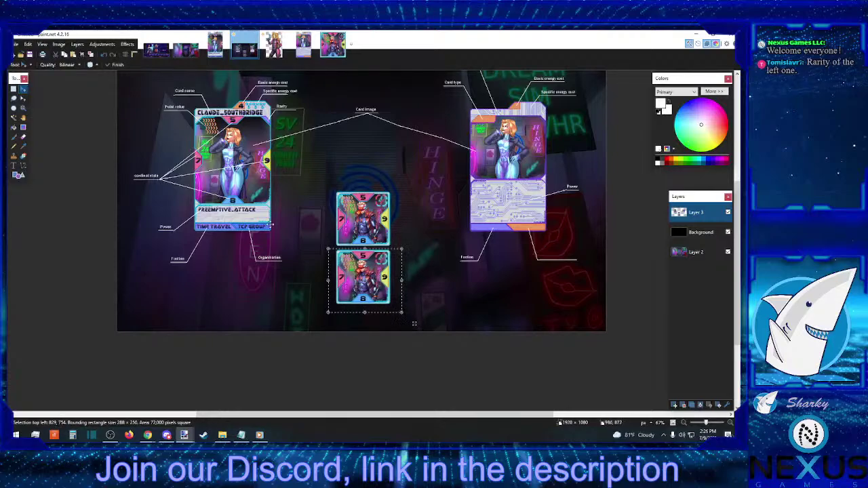
pyautogui.click(13, 89)
pyautogui.click(425, 233)
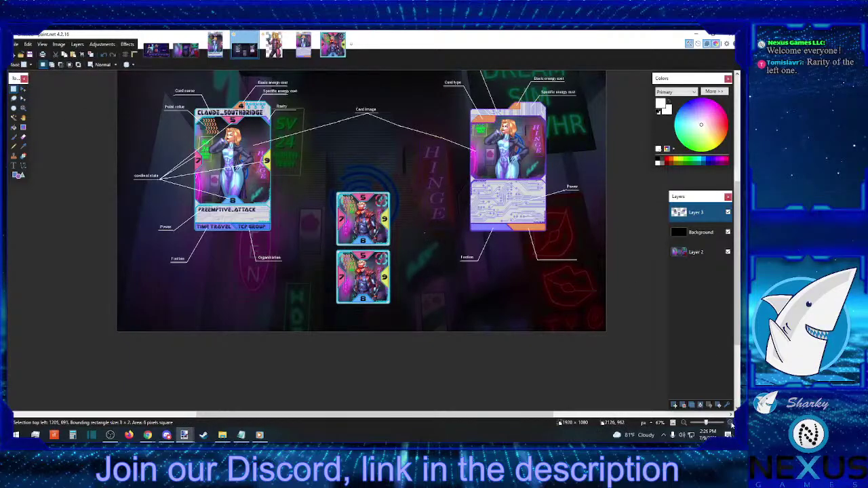
# Examine the two stacked square cards up close and check their placement on the whole canvas
pyautogui.click(730, 424)
pyautogui.scroll(5, 534, 332)
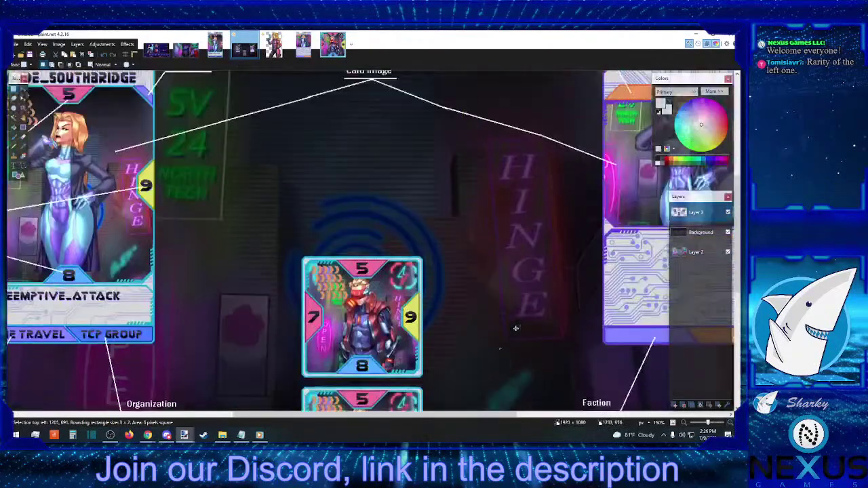
pyautogui.scroll(-4, 516, 319)
pyautogui.scroll(-1, 503, 304)
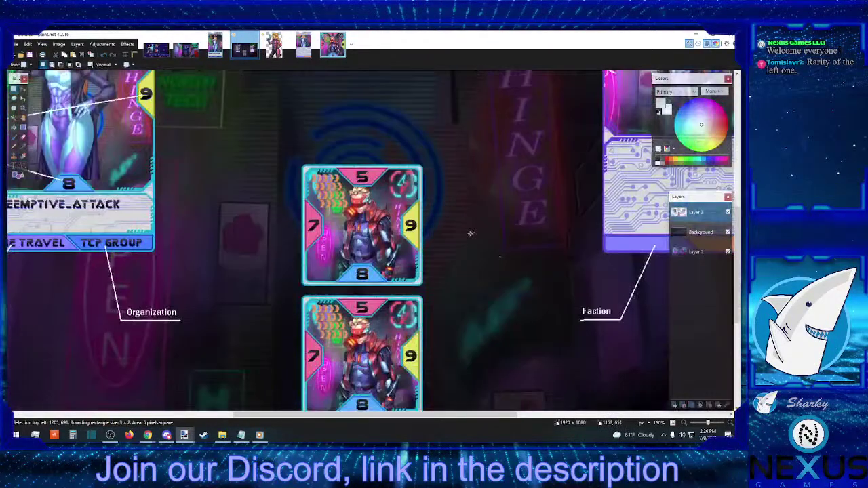
pyautogui.scroll(-1, 475, 178)
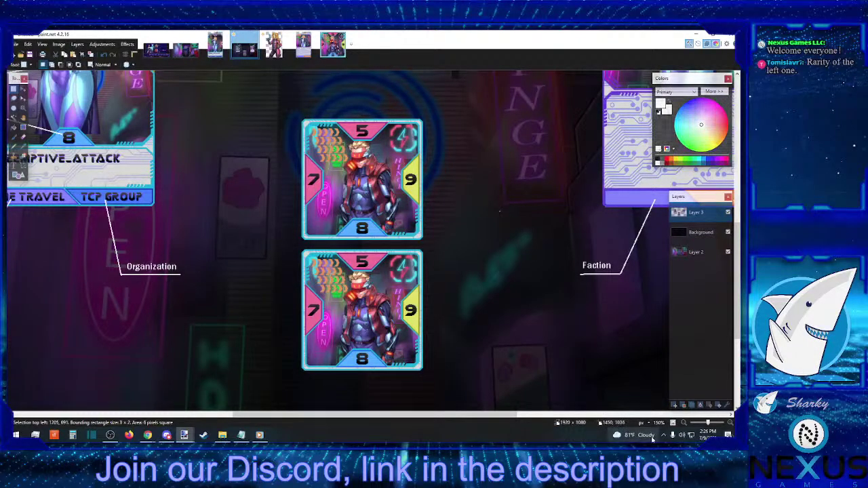
pyautogui.scroll(-2, 508, 397)
pyautogui.scroll(2, 475, 390)
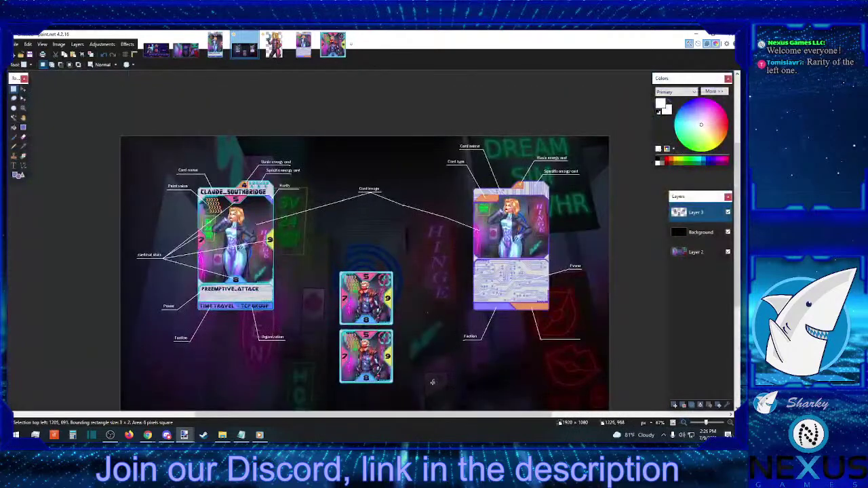
# Set the Text tool's font size to 48 for a heading above the blue-framed card
pyautogui.click(14, 165)
pyautogui.click(203, 151)
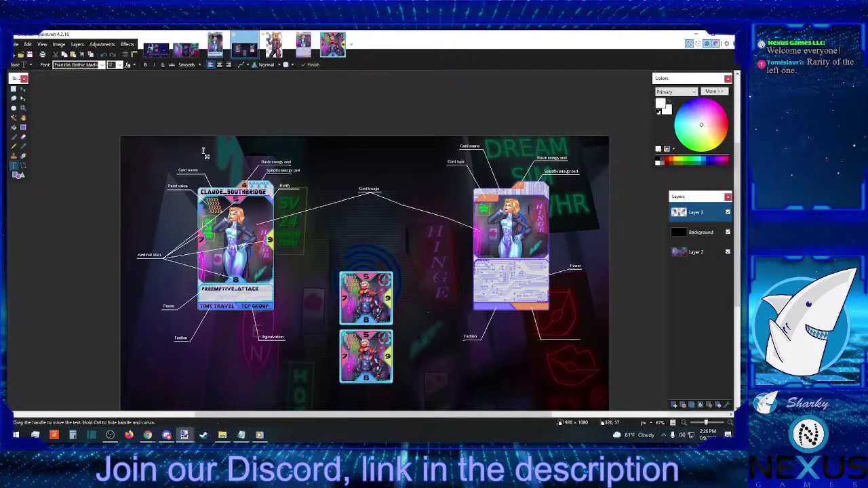
pyautogui.click(120, 65)
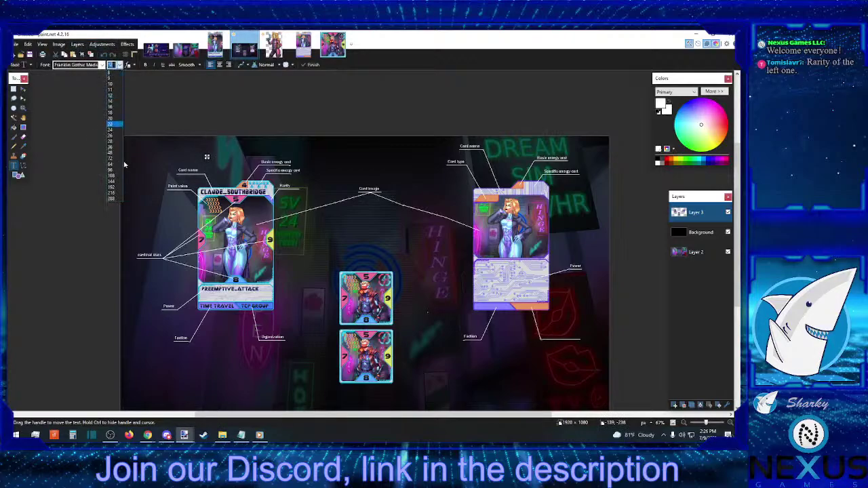
pyautogui.click(113, 161)
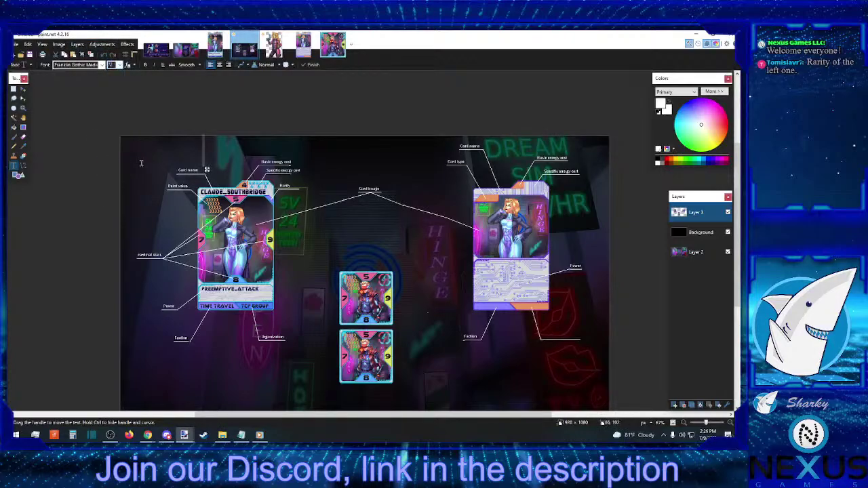
pyautogui.click(120, 64)
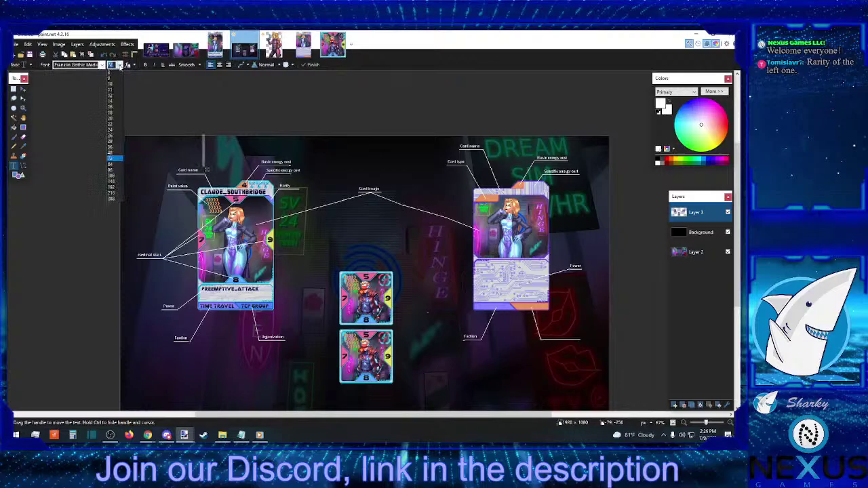
pyautogui.click(112, 152)
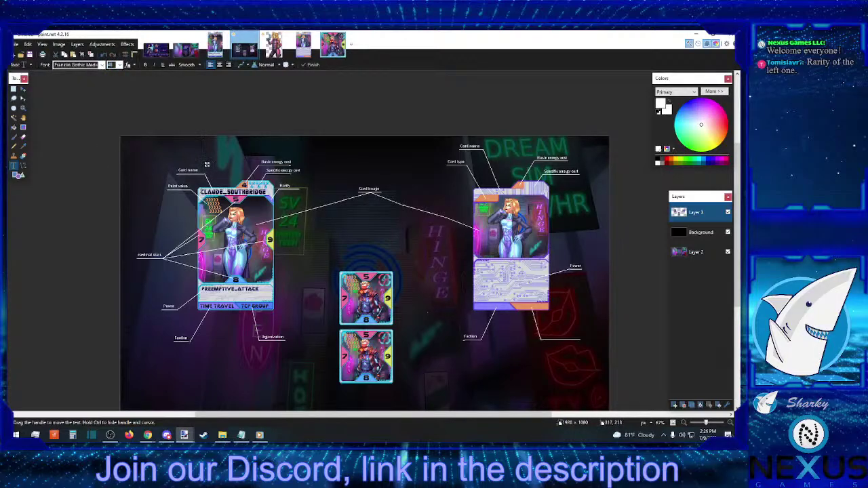
pyautogui.moveTo(206, 164); pyautogui.dragTo(225, 164)
pyautogui.click(13, 89)
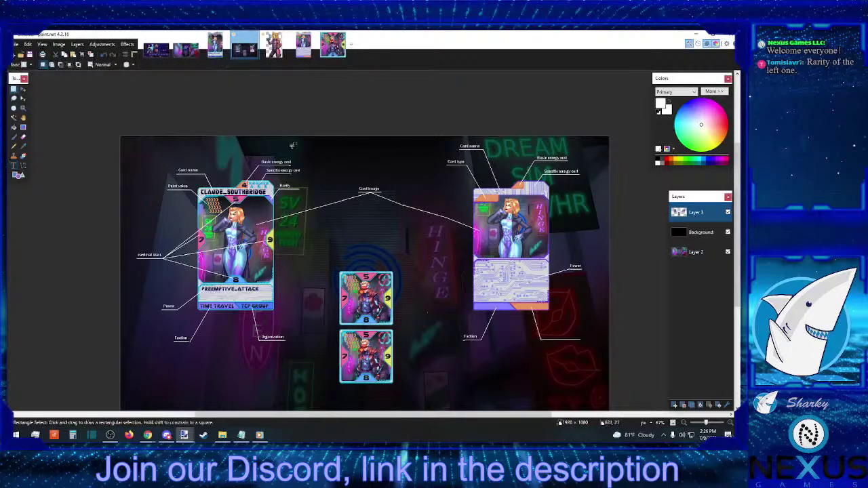
# Add the white heading "Unit card" above the blue-framed card and shift it slightly right to centre it
pyautogui.click(14, 165)
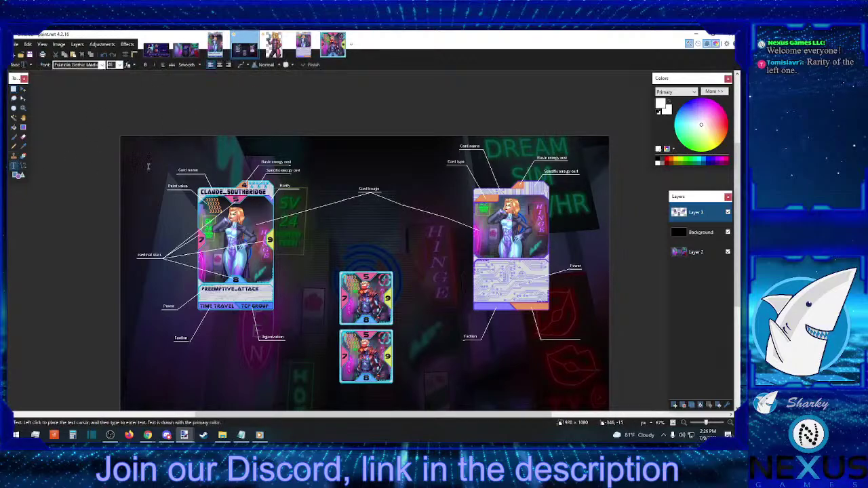
pyautogui.click(191, 150)
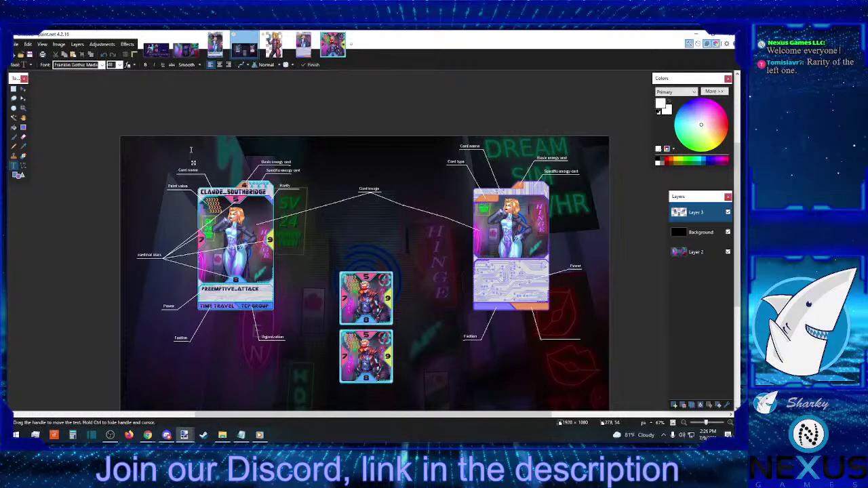
pyautogui.write('Unit card')
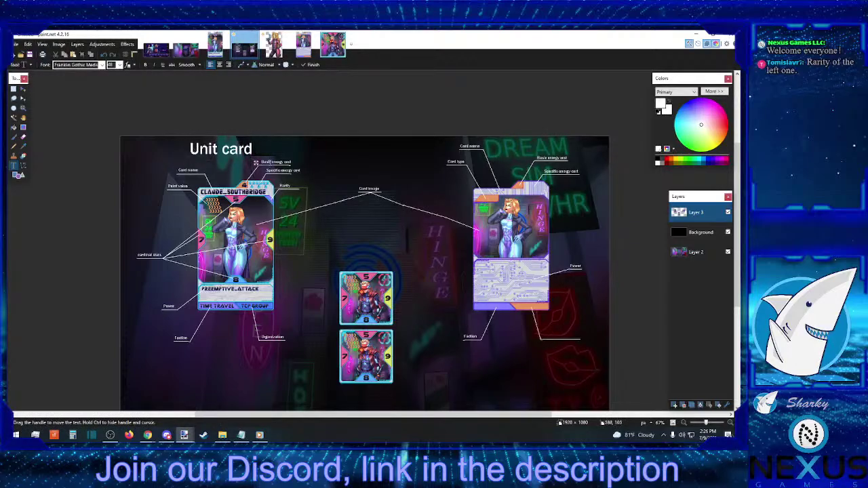
pyautogui.moveTo(256, 162); pyautogui.dragTo(264, 164)
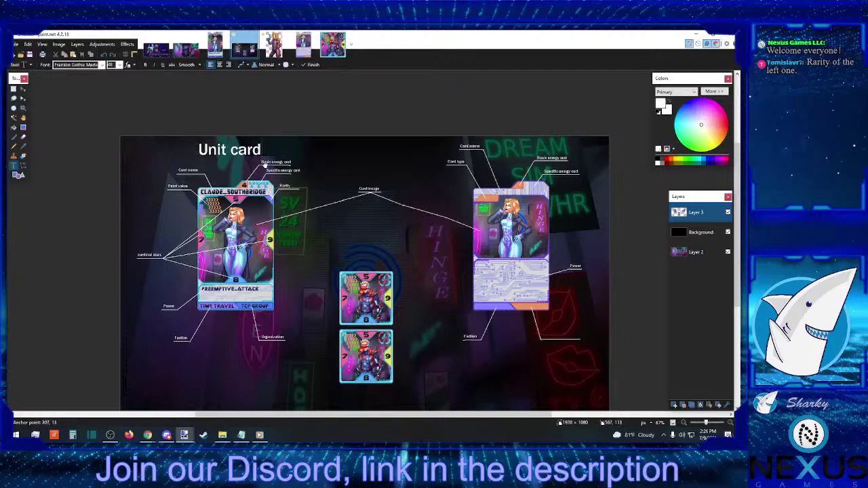
# Add the white heading "Event" above the purple-framed card and finish the text
pyautogui.click(501, 149)
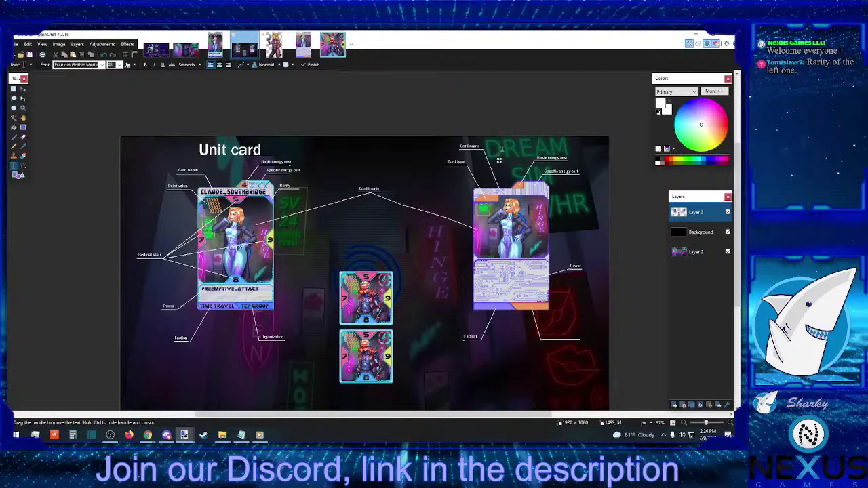
pyautogui.write('Even')
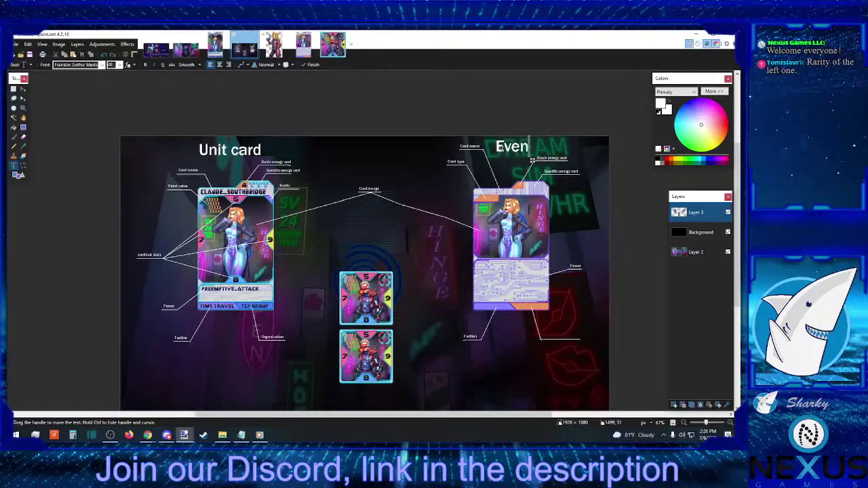
pyautogui.write('t')
pyautogui.click(14, 89)
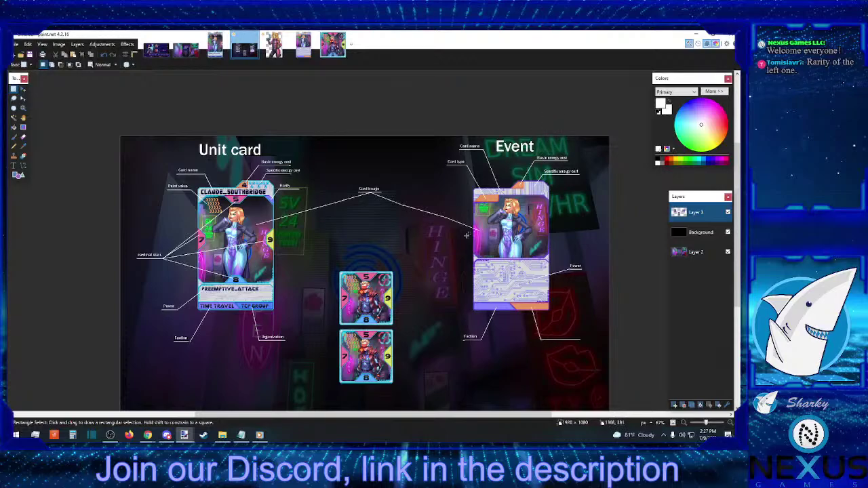
# Enter a white heading reading "Unit card" above the upper of the two stacked square cards
pyautogui.scroll(-3, 424, 237)
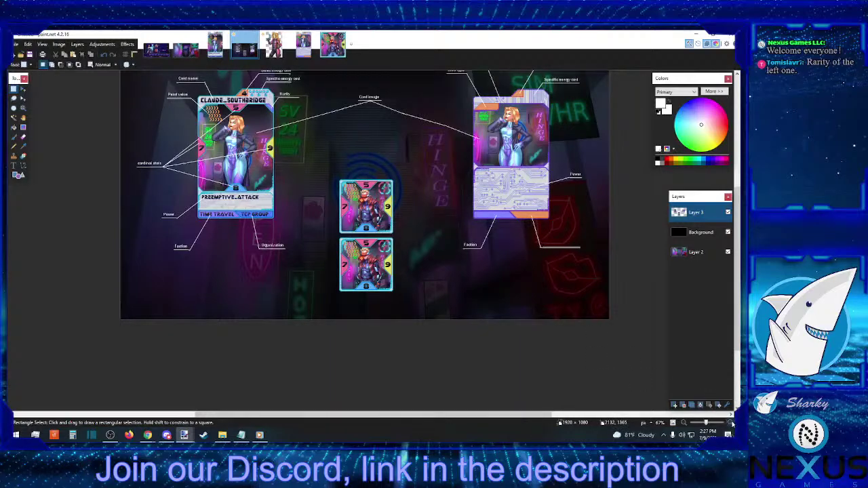
pyautogui.scroll(3, 556, 285)
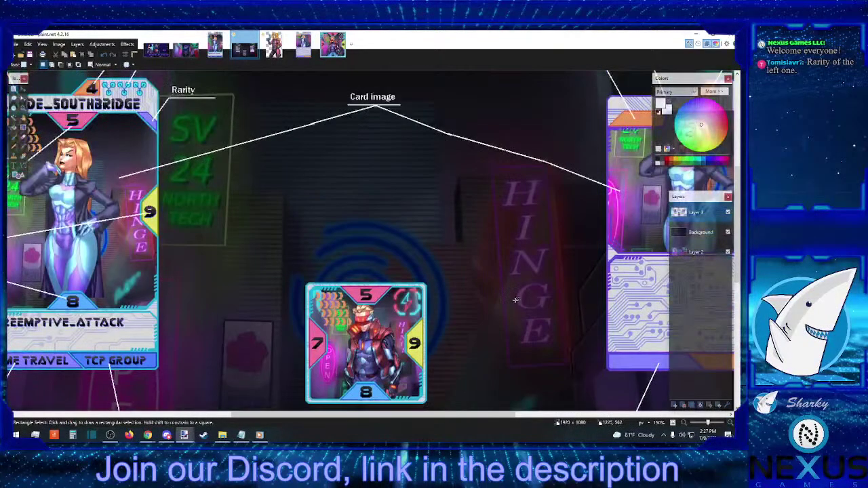
pyautogui.scroll(-1, 515, 300)
pyautogui.scroll(5, 516, 300)
pyautogui.scroll(-5, 514, 299)
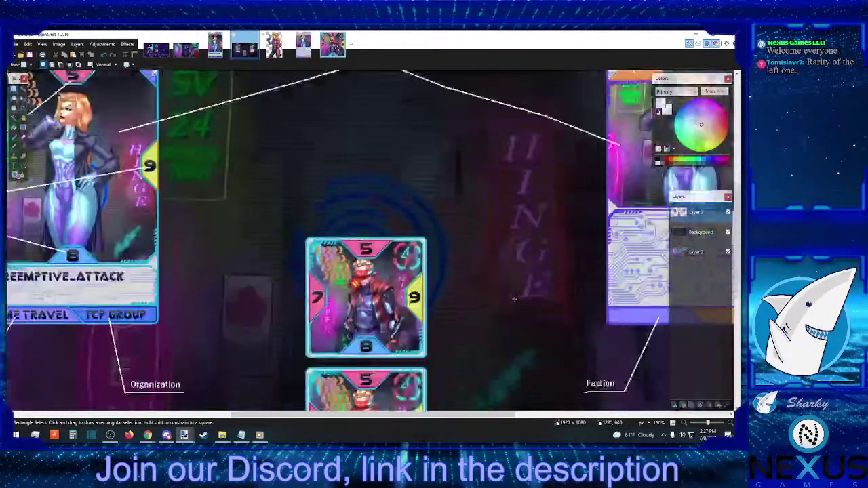
pyautogui.scroll(-2, 514, 300)
pyautogui.scroll(1, 516, 299)
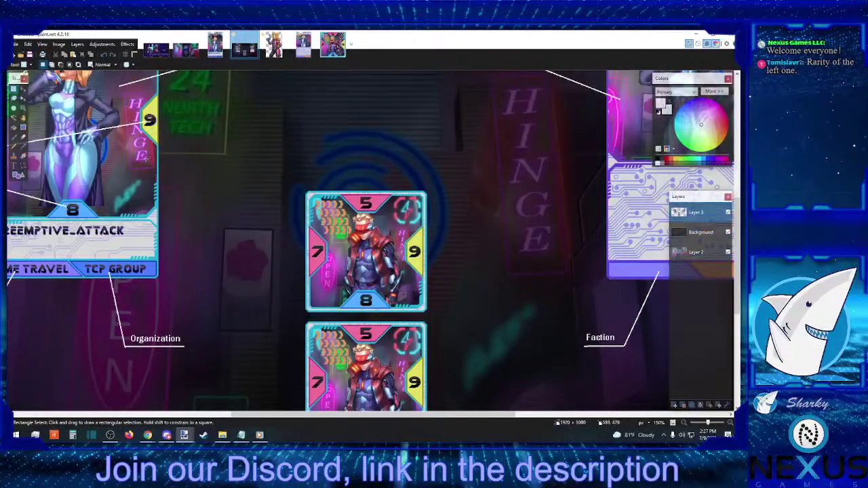
pyautogui.click(19, 172)
pyautogui.scroll(2, 298, 204)
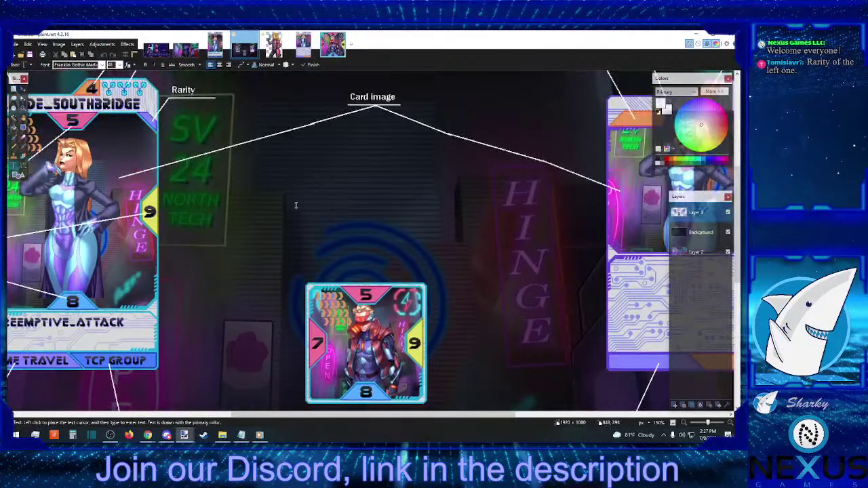
pyautogui.click(295, 205)
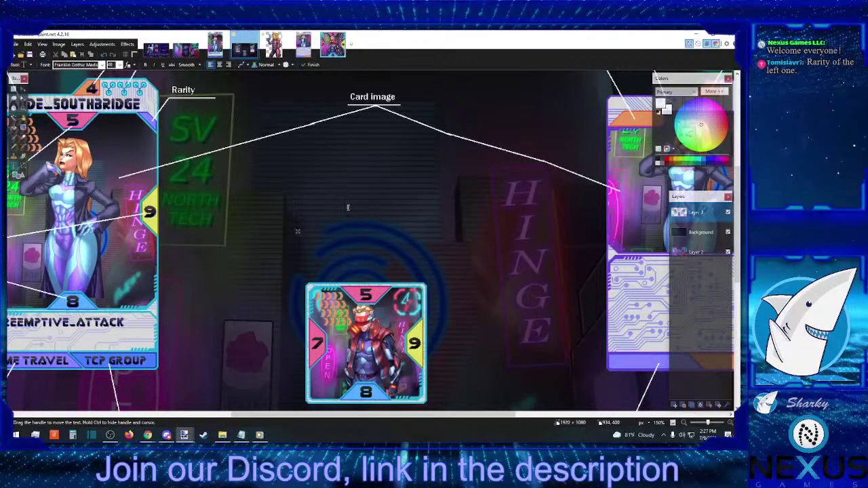
pyautogui.write('Unit')
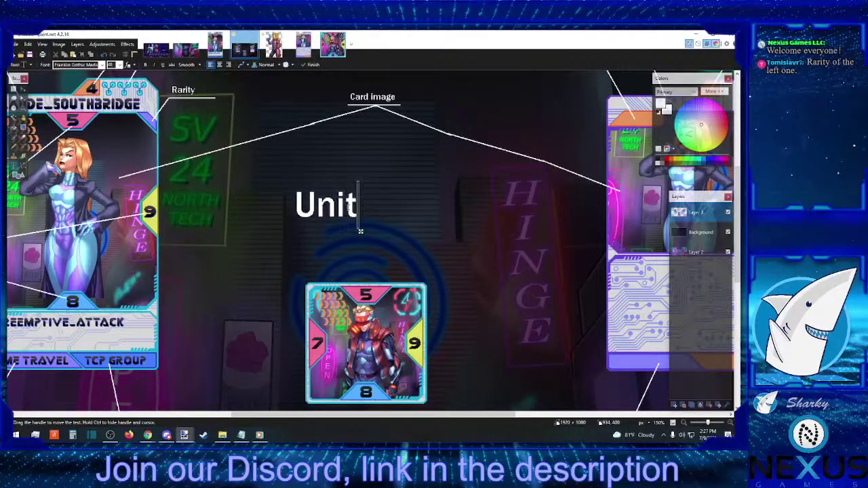
pyautogui.write(' card')
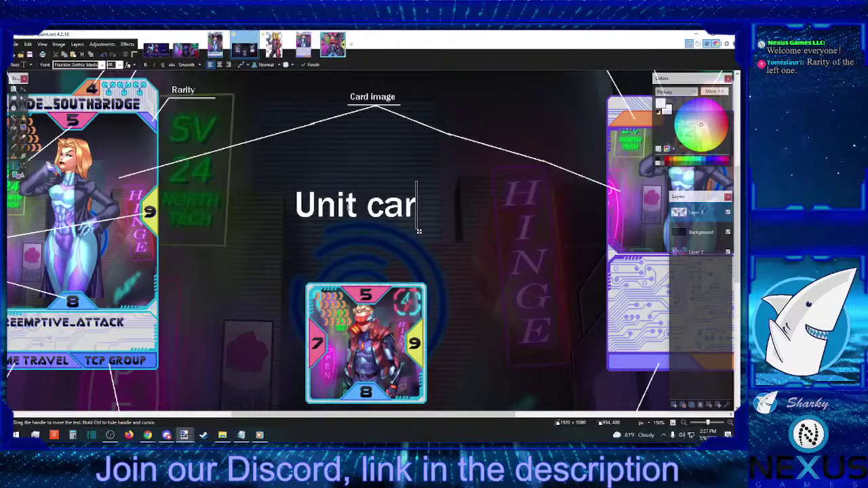
# Reword the heading above the square cards to "Unit field card"
pyautogui.press('BackSpace')
pyautogui.press('BackSpace')
pyautogui.press('BackSpace')
pyautogui.press('BackSpace')
pyautogui.press('BackSpace')
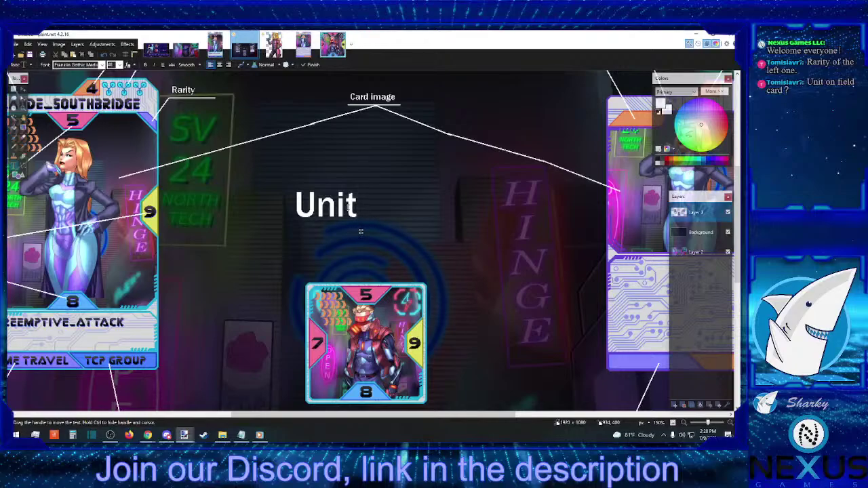
pyautogui.write('fi')
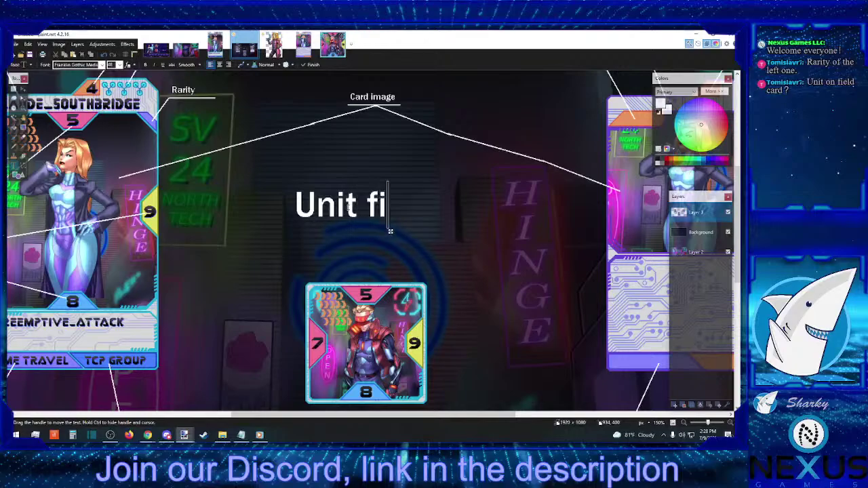
pyautogui.press('BackSpace')
pyautogui.write('ield ')
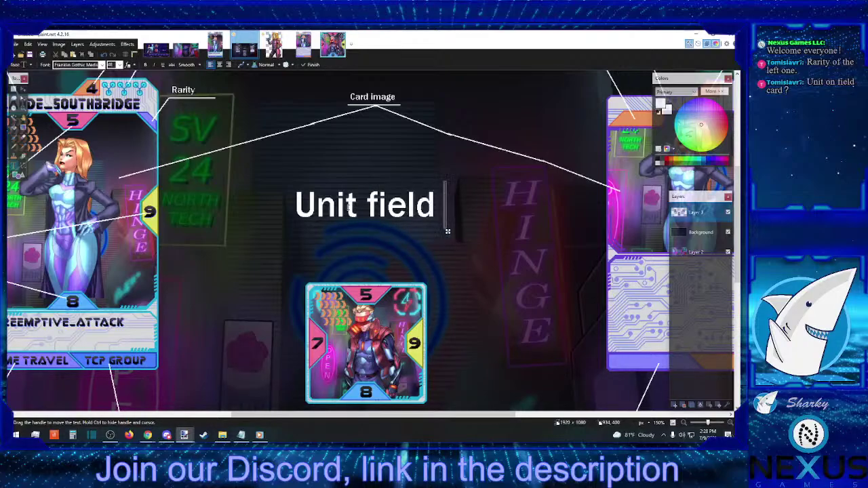
pyautogui.write('card')
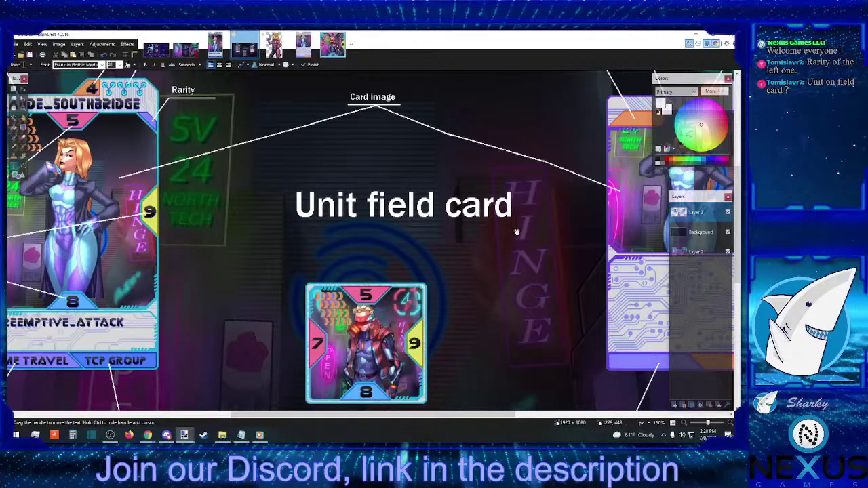
# Shift the "Unit field card" heading left to centre it over the square cards and finish the text
pyautogui.moveTo(515, 226); pyautogui.dragTo(480, 233)
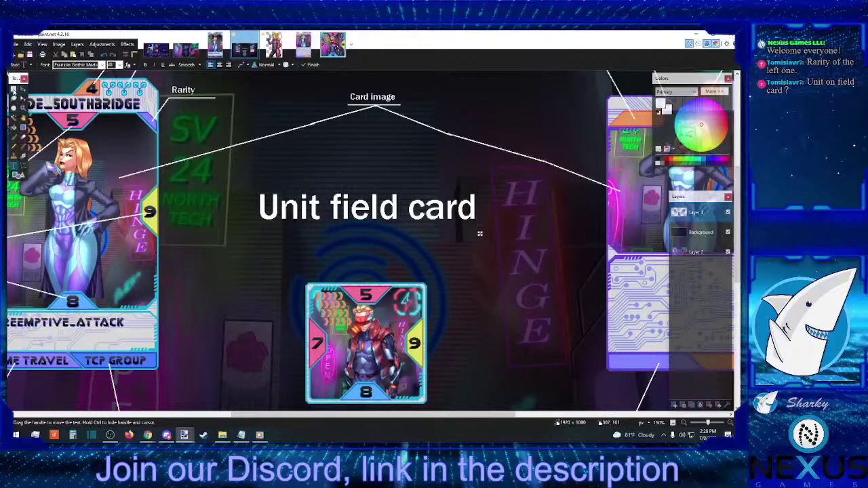
pyautogui.press('s')
pyautogui.scroll(-3, 506, 212)
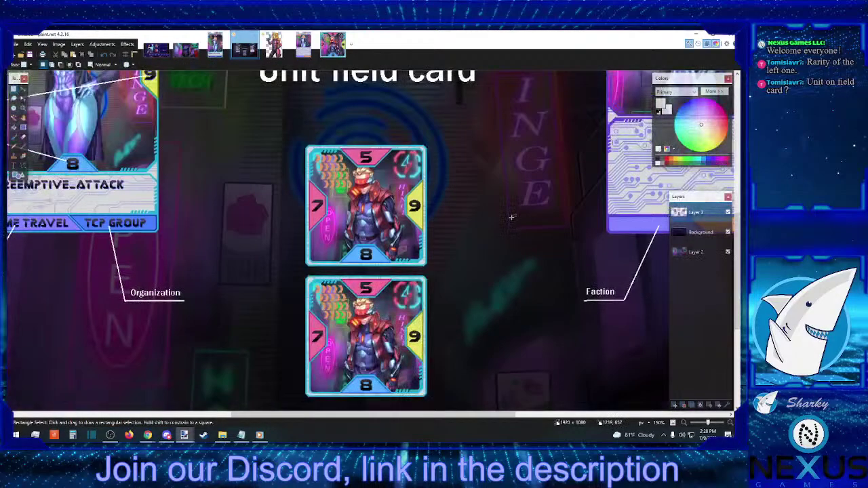
pyautogui.scroll(2, 508, 215)
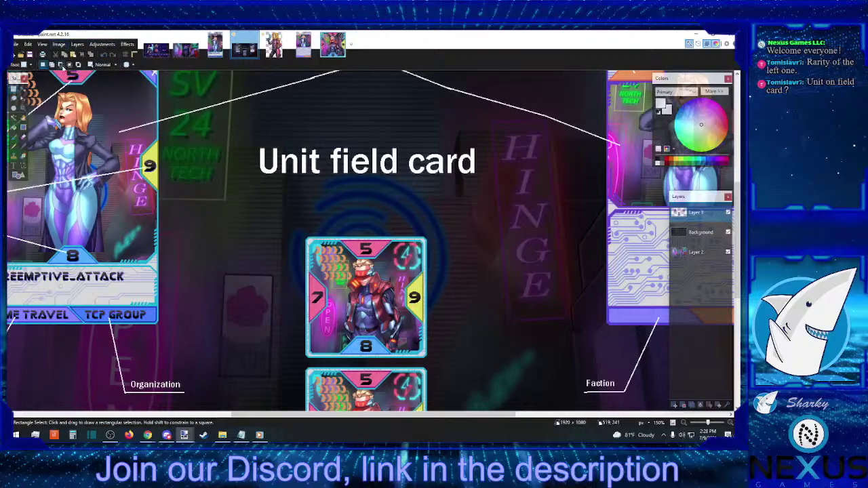
pyautogui.click(13, 165)
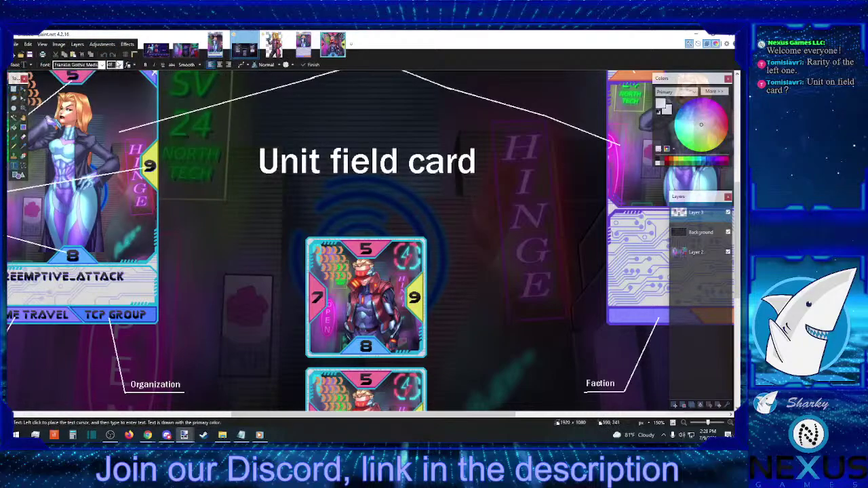
pyautogui.click(119, 65)
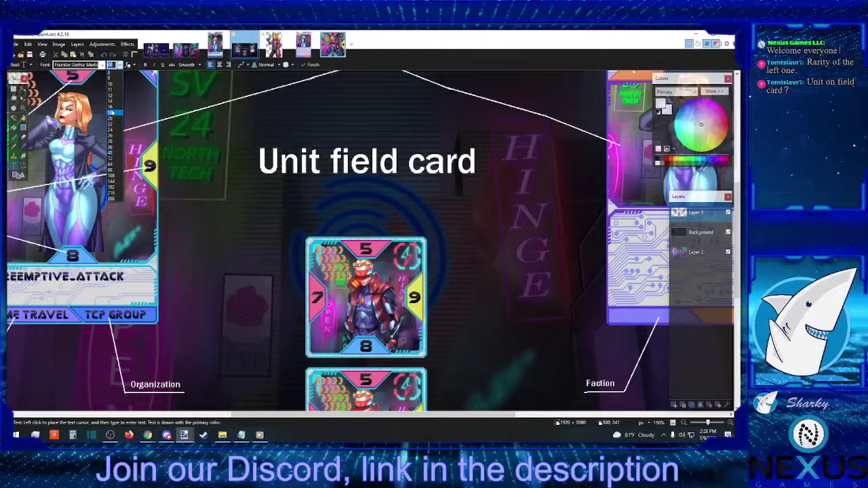
pyautogui.click(113, 93)
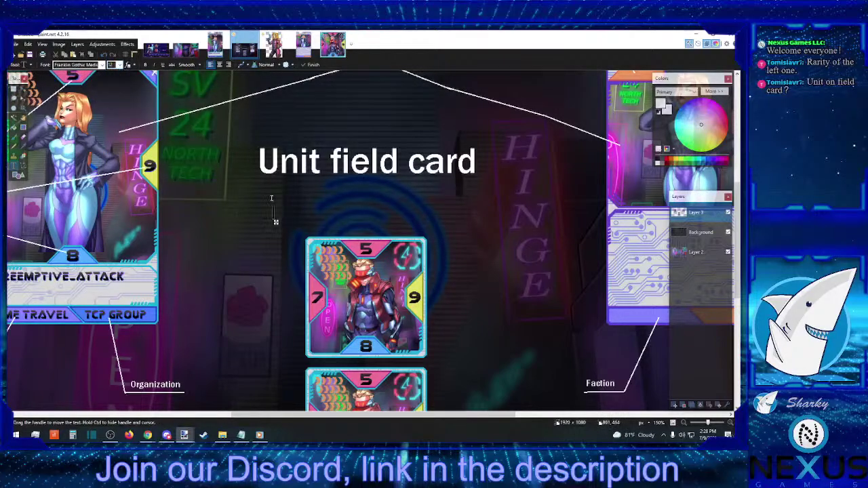
pyautogui.scroll(-2, 203, 171)
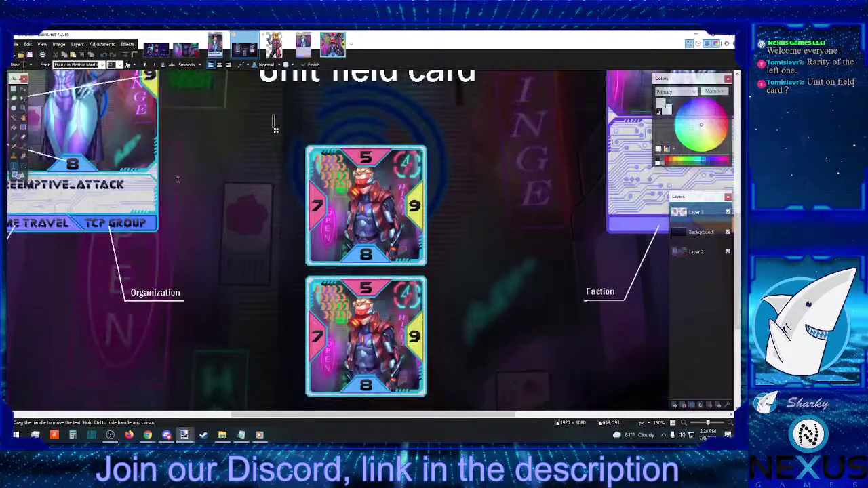
pyautogui.click(15, 90)
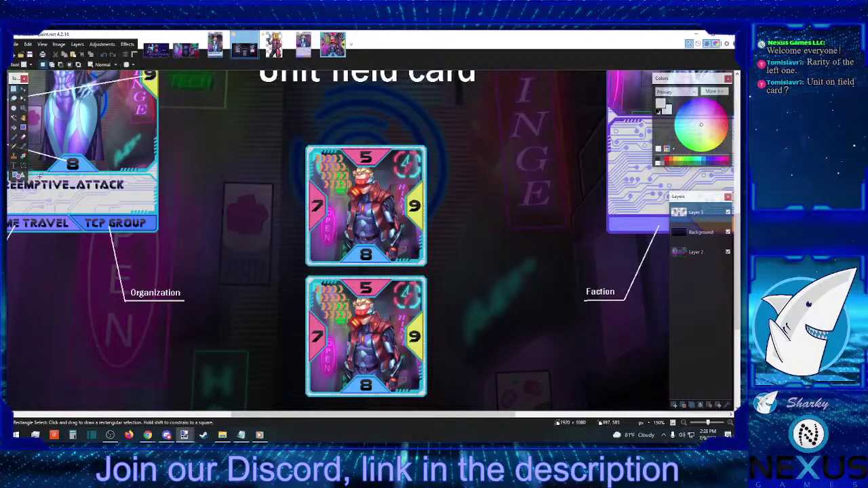
# Draw a white outlined rectangle enclosing the upper square card's bottom 8 and the lower card's top 5
pyautogui.click(18, 175)
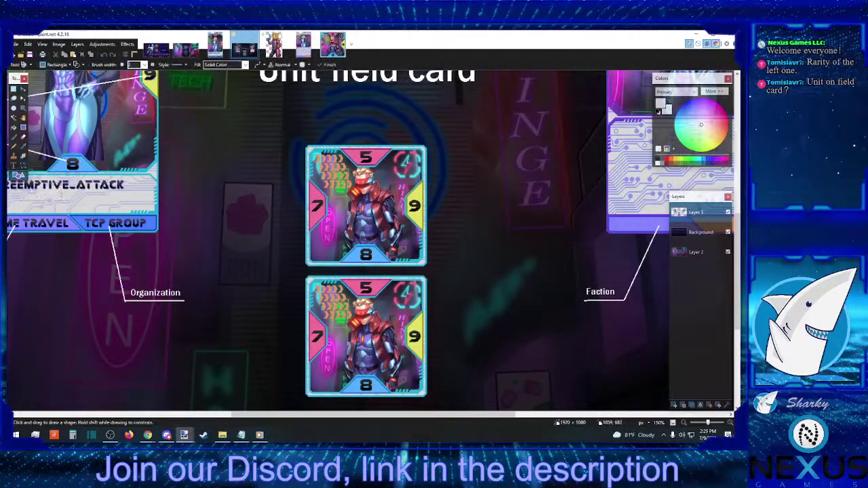
pyautogui.scroll(-2, 457, 225)
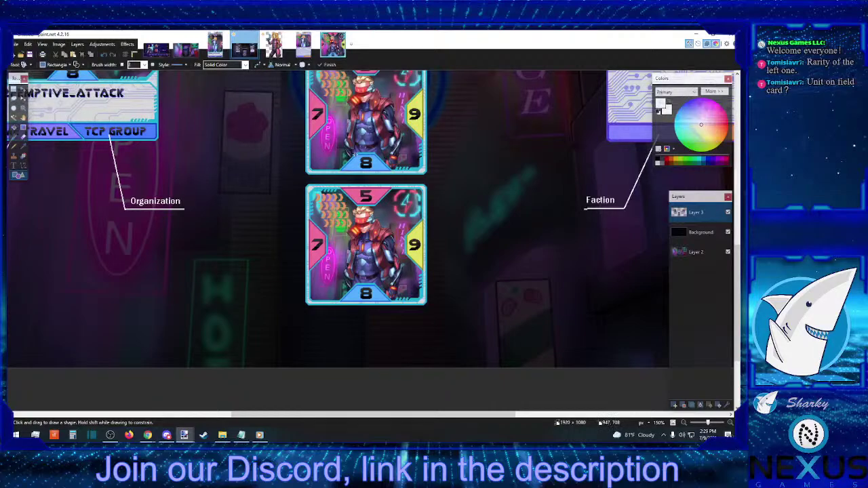
pyautogui.moveTo(355, 152); pyautogui.dragTo(375, 203)
pyautogui.scroll(3, 426, 196)
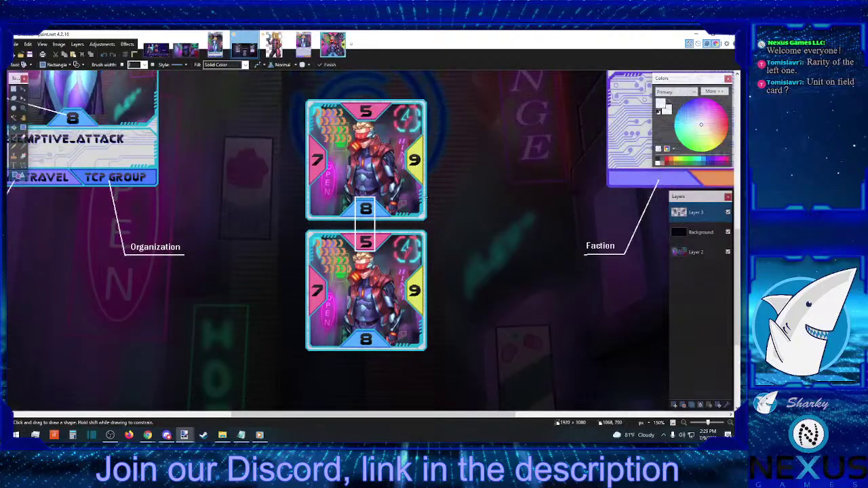
# Outline the lower square card's 9 (about 80 × 38 px), 7 (about 71 × 33 px) and 8 (about 27 × 57 px) with white rectangles extending beyond its edges
pyautogui.scroll(-2, 427, 199)
pyautogui.scroll(-2, 424, 277)
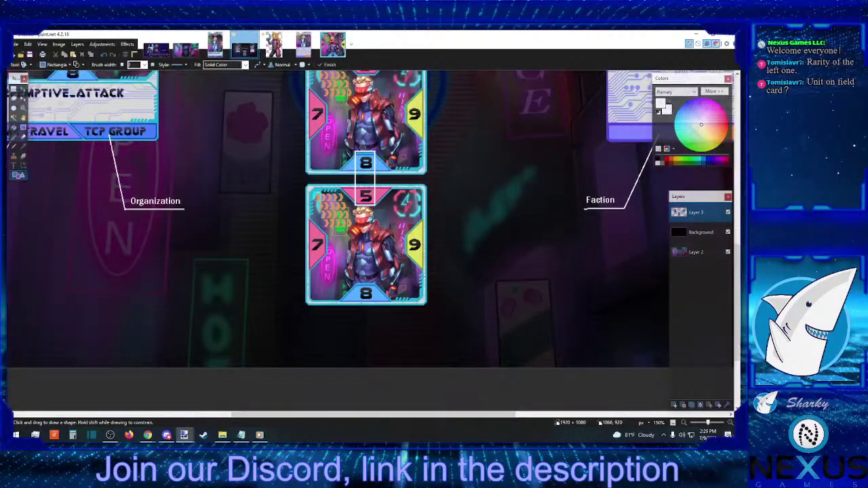
pyautogui.scroll(2, 419, 278)
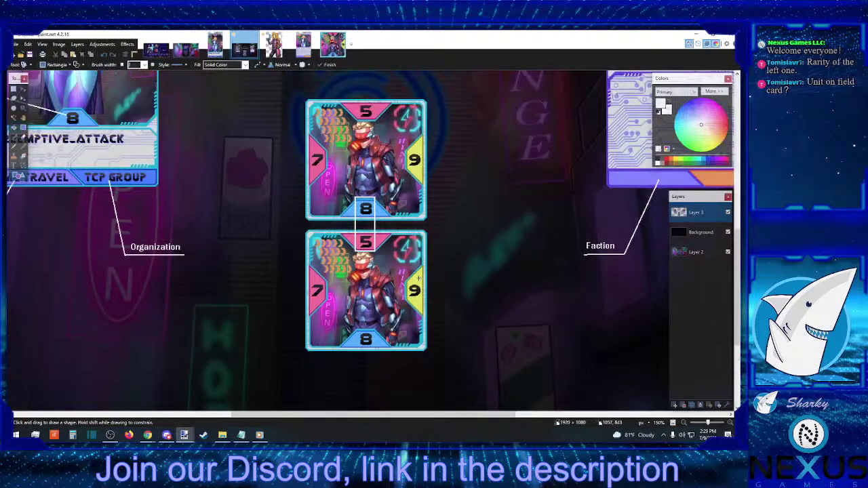
pyautogui.scroll(-2, 413, 274)
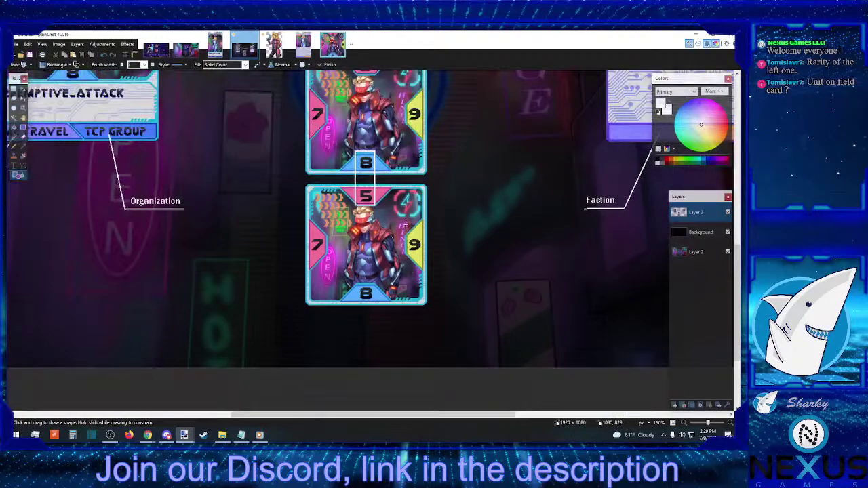
pyautogui.moveTo(406, 234); pyautogui.dragTo(452, 255)
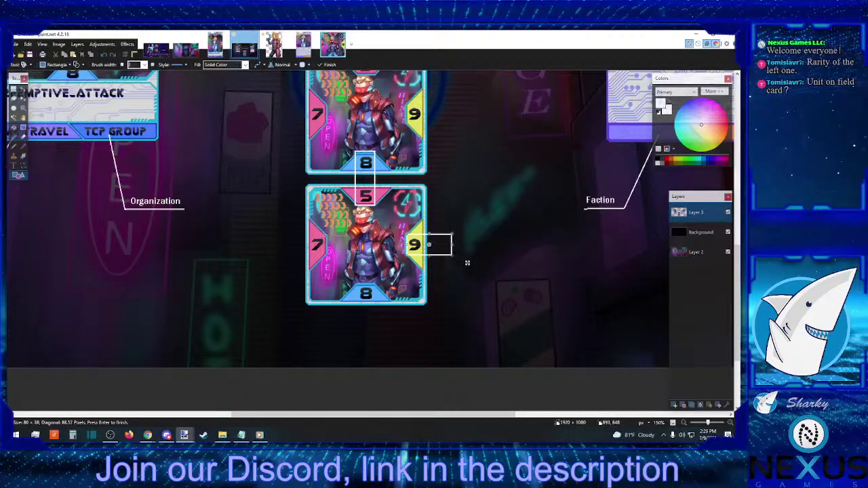
pyautogui.moveTo(325, 234); pyautogui.dragTo(284, 253)
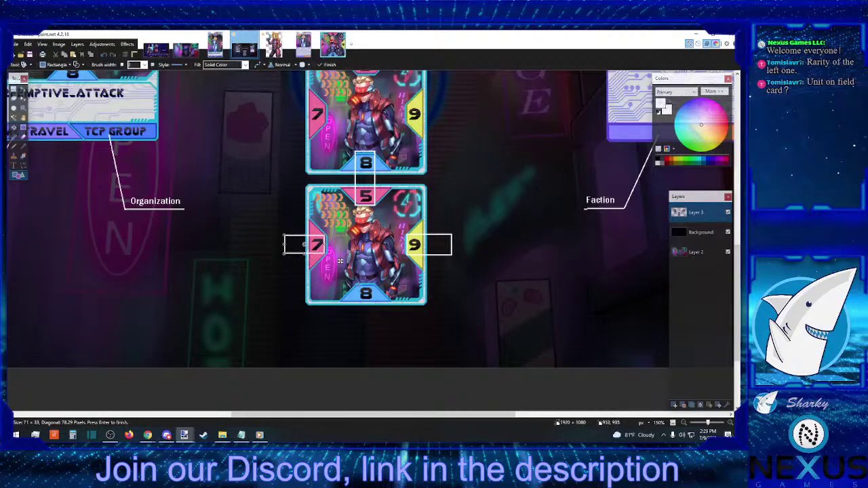
pyautogui.moveTo(358, 283); pyautogui.dragTo(373, 317)
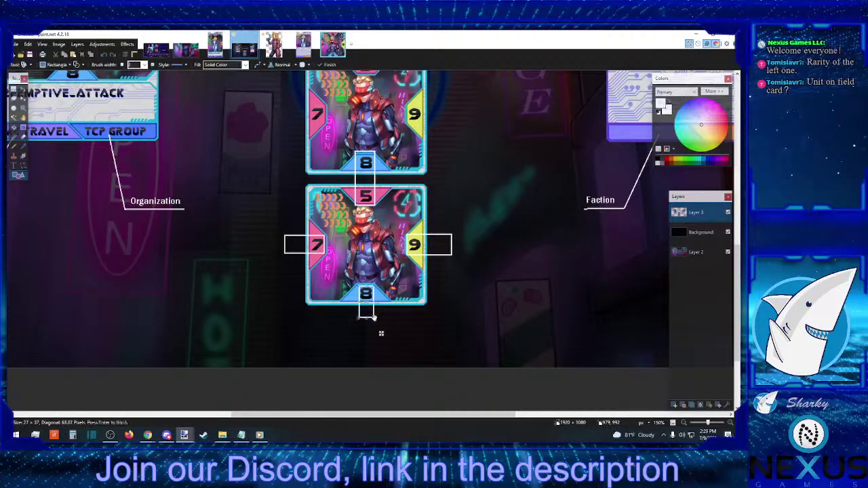
pyautogui.click(488, 294)
pyautogui.scroll(3, 488, 294)
pyautogui.scroll(-3, 488, 294)
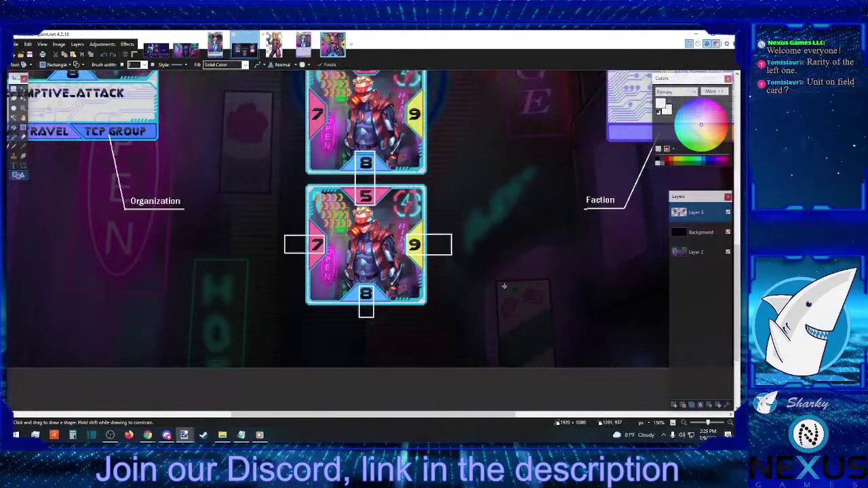
pyautogui.click(684, 423)
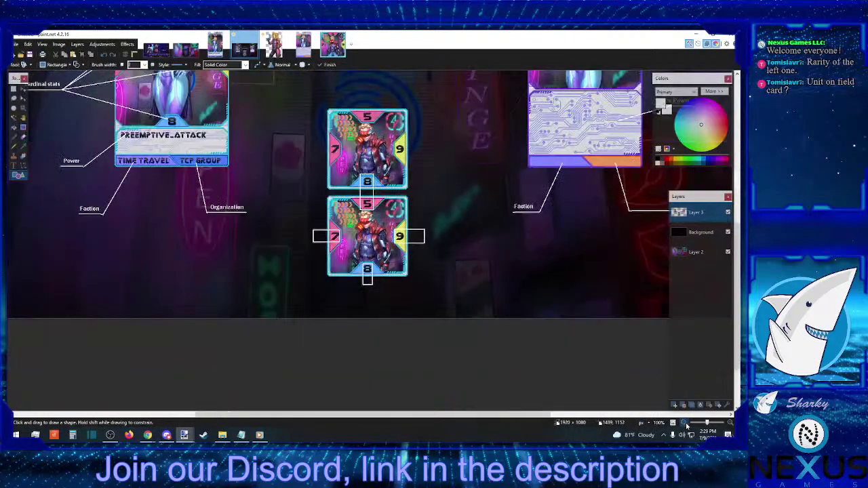
pyautogui.click(684, 423)
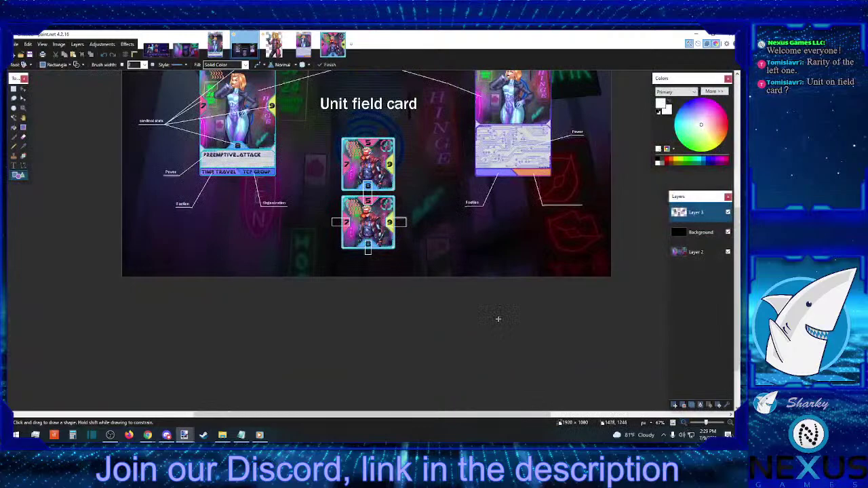
pyautogui.click(731, 423)
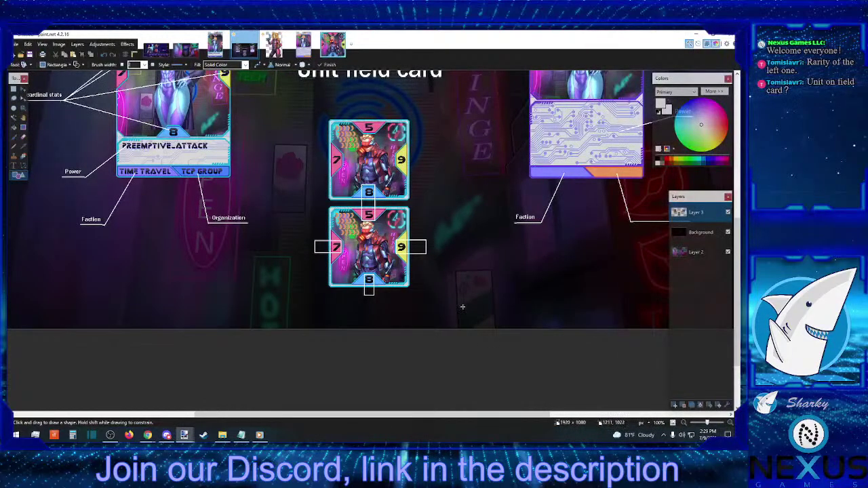
pyautogui.scroll(-2, 463, 307)
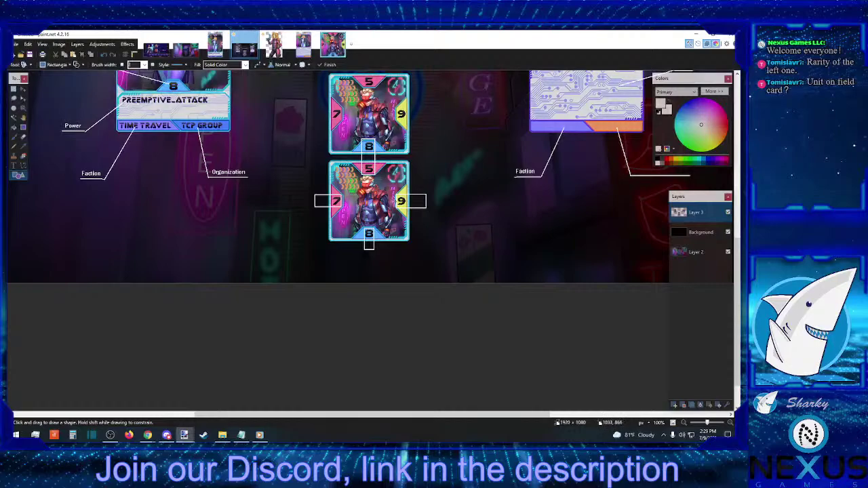
pyautogui.moveTo(397, 202); pyautogui.dragTo(345, 218)
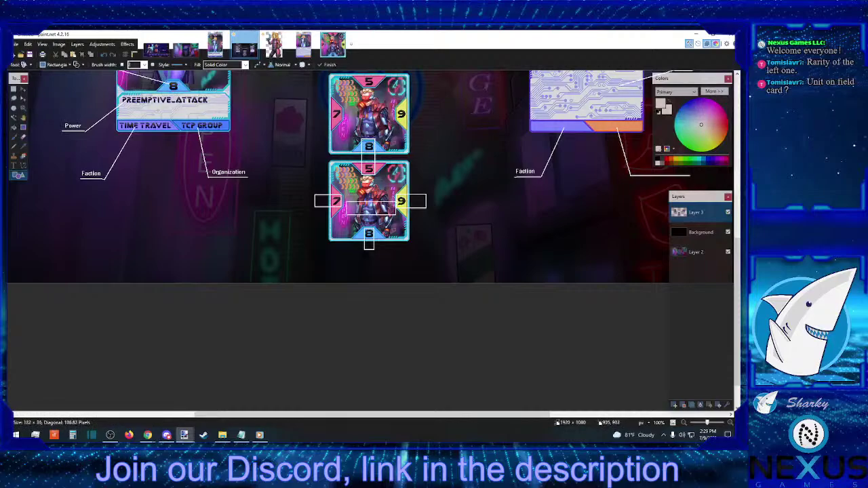
pyautogui.press('Return')
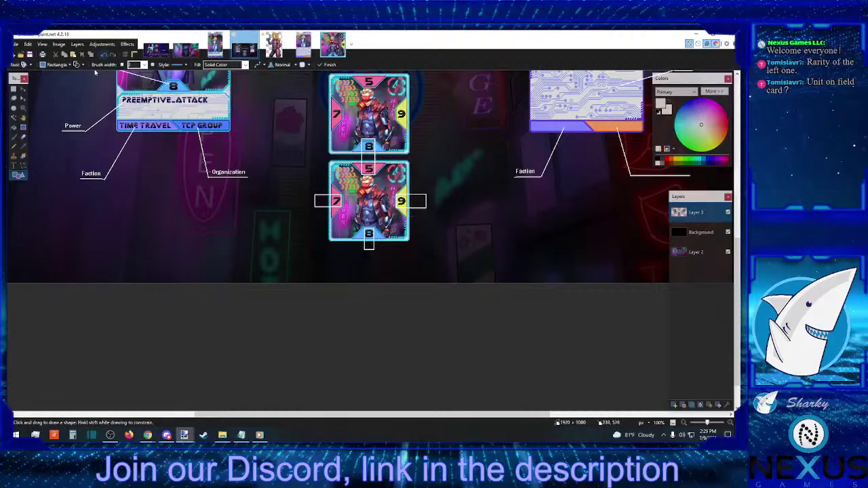
# Draw a straight white callout line about 323 px long from the lower square card's 9, running left beyond the card and slightly downward
pyautogui.click(23, 165)
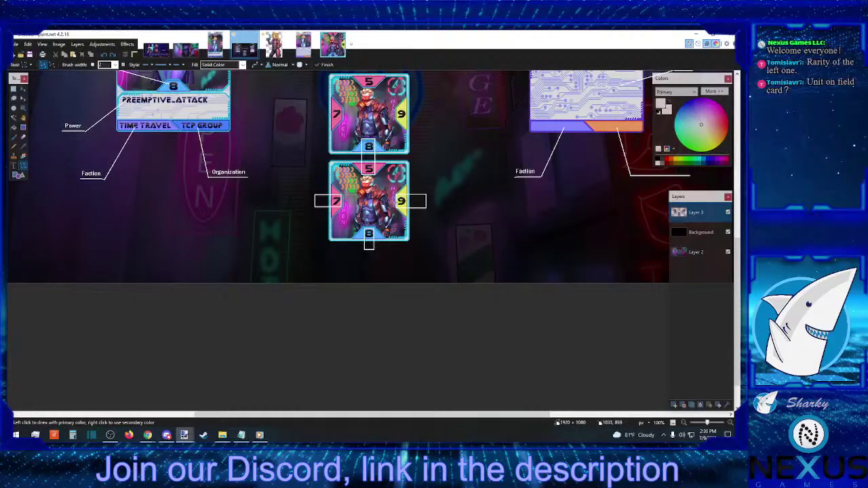
pyautogui.moveTo(404, 201); pyautogui.dragTo(275, 224)
pyautogui.moveTo(314, 200); pyautogui.dragTo(273, 224)
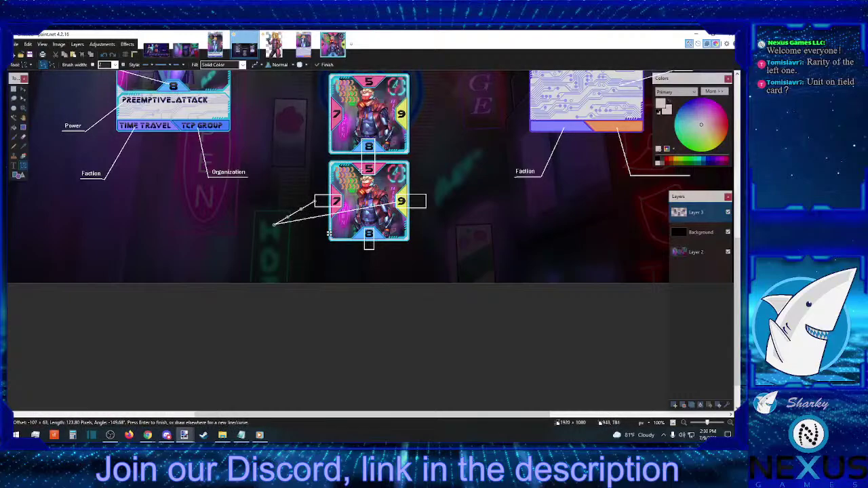
pyautogui.moveTo(359, 169); pyautogui.dragTo(273, 224)
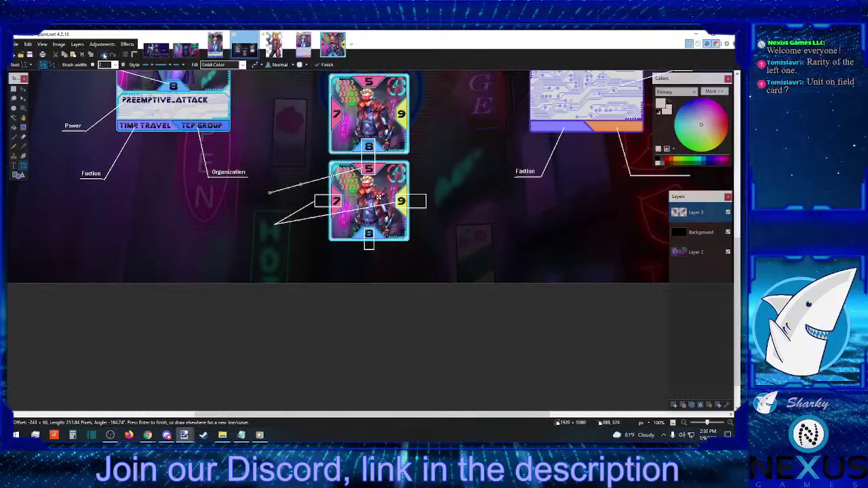
pyautogui.click(104, 55)
pyautogui.click(104, 55)
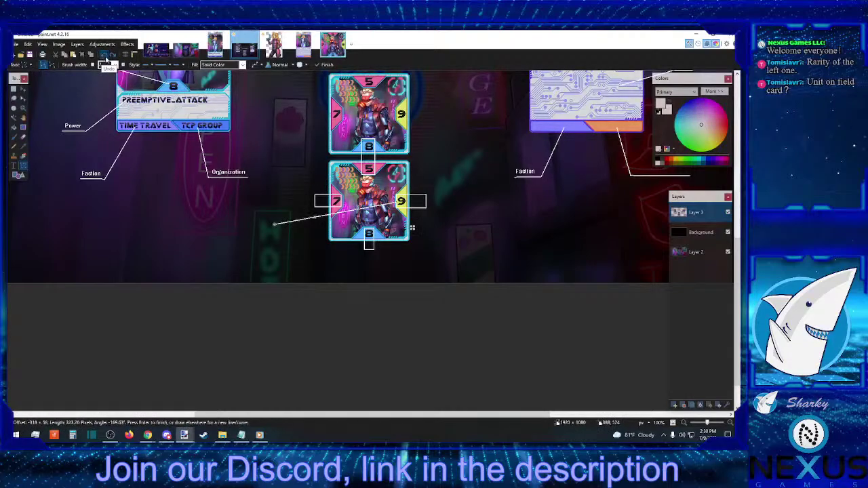
# Lengthen the 9's callout line to about 414 px, then join the lower card's 5, 7 and 8 to its end and add a horizontal label line
pyautogui.moveTo(275, 224); pyautogui.dragTo(241, 232)
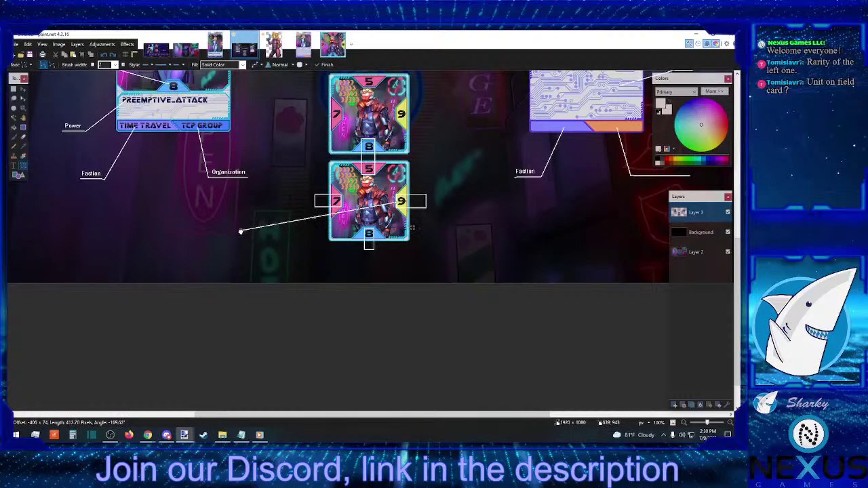
pyautogui.press('Return')
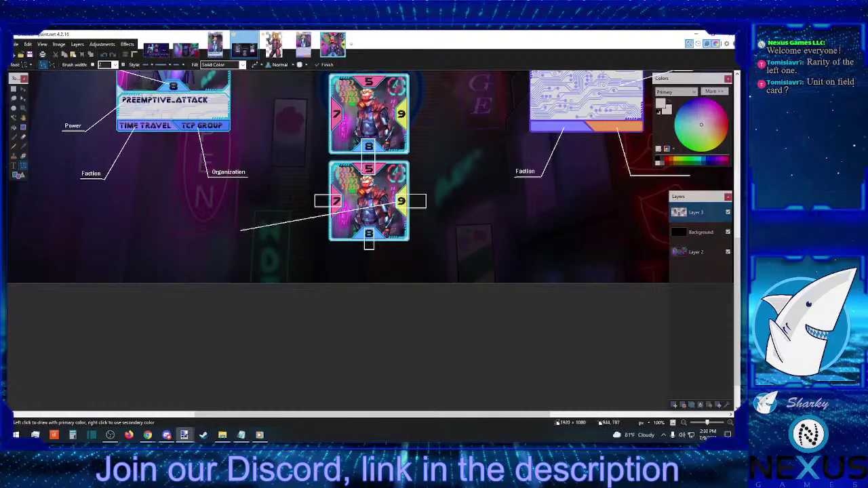
pyautogui.moveTo(363, 165); pyautogui.dragTo(239, 230)
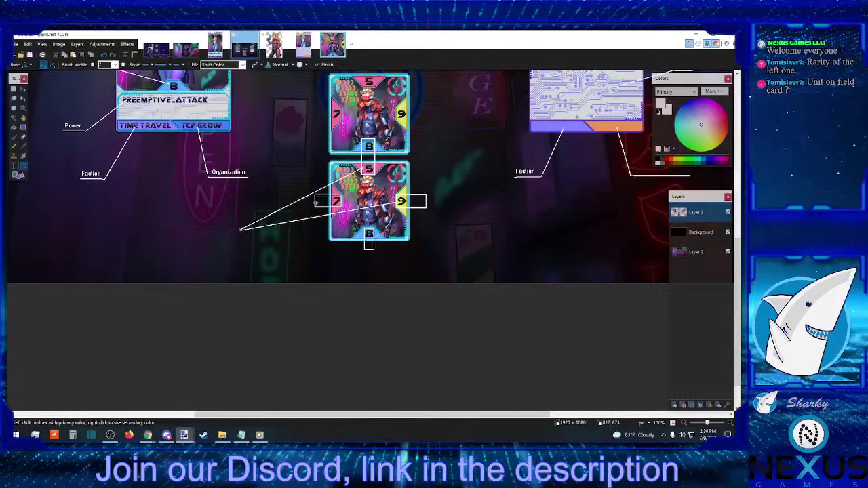
pyautogui.moveTo(314, 201)
pyautogui.mouseDown()
pyautogui.moveTo(274, 224)
pyautogui.moveTo(242, 229)
pyautogui.mouseUp()
pyautogui.moveTo(367, 233); pyautogui.dragTo(191, 230)
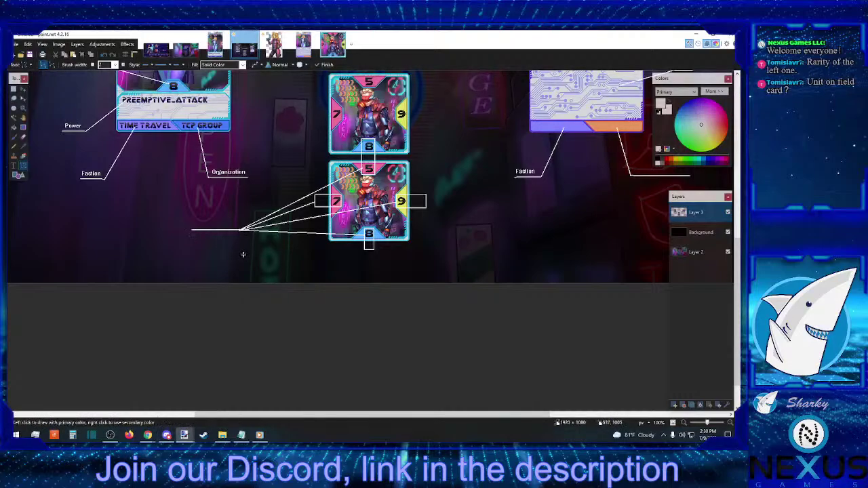
# Add the label "Combat oritation" just above the horizontal line where the lower square card's four stat callouts meet
pyautogui.click(13, 165)
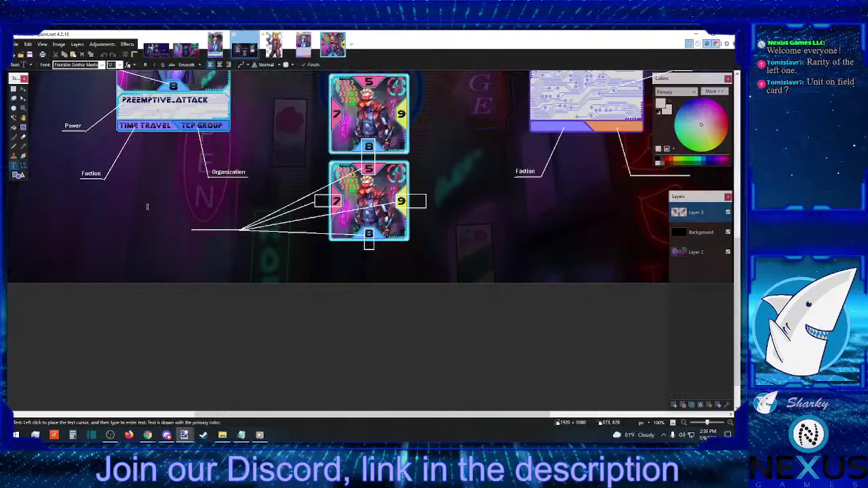
pyautogui.click(187, 222)
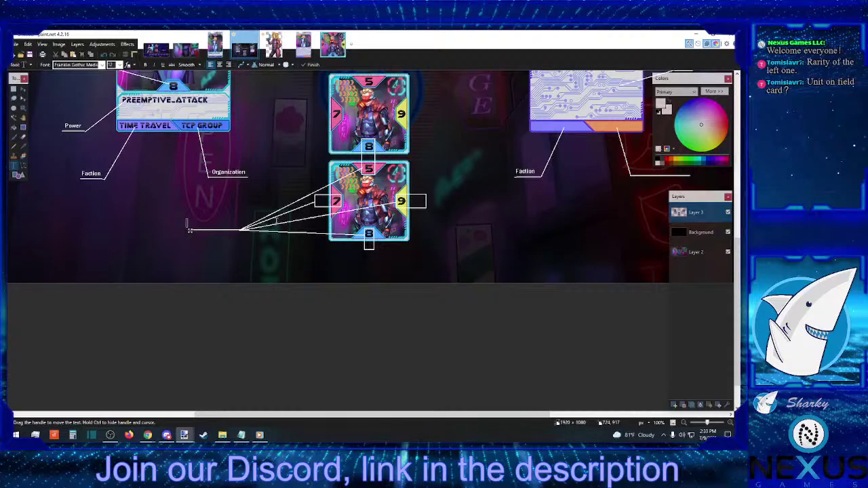
pyautogui.write('mbat')
pyautogui.write(' en')
pyautogui.write('tio')
pyautogui.write('ntation')
pyautogui.moveTo(234, 232); pyautogui.dragTo(240, 232)
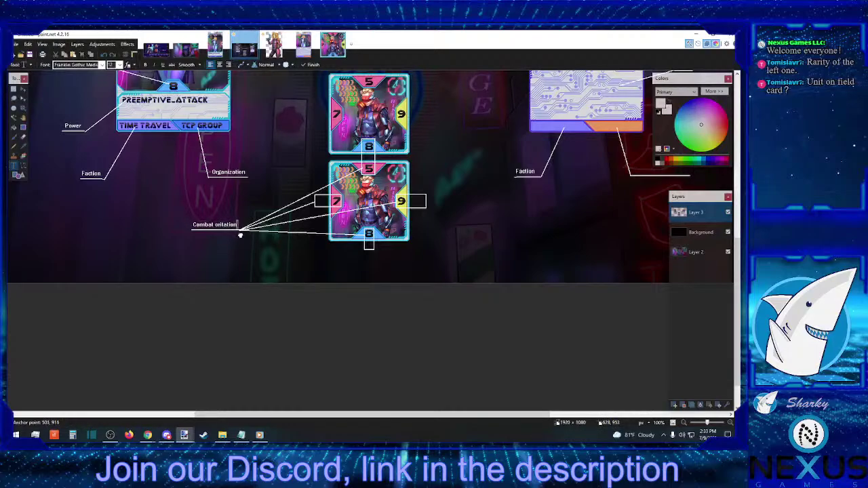
pyautogui.click(13, 89)
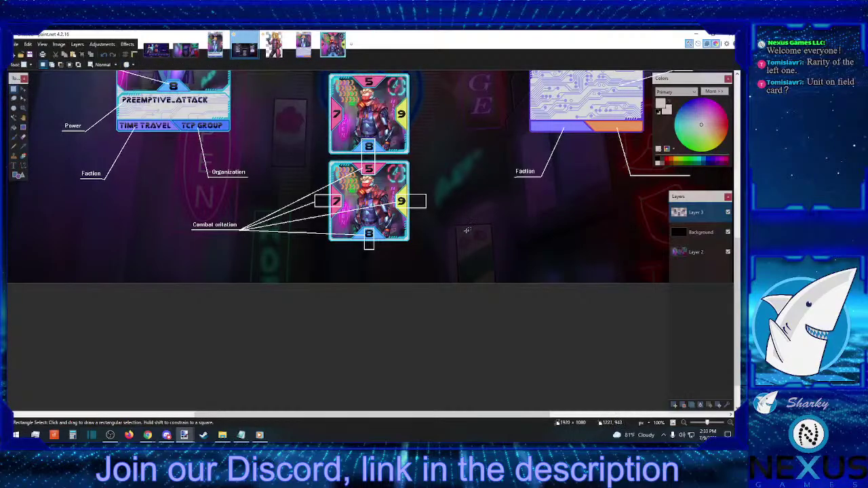
# Draw a callout line from the upper square card's top-right icon, ending in a horizontal segment, and label it "Power icon"
pyautogui.scroll(2, 464, 231)
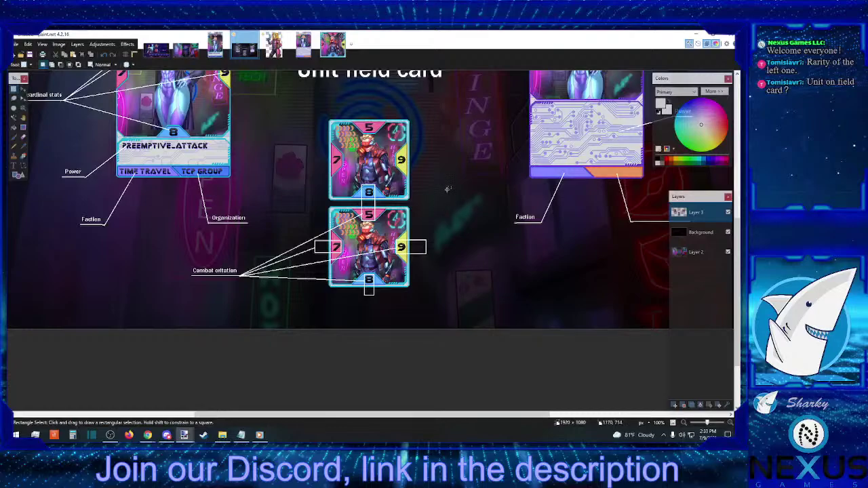
pyautogui.scroll(2, 444, 200)
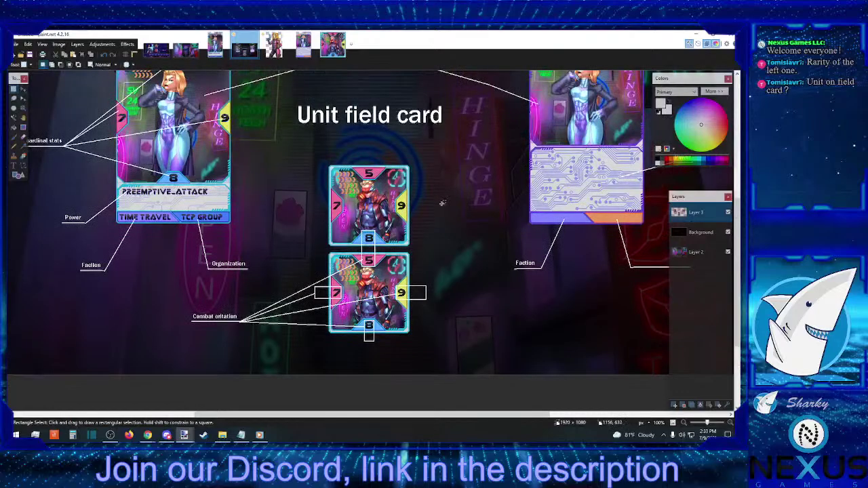
pyautogui.click(23, 165)
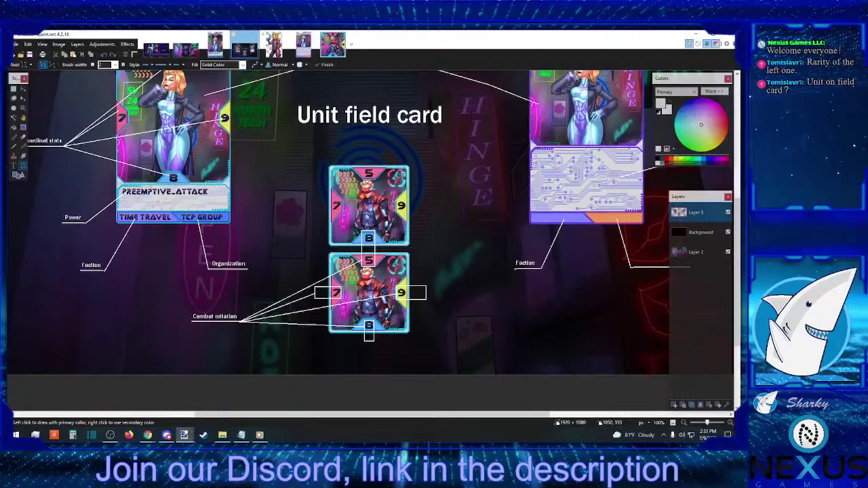
pyautogui.moveTo(399, 178)
pyautogui.mouseDown()
pyautogui.moveTo(419, 150)
pyautogui.moveTo(455, 152)
pyautogui.mouseUp()
pyautogui.press('Return')
pyautogui.click(14, 165)
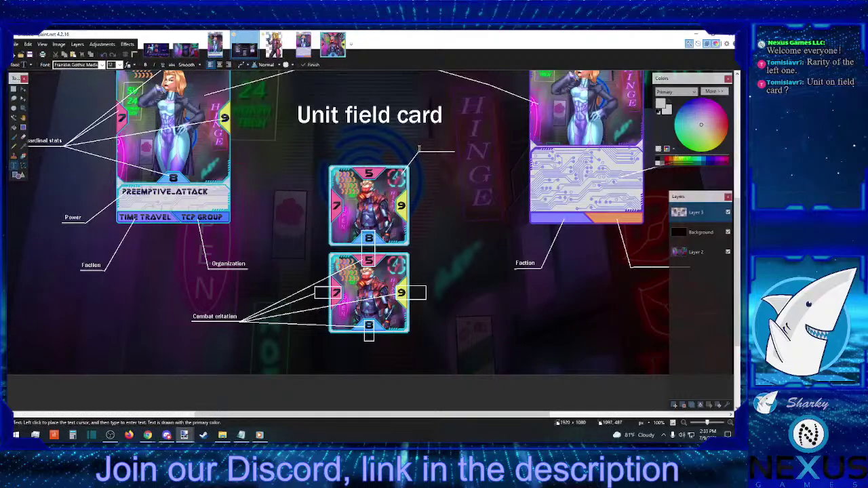
pyautogui.click(419, 148)
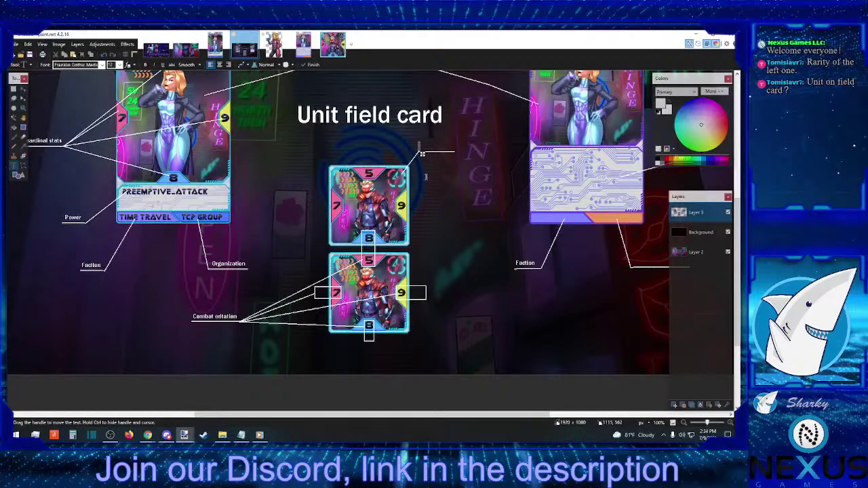
pyautogui.write('Power icon')
pyautogui.click(23, 165)
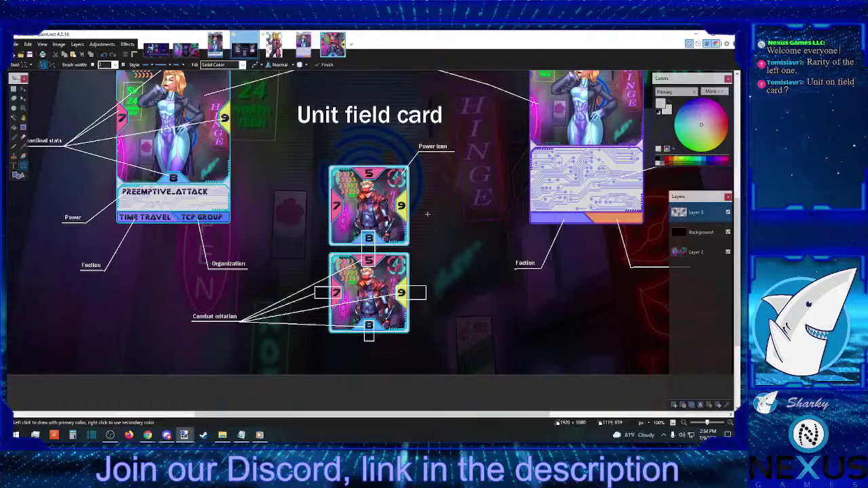
pyautogui.scroll(-2, 427, 214)
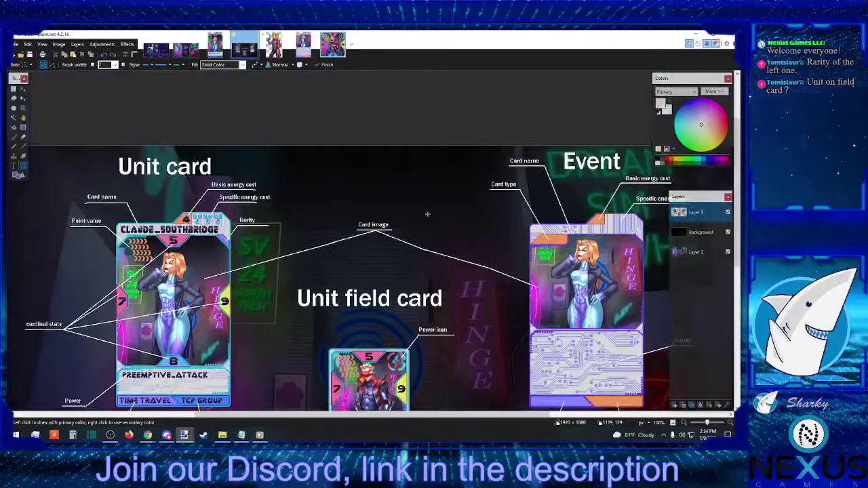
pyautogui.scroll(2, 427, 214)
pyautogui.scroll(-2, 428, 214)
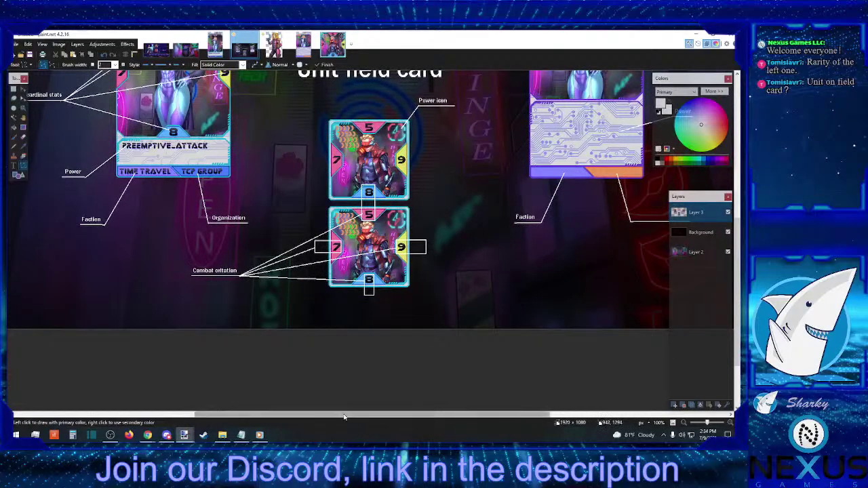
pyautogui.moveTo(339, 420); pyautogui.dragTo(371, 417)
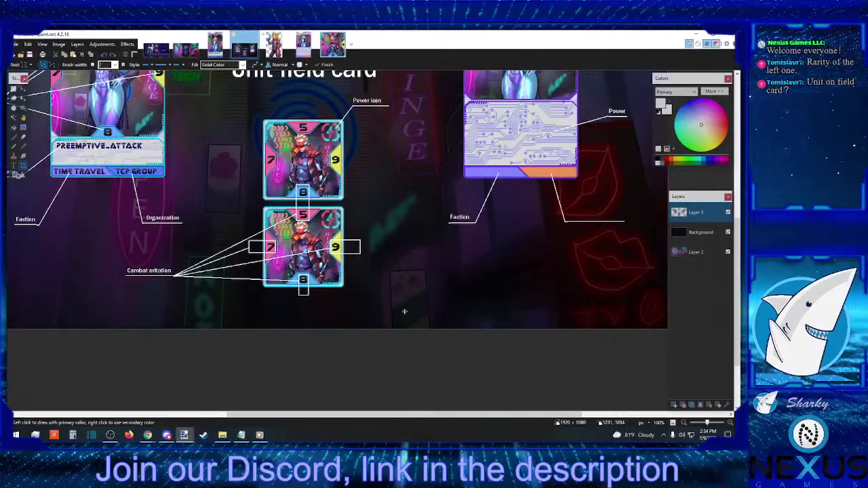
pyautogui.scroll(3, 404, 312)
pyautogui.scroll(-2, 404, 311)
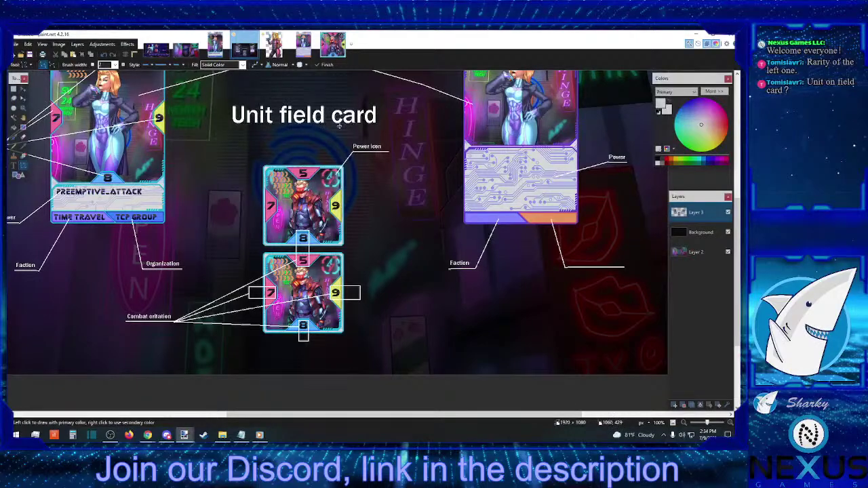
# Copy the selected square card artwork from its own image file and return to the card-anatomy graphic
pyautogui.click(334, 45)
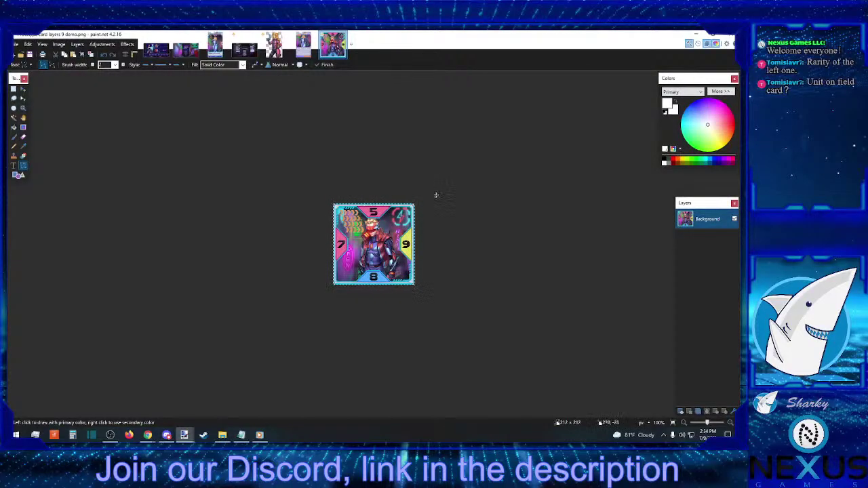
pyautogui.click(244, 46)
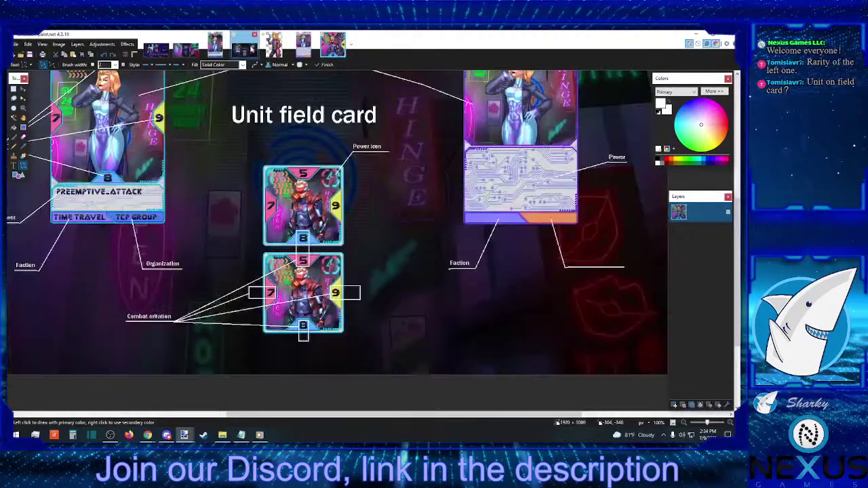
pyautogui.click(332, 44)
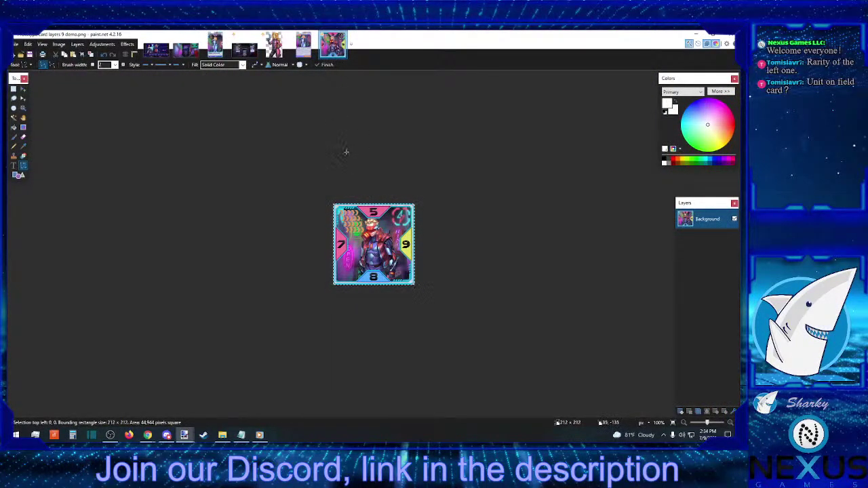
pyautogui.click(64, 54)
pyautogui.click(303, 46)
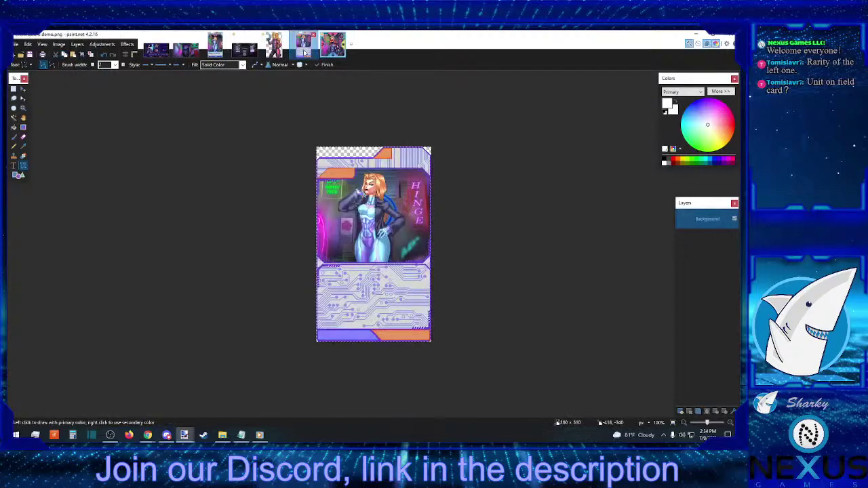
pyautogui.click(244, 44)
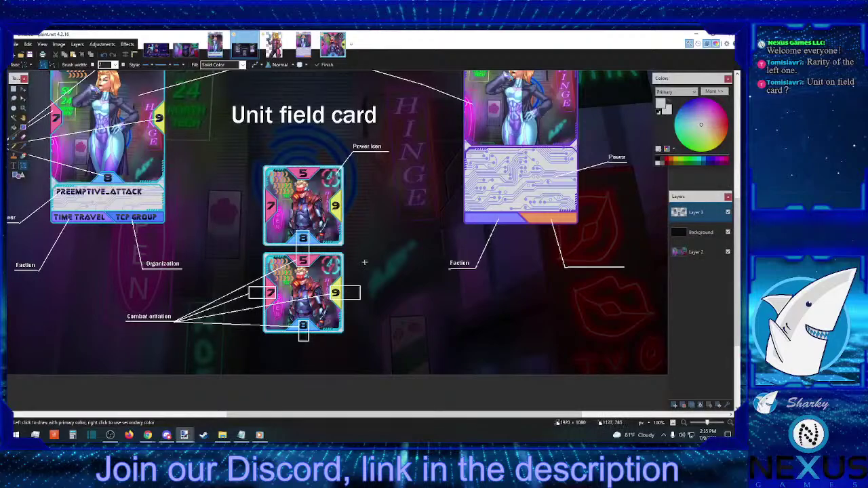
# Draw a callout line from the rectangle linking the two square cards, sloping down to the right and ending in a horizontal label line
pyautogui.scroll(-2, 381, 261)
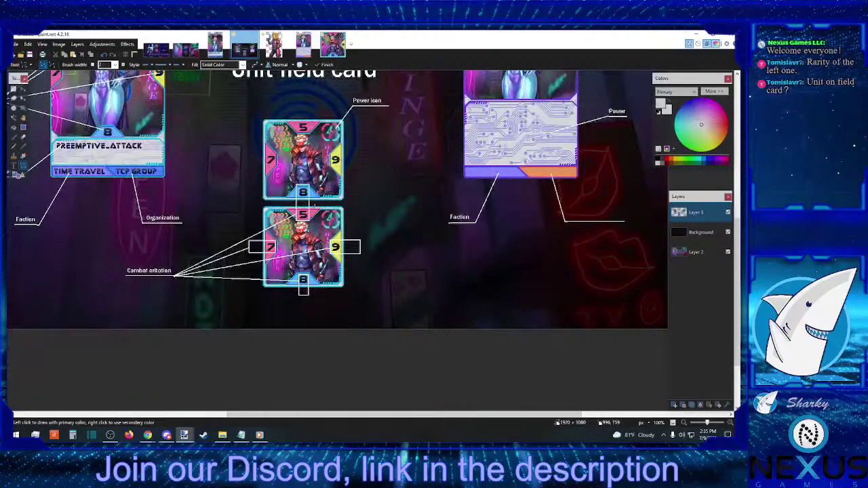
pyautogui.moveTo(309, 202)
pyautogui.mouseDown()
pyautogui.moveTo(375, 222)
pyautogui.moveTo(422, 262)
pyautogui.moveTo(422, 253)
pyautogui.moveTo(405, 255)
pyautogui.moveTo(441, 289)
pyautogui.moveTo(433, 243)
pyautogui.moveTo(514, 243)
pyautogui.mouseUp()
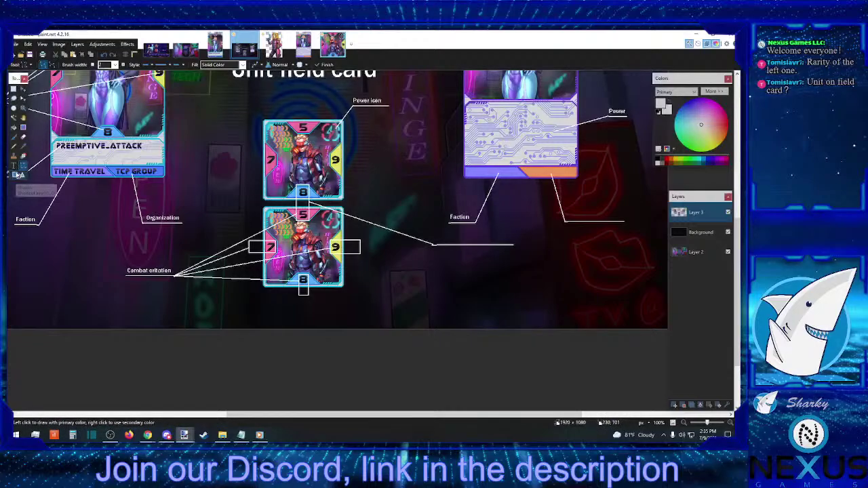
# Add the label "Only attackers color counts" just above the horizontal end of the callout line from the rectangle linking the square cards
pyautogui.click(14, 165)
pyautogui.click(437, 239)
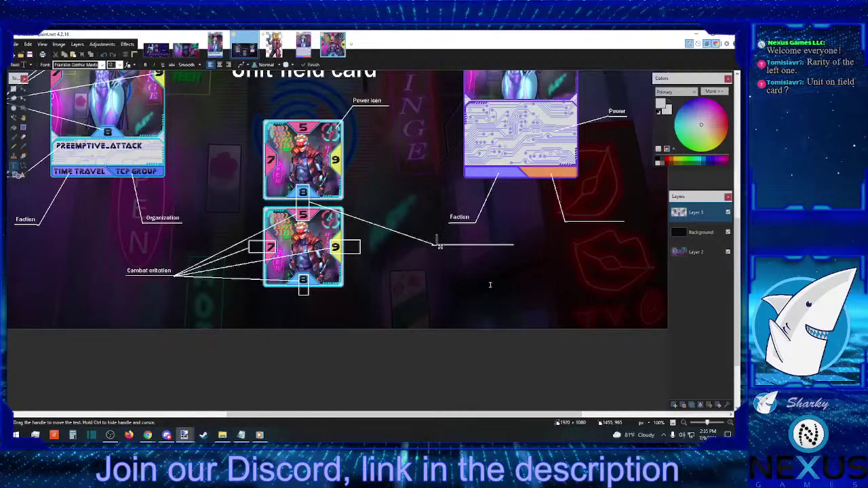
pyautogui.write('0')
pyautogui.write('nly')
pyautogui.press('BackSpace')
pyautogui.write('y attack')
pyautogui.write('ers')
pyautogui.write(' cold')
pyautogui.write('r')
pyautogui.write(' cou')
pyautogui.write('nts')
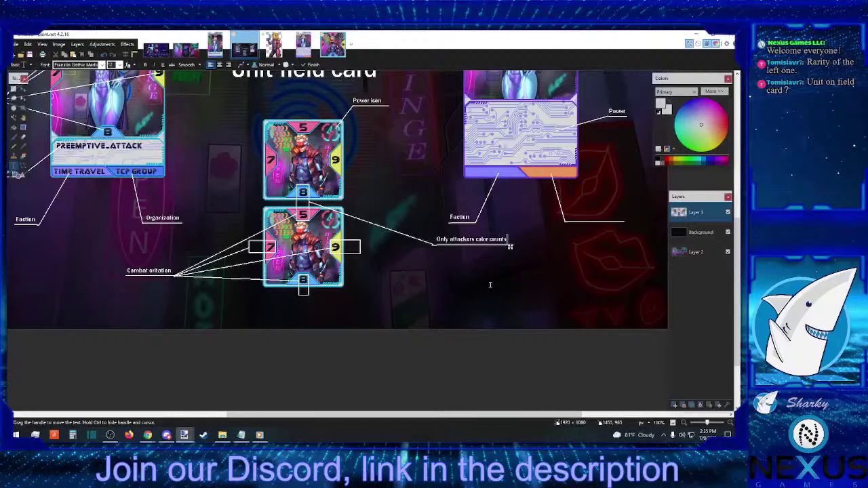
pyautogui.press('Home')
pyautogui.press('End')
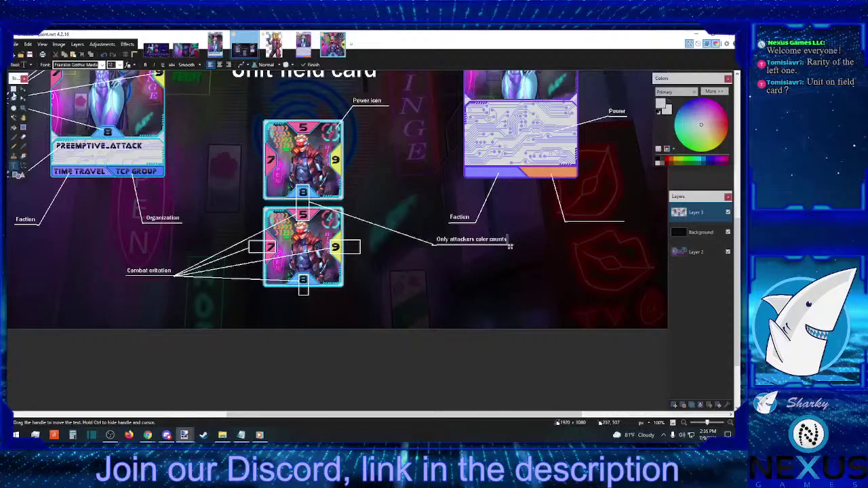
pyautogui.click(13, 89)
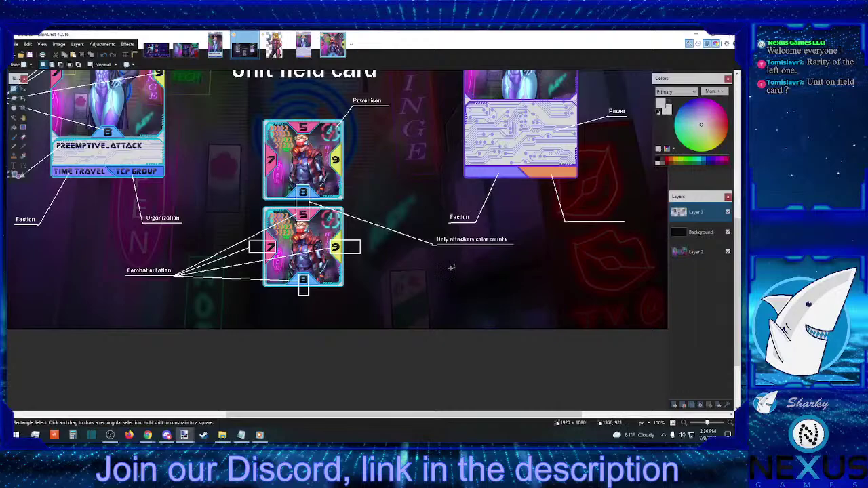
# Add three text lines below that callout: "Blue - greater than", "Yellow - equal to" and "Red = Less than"
pyautogui.click(14, 165)
pyautogui.click(437, 252)
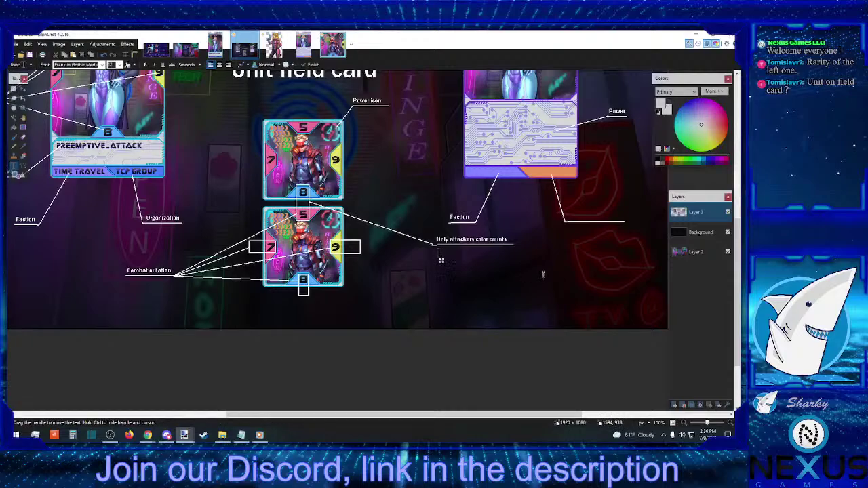
pyautogui.write('Blue - grea')
pyautogui.write('ter than')
pyautogui.press('Return')
pyautogui.write('Yellow - equal to')
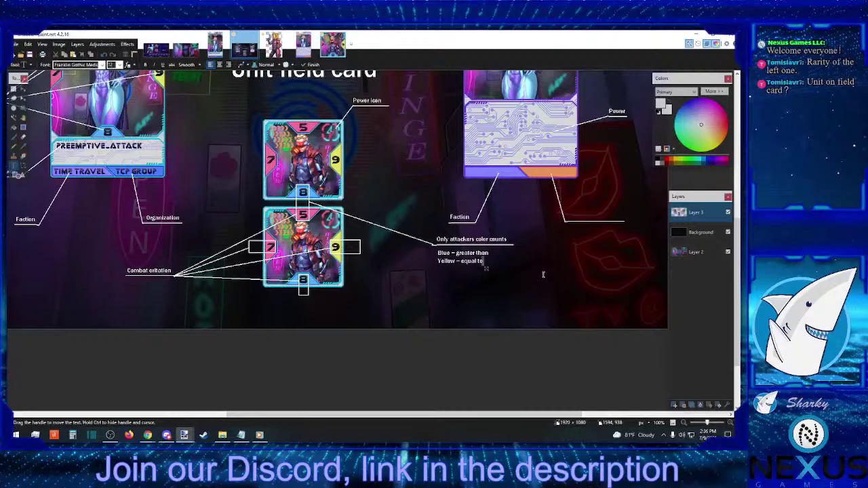
pyautogui.press('Return')
pyautogui.write('Red = Less than')
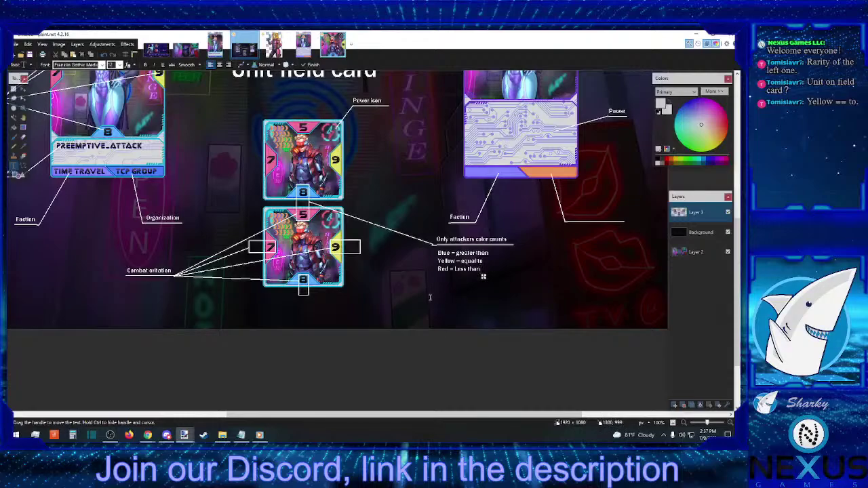
# Begin an example line below the color rules with "If the blue 8 is the attacker the the red 5 will just"
pyautogui.click(376, 295)
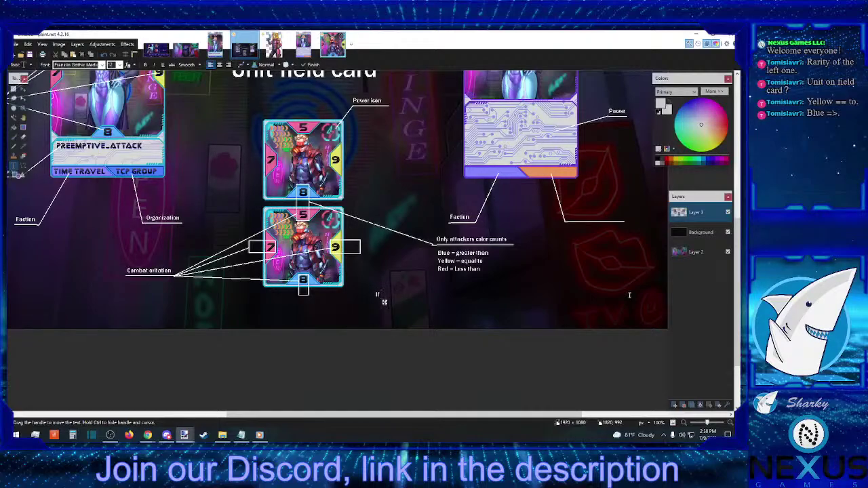
pyautogui.write('the blue 8 is the attacker ')
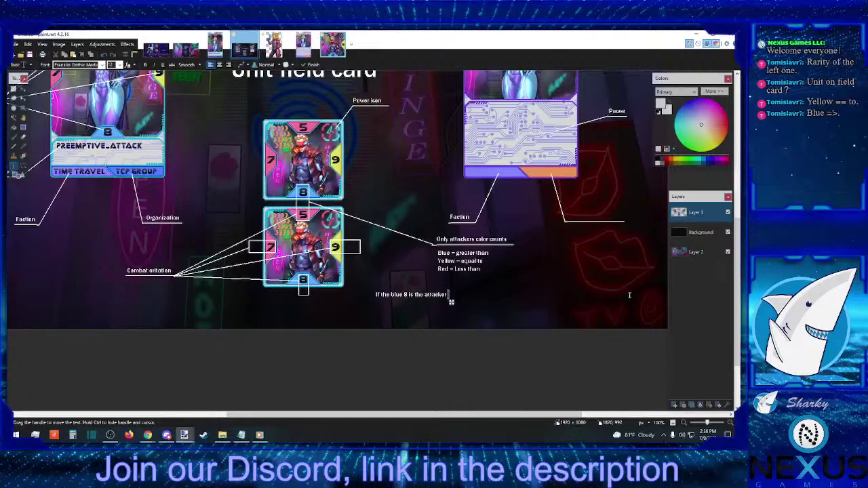
pyautogui.write('the the red 5 will just cou')
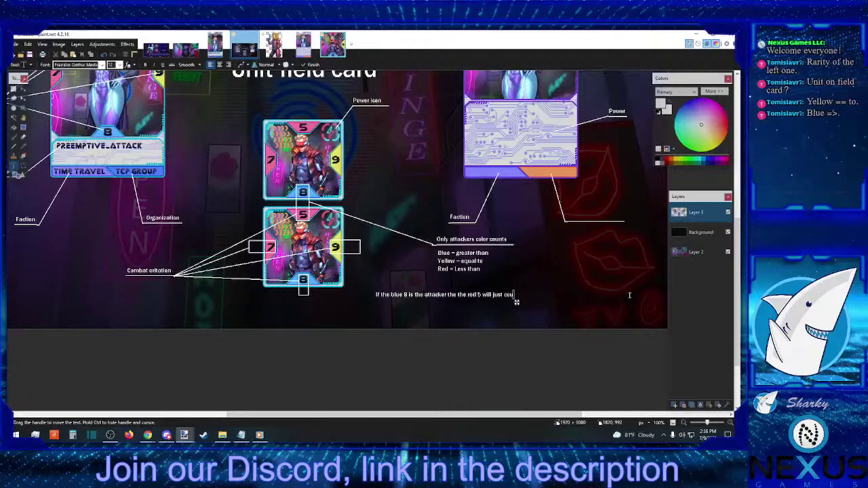
# Complete the blue 8 example line with "count as a 5, and the 8 is greater than the 5 so it wins"
pyautogui.write('nt as a 5, and the 87')
pyautogui.press('BackSpace')
pyautogui.write('is greate')
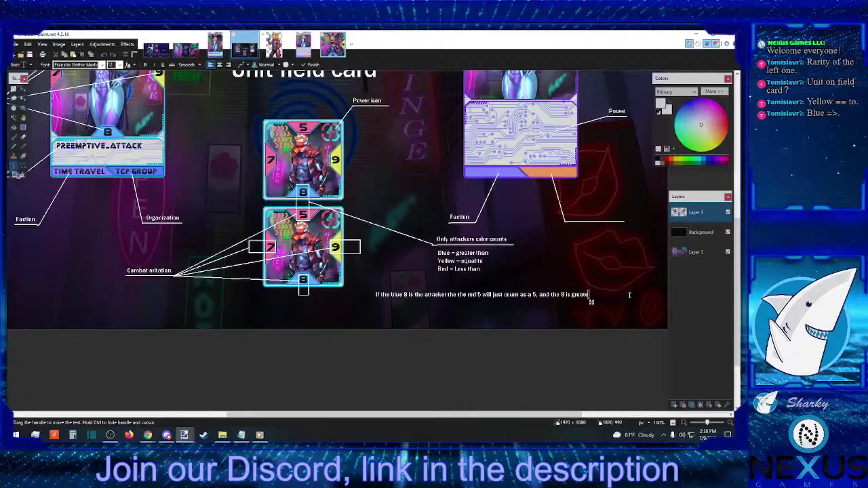
pyautogui.write('r than')
pyautogui.write(' the 5')
pyautogui.write(' so')
pyautogui.write(' it w')
pyautogui.write('inds')
pyautogui.press('BackSpace')
pyautogui.press('BackSpace')
pyautogui.write('s')
pyautogui.click(376, 303)
pyautogui.write('If')
pyautogui.press('BackSpace')
pyautogui.press('BackSpace')
pyautogui.click(104, 55)
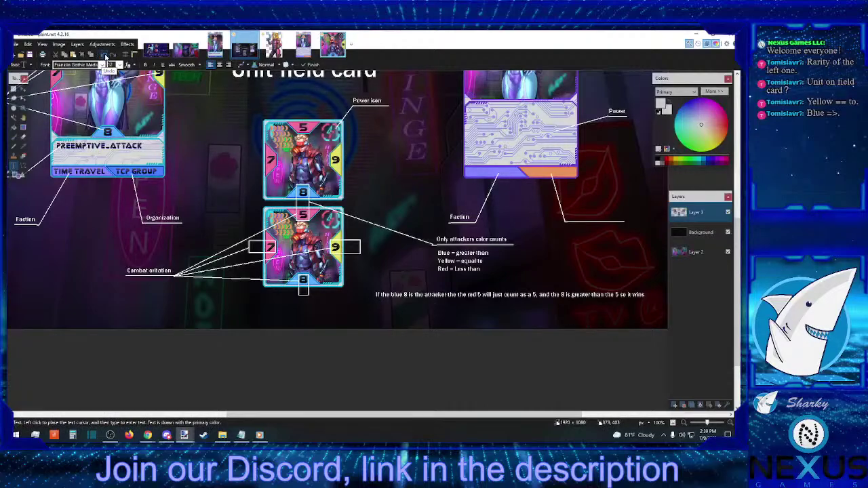
pyautogui.click(105, 56)
pyautogui.click(113, 55)
pyautogui.click(113, 56)
pyautogui.press('f')
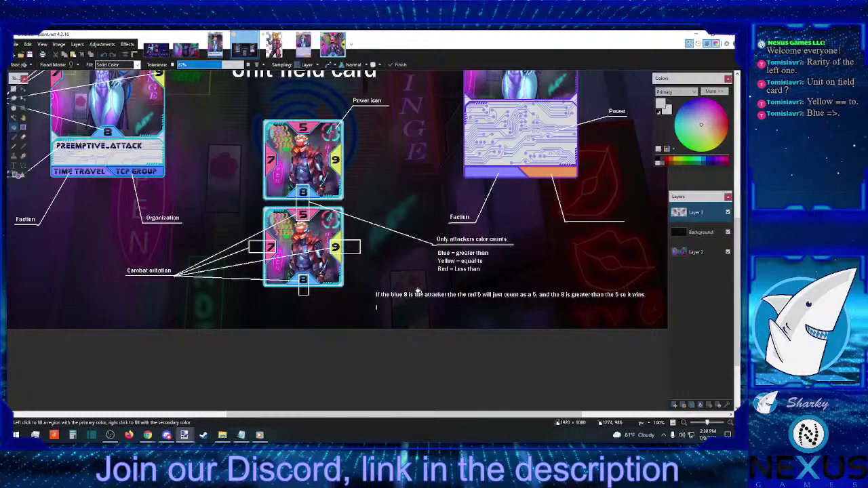
pyautogui.click(104, 56)
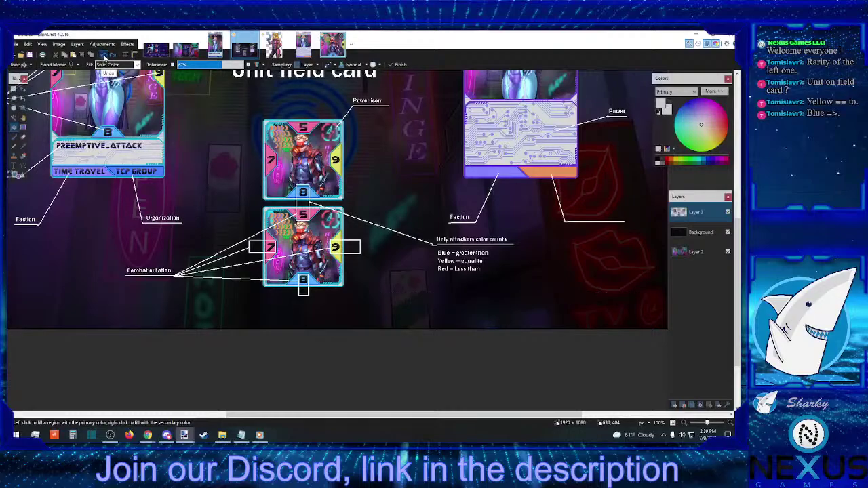
pyautogui.click(113, 55)
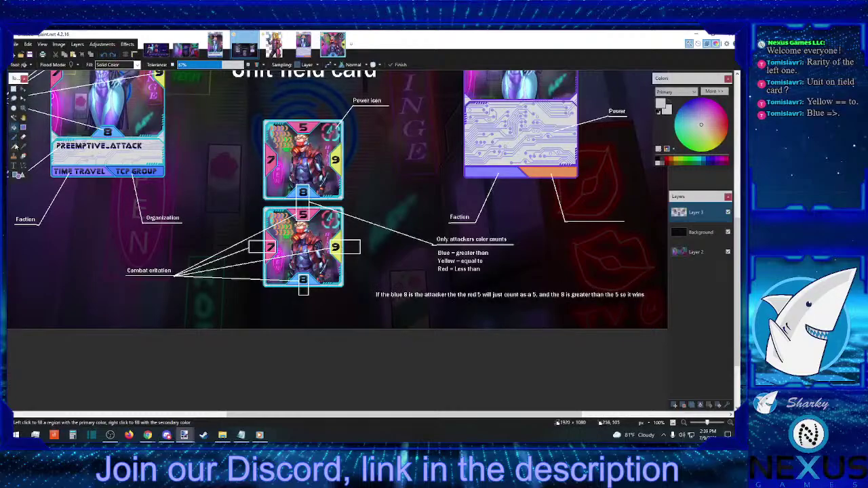
# Begin a second example line under the first with "If the red 5 is the attacker then the blue 8 will"
pyautogui.click(13, 165)
pyautogui.click(377, 306)
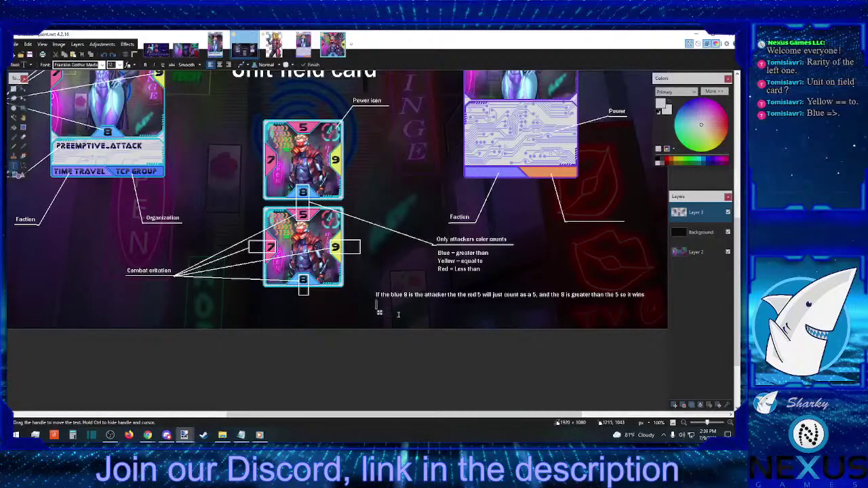
pyautogui.write('(')
pyautogui.press('BackSpace')
pyautogui.write('If (')
pyautogui.write('the ')
pyautogui.write('red')
pyautogui.write(' 5 is')
pyautogui.write(' the')
pyautogui.write(' attacker')
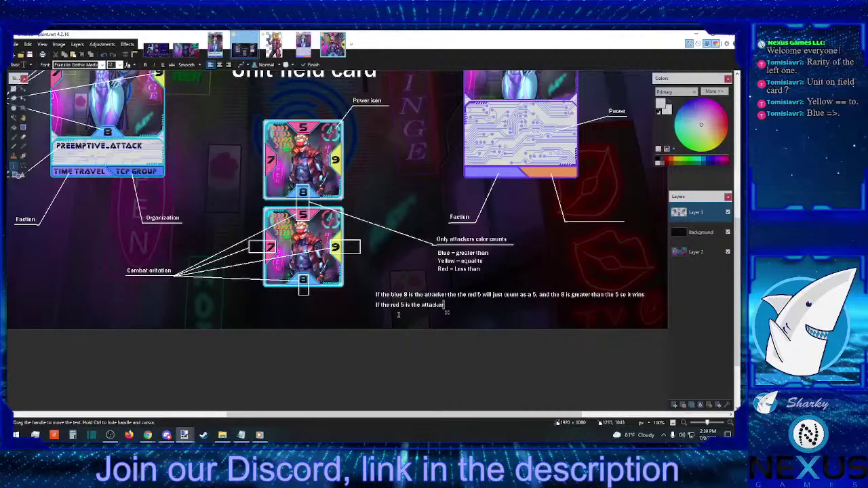
pyautogui.write('then i')
pyautogui.write('he blue 8 will')
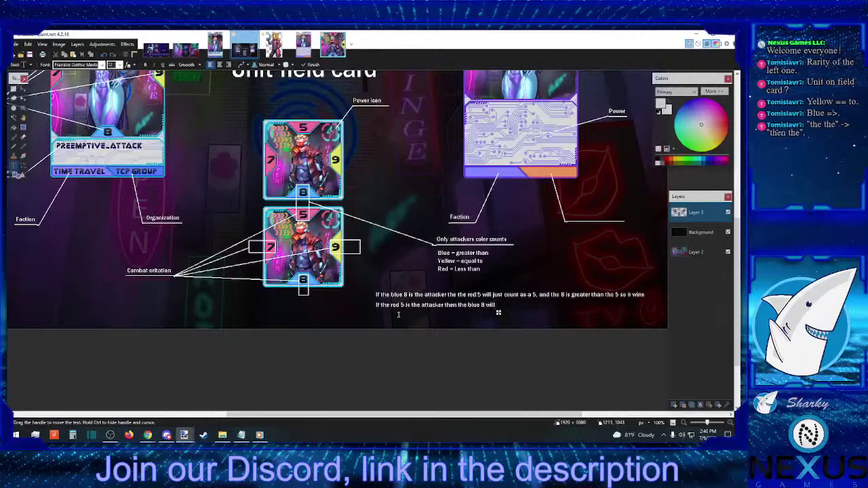
# Complete the second example line with "just count as an 8, and the red 5 is less than 8 so it wins"
pyautogui.write('just cou')
pyautogui.write('nt as')
pyautogui.write(' an')
pyautogui.write(' 8')
pyautogui.write('. ')
pyautogui.write('and')
pyautogui.write(' the')
pyautogui.write(' red')
pyautogui.write(' 5 is')
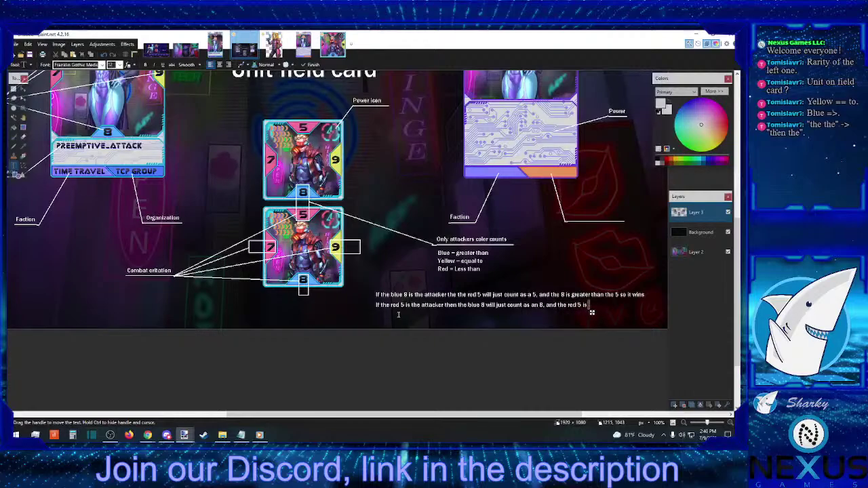
pyautogui.write(' less than 8 so it wins')
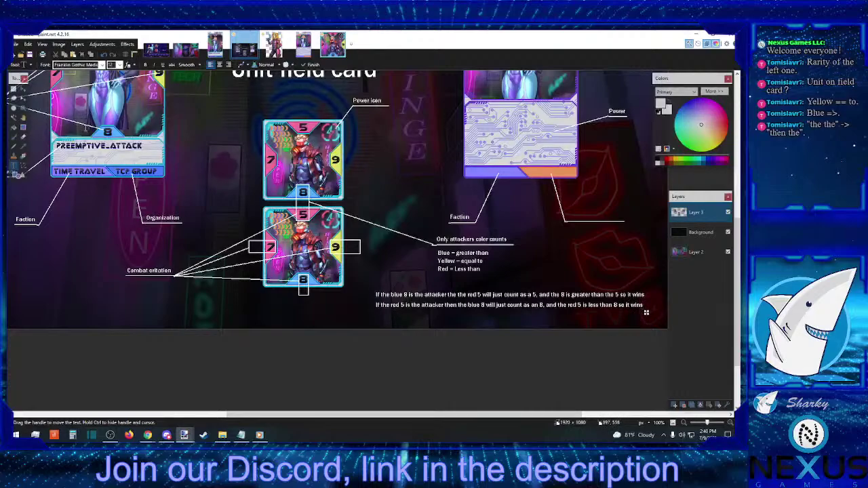
# Select the lower example line and nudge it one pixel left and one pixel up to align it with the line above
pyautogui.click(14, 80)
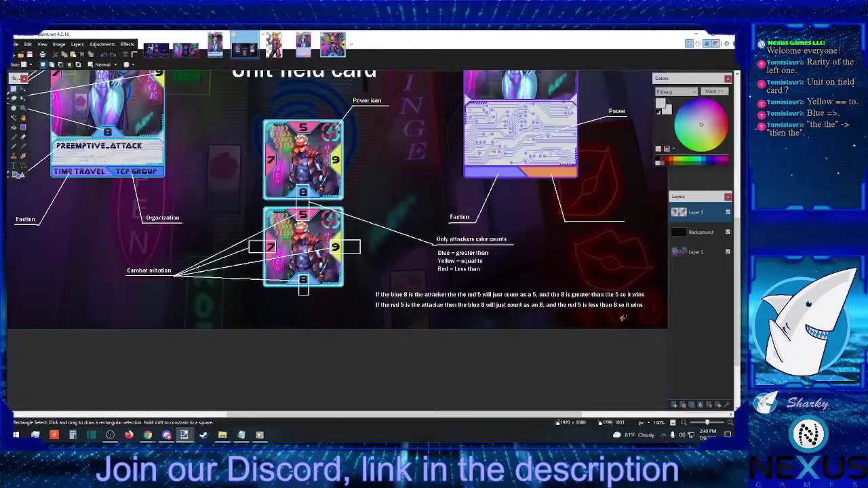
pyautogui.moveTo(655, 324); pyautogui.dragTo(371, 300)
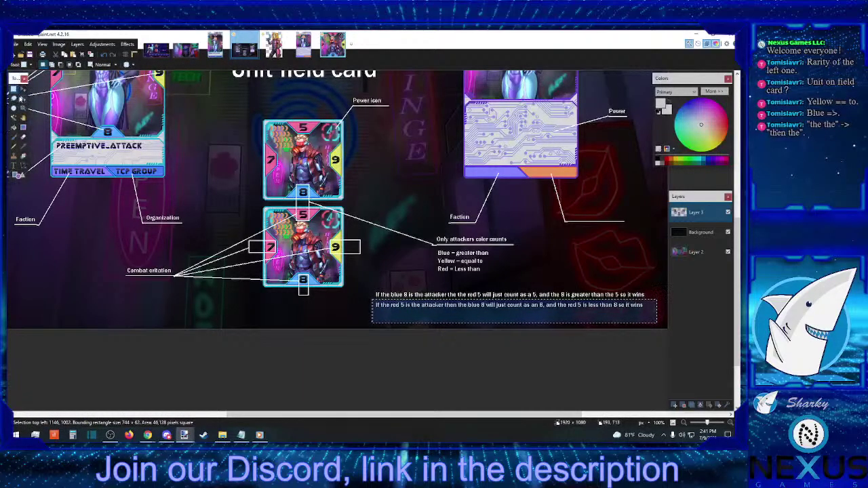
pyautogui.click(23, 90)
pyautogui.press('Left')
pyautogui.press('Left')
pyautogui.press('Left')
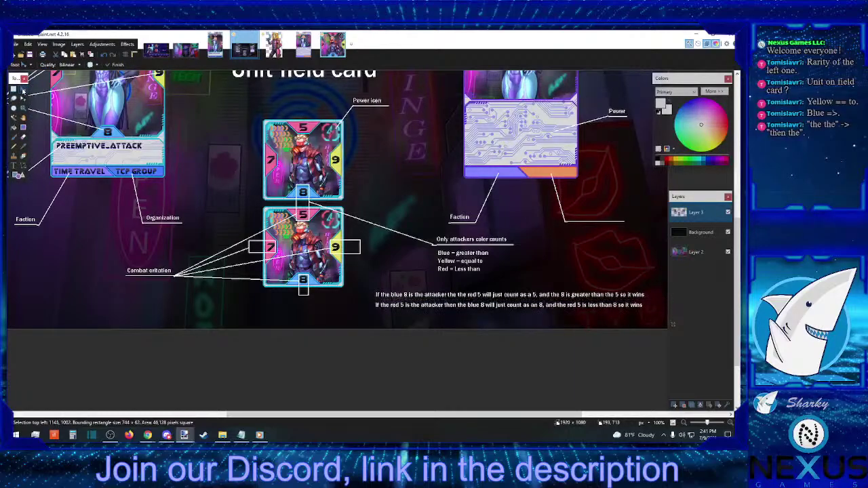
pyautogui.press('Up')
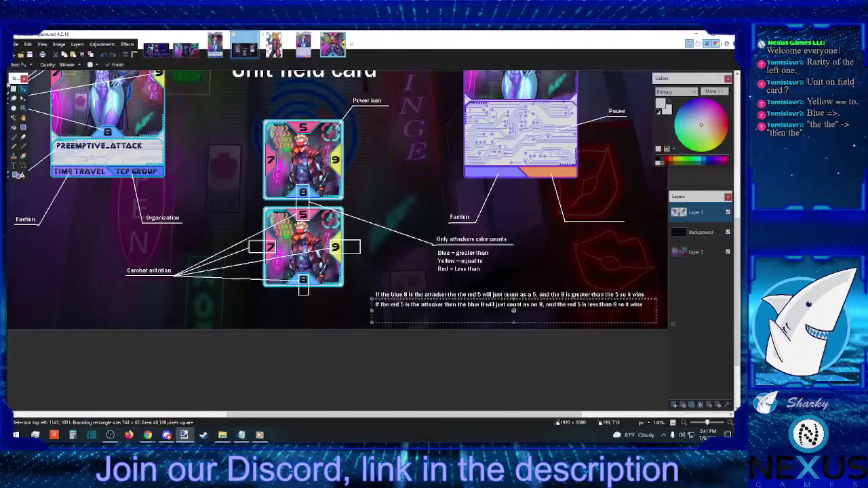
pyautogui.click(14, 89)
pyautogui.click(636, 269)
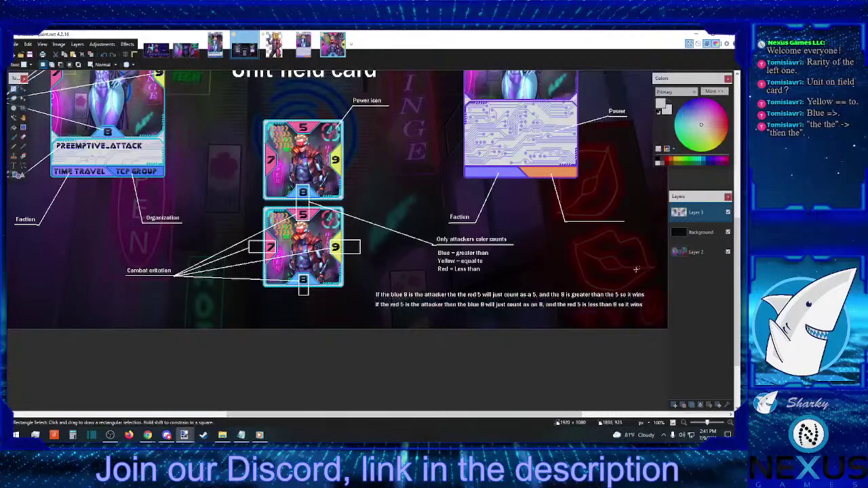
# Shift the part of the upper example line from "the red 5" onward about 7 pixels right to open a gap, and deselect it
pyautogui.moveTo(652, 287); pyautogui.dragTo(458, 304)
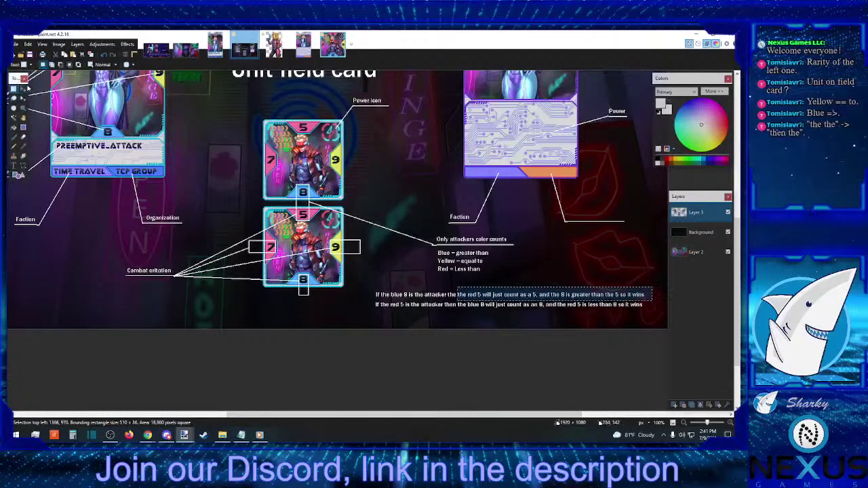
pyautogui.click(22, 89)
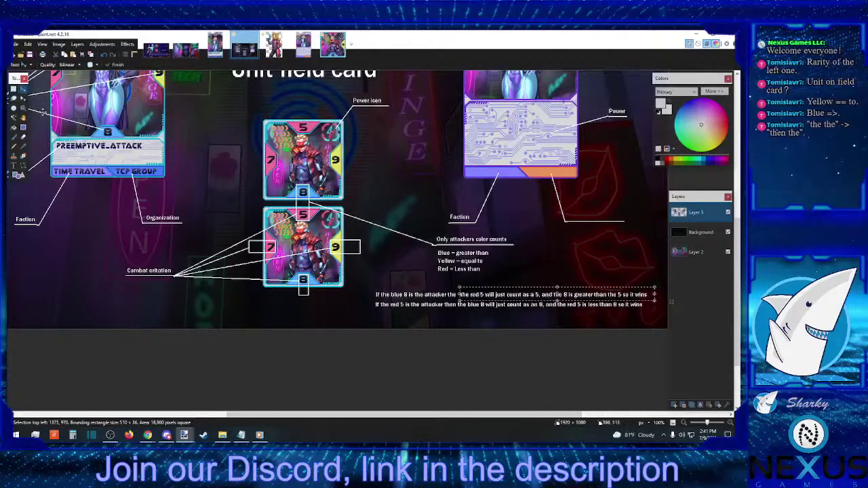
pyautogui.click(14, 89)
pyautogui.moveTo(460, 289); pyautogui.dragTo(655, 300)
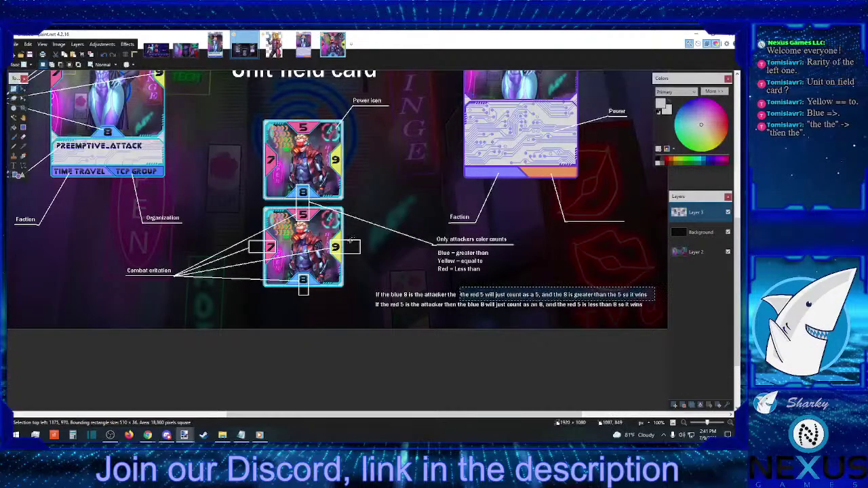
pyautogui.click(350, 238)
# Insert the letter "n" in the gap of the upper example line so that "the the red 5" reads "then the red 5"
pyautogui.click(14, 166)
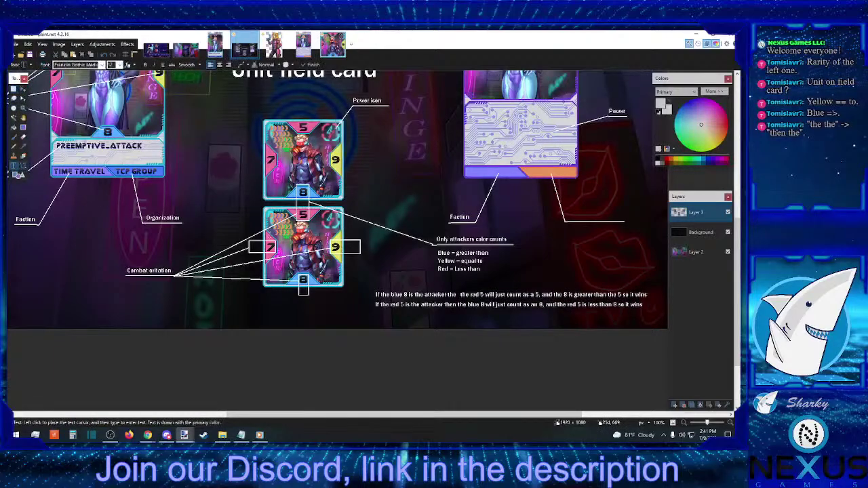
pyautogui.click(446, 289)
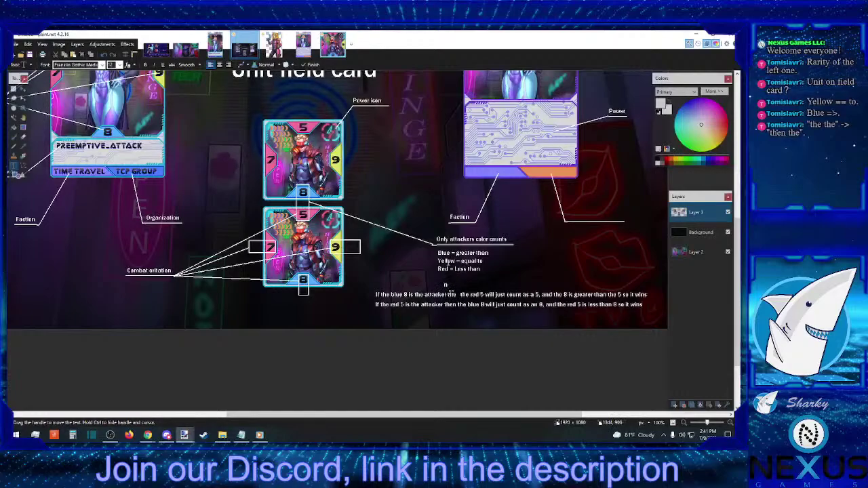
pyautogui.moveTo(451, 294); pyautogui.dragTo(461, 302)
pyautogui.moveTo(464, 304); pyautogui.dragTo(464, 306)
# Select the upper example line from "the red 5" onward and nudge it 3 pixels right to even the spacing after "then"
pyautogui.click(12, 90)
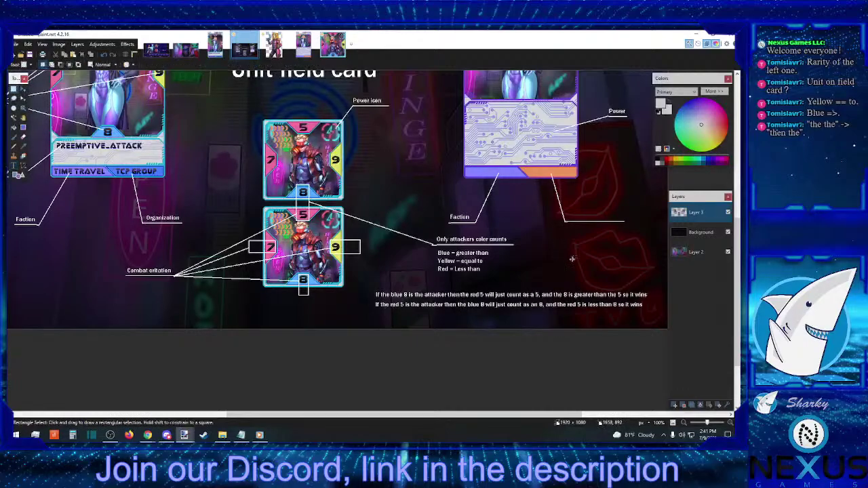
pyautogui.moveTo(623, 286); pyautogui.dragTo(460, 297)
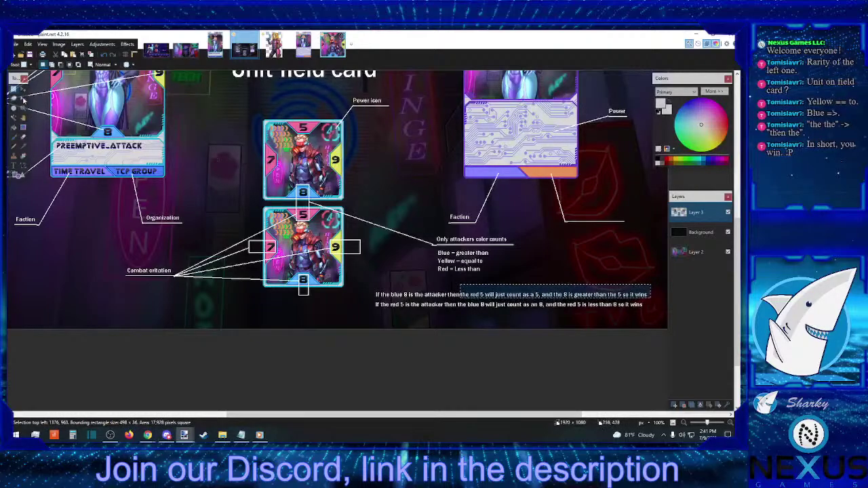
pyautogui.click(22, 90)
pyautogui.press('Right')
pyautogui.press('Right')
pyautogui.press('Right')
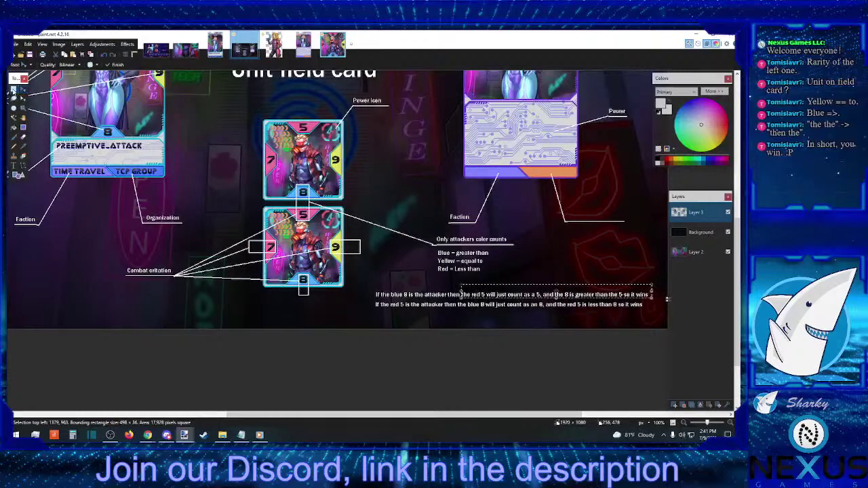
pyautogui.click(14, 90)
pyautogui.click(576, 253)
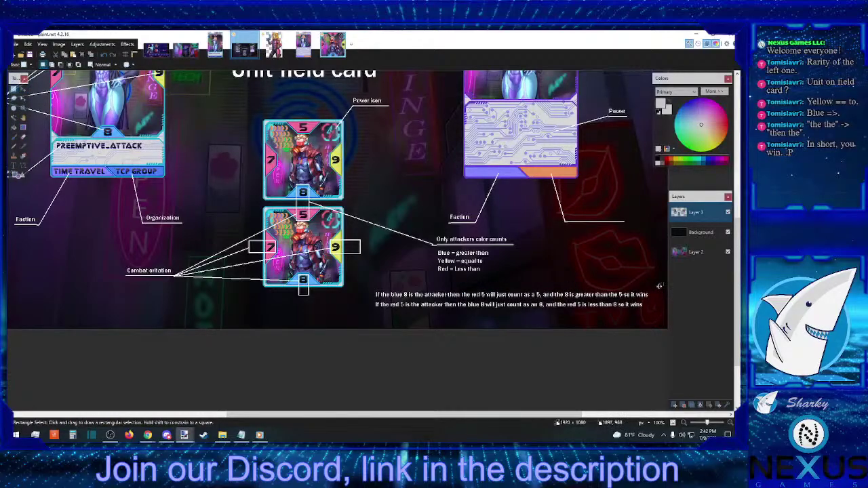
# Shift the part of the upper example line from "5, and the 8" onward 9 pixels right to open a gap, and deselect it
pyautogui.moveTo(657, 287); pyautogui.dragTo(536, 299)
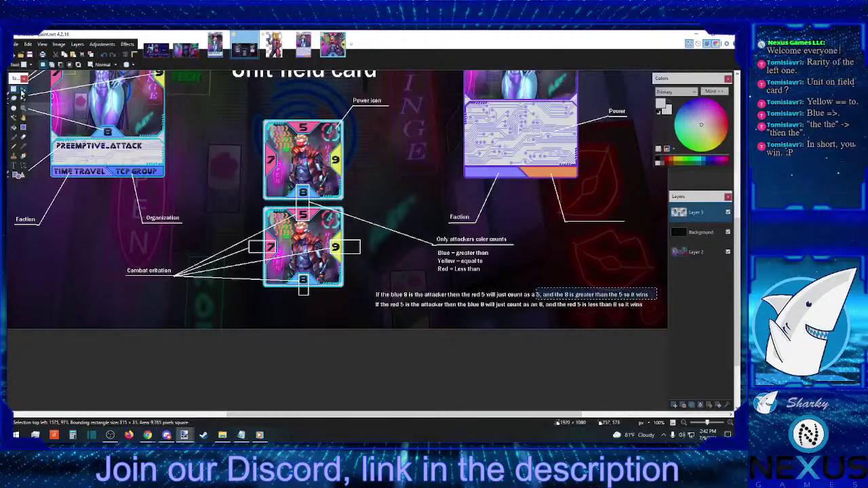
pyautogui.click(23, 95)
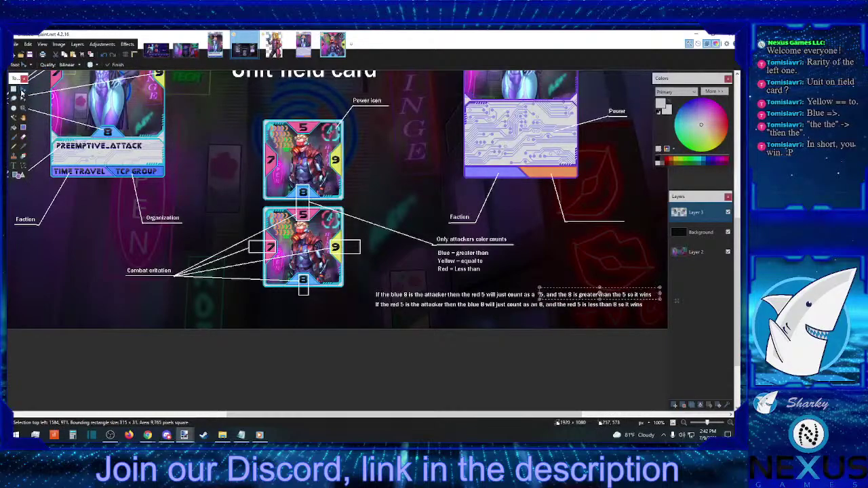
pyautogui.click(13, 165)
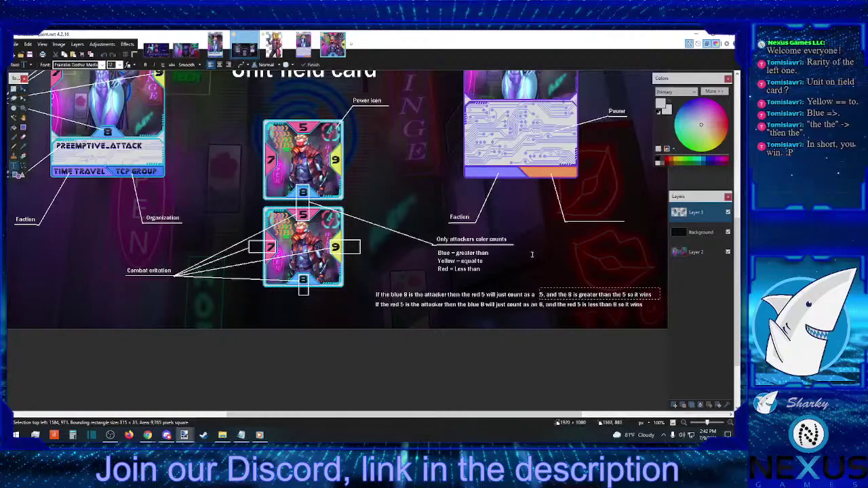
pyautogui.click(14, 89)
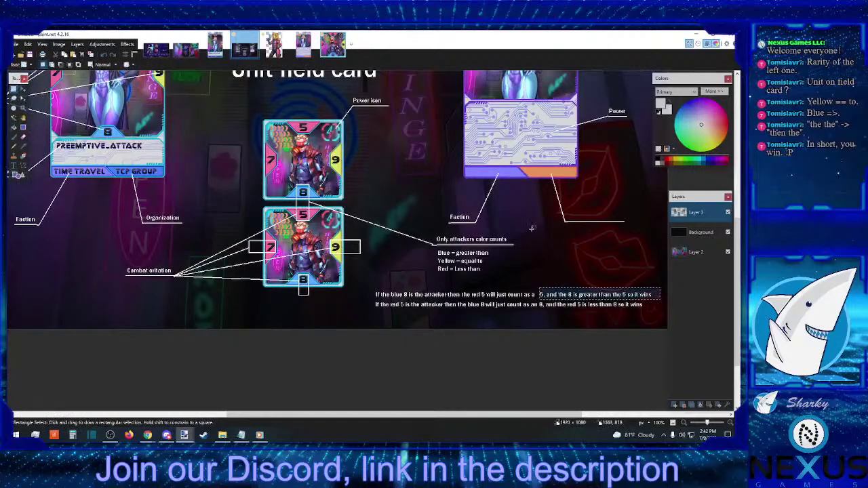
pyautogui.click(533, 228)
# Insert the letter "n" in the gap of the upper example line so that "count as a 5" reads "count as an 5"
pyautogui.press('t')
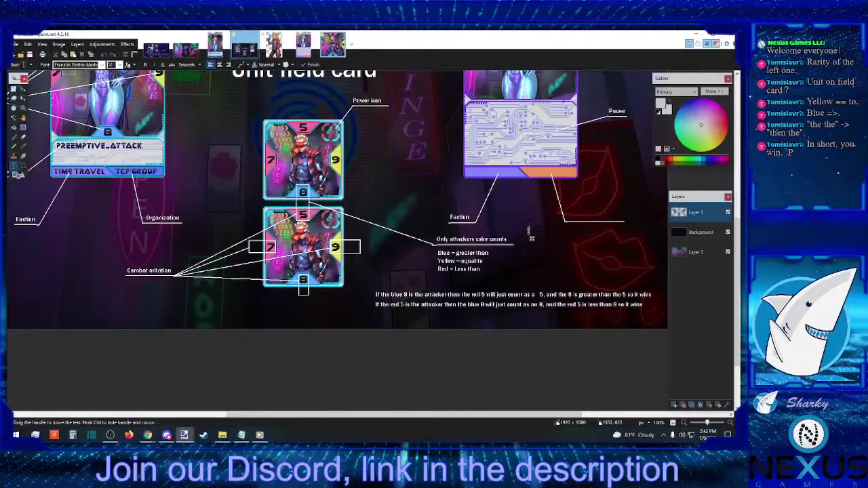
pyautogui.write('n')
pyautogui.moveTo(535, 238); pyautogui.dragTo(541, 304)
pyautogui.click(13, 89)
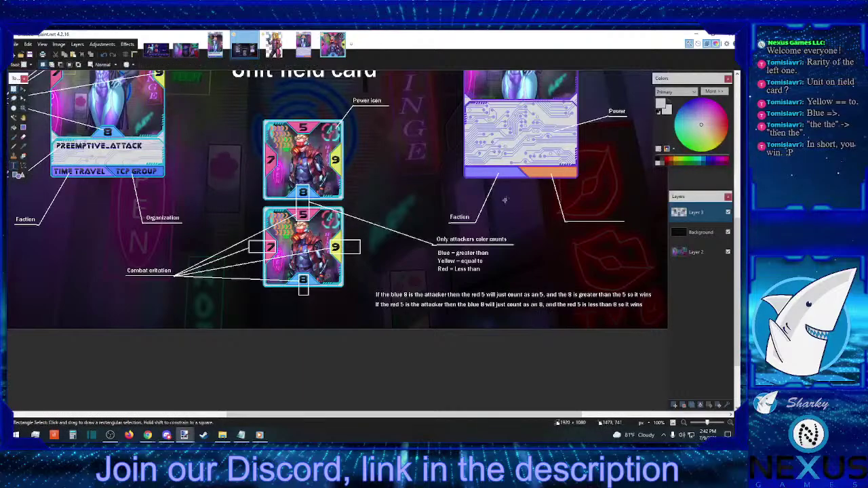
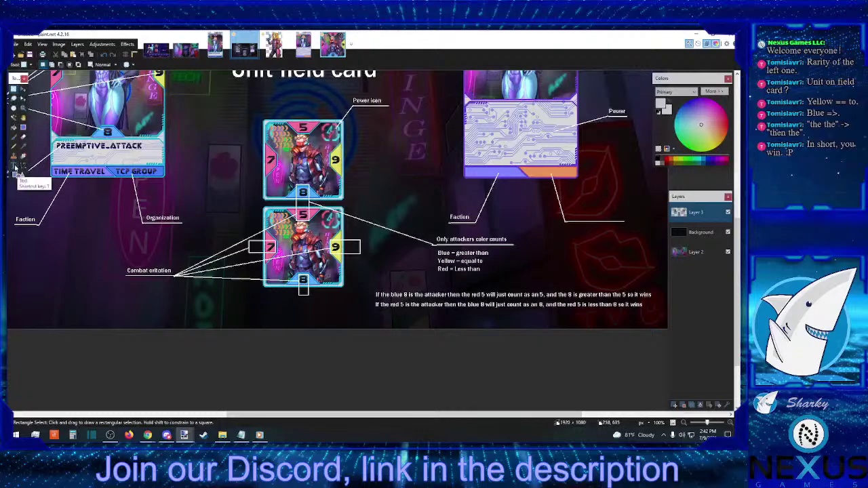
# Add "Yellows only win against their own number, and red and blue will both lose to their own number" close beneath the two example lines
pyautogui.click(378, 316)
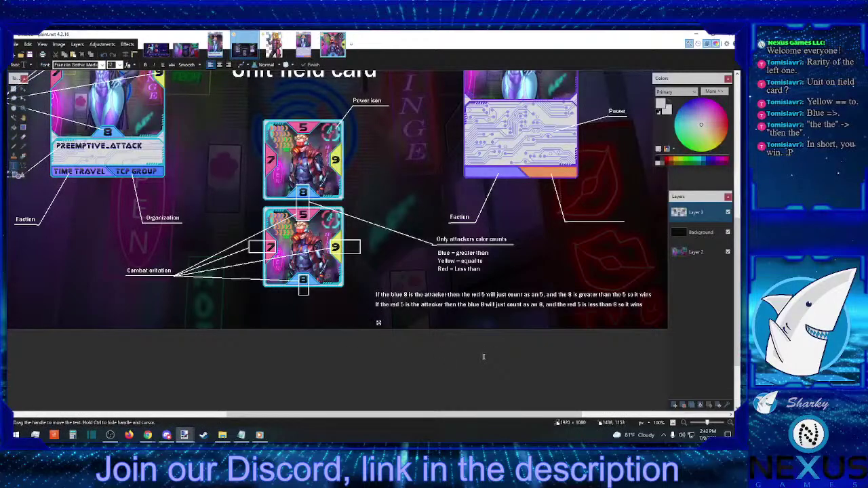
pyautogui.write('Yollows only win against their o')
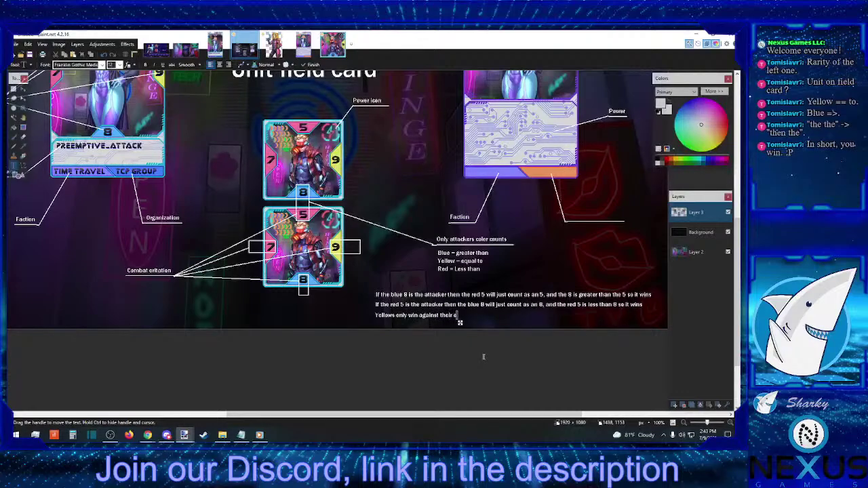
pyautogui.write('wn numbe')
pyautogui.write('r.')
pyautogui.write(' and re')
pyautogui.write('d and')
pyautogui.write(' bl')
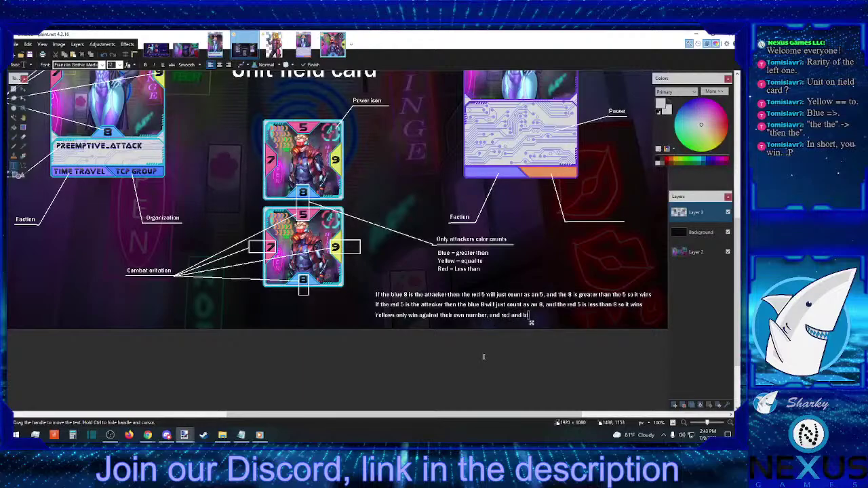
pyautogui.write('ue will both lose to their own nu')
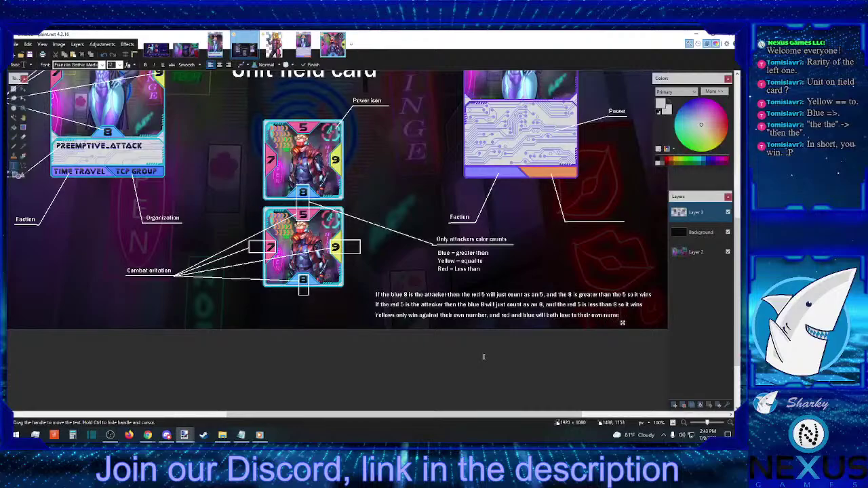
pyautogui.write('mber')
pyautogui.moveTo(628, 324); pyautogui.dragTo(627, 323)
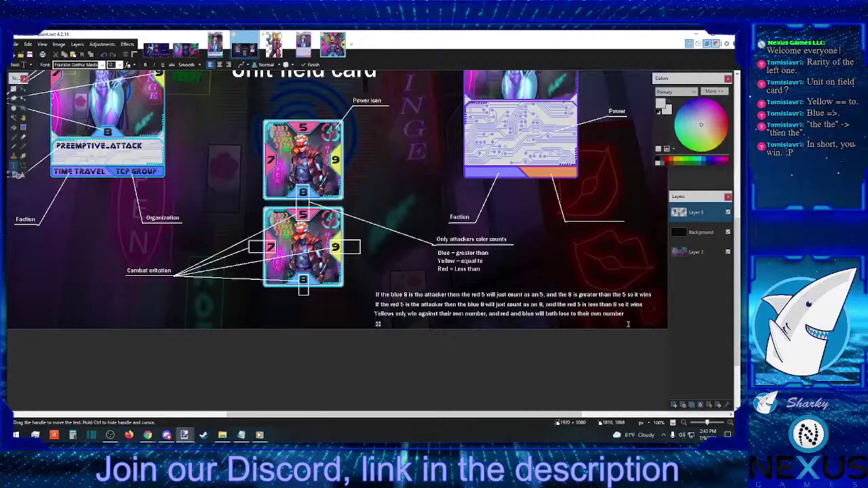
# Start a fourth line beneath the Yellows rule reading "Yellows also give bonus points for winning"
pyautogui.scroll(1, 628, 324)
pyautogui.hscroll(-1, 627, 323)
pyautogui.scroll(1, 627, 324)
pyautogui.hscroll(-1, 628, 323)
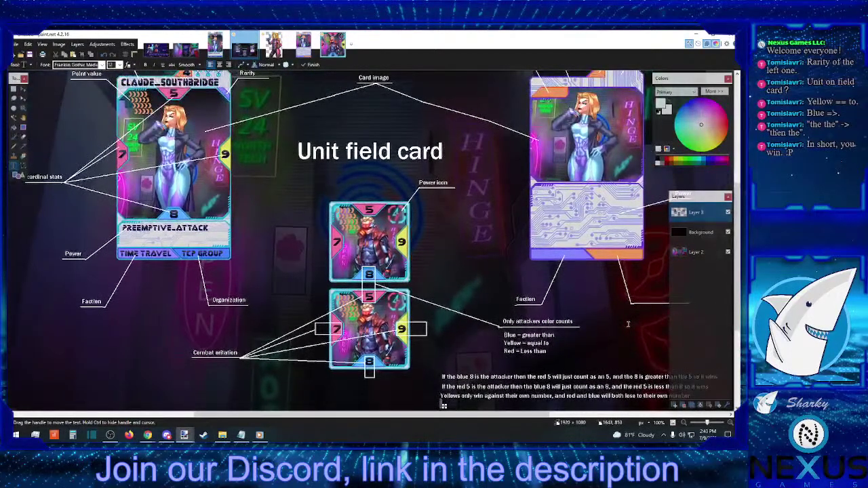
pyautogui.scroll(-2, 629, 325)
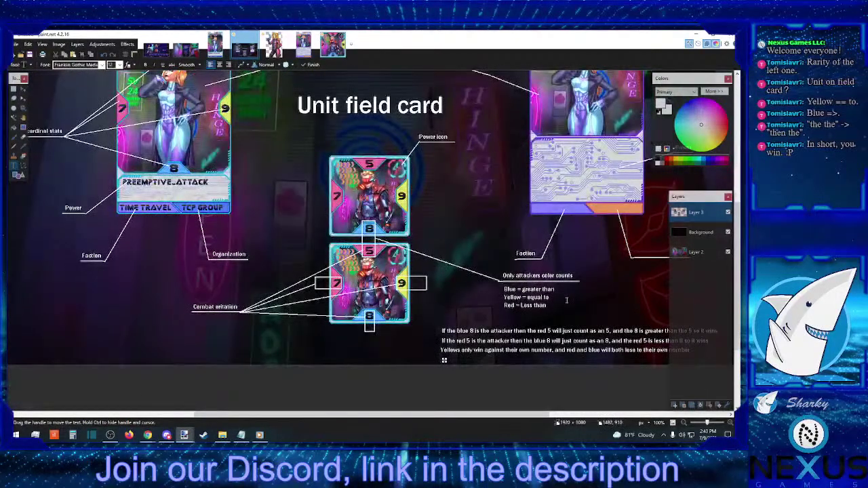
pyautogui.scroll(2, 567, 300)
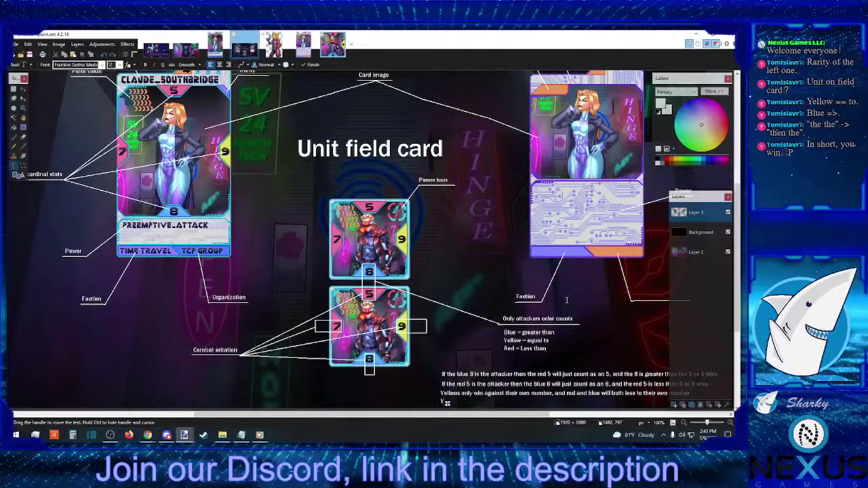
pyautogui.scroll(1, 567, 301)
pyautogui.write('ellow')
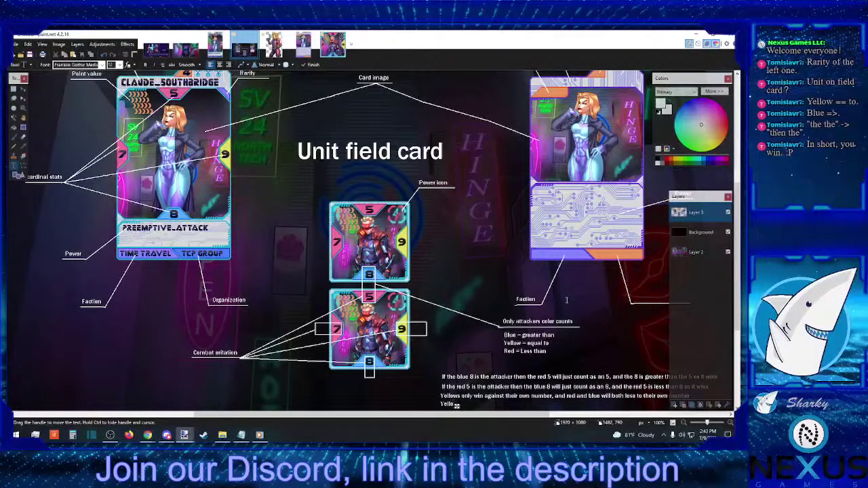
pyautogui.write('s also give bonus poi')
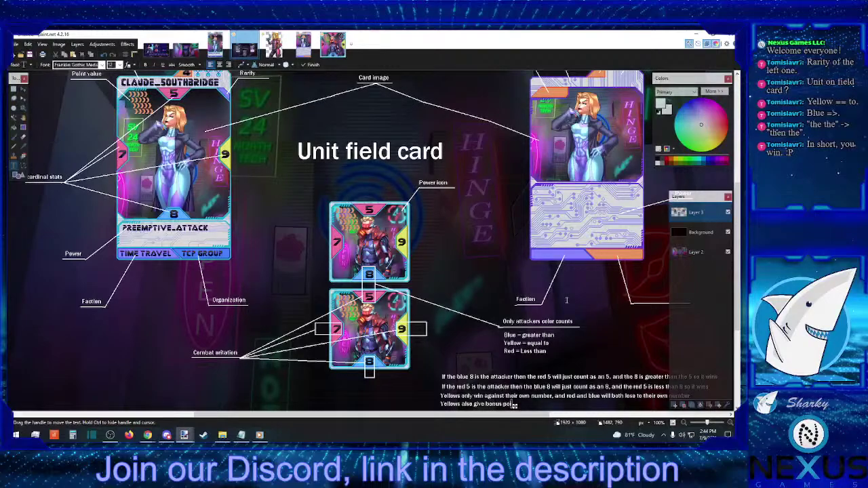
pyautogui.write('nts for winning.')
# Continue the fourth line with "since they are much harder to pull off" and commit the text
pyautogui.press('BackSpace')
pyautogui.write('sionce')
pyautogui.press('BackSpace')
pyautogui.press('BackSpace')
pyautogui.press('BackSpace')
pyautogui.press('BackSpace')
pyautogui.write('nce they are much')
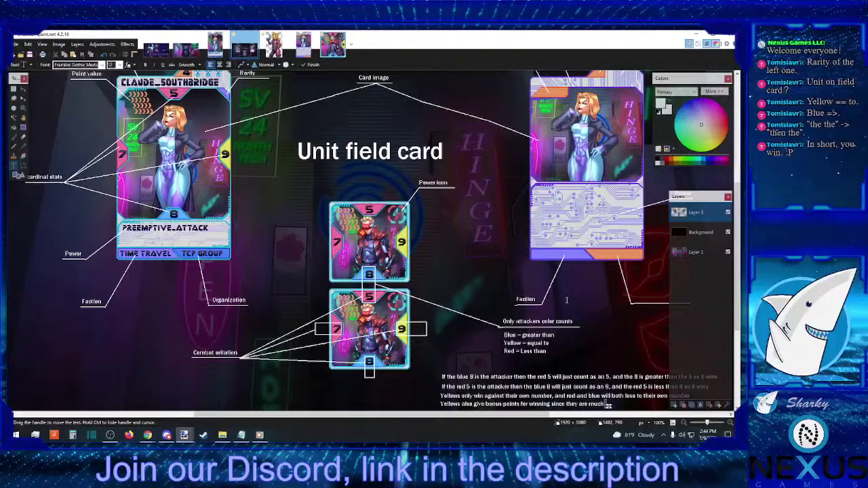
pyautogui.write(' harder to pull off.')
pyautogui.click(13, 89)
# Select all four combat explanation lines, move the block 10 pixels up from the canvas's lower edge, and deselect it
pyautogui.scroll(-3, 478, 274)
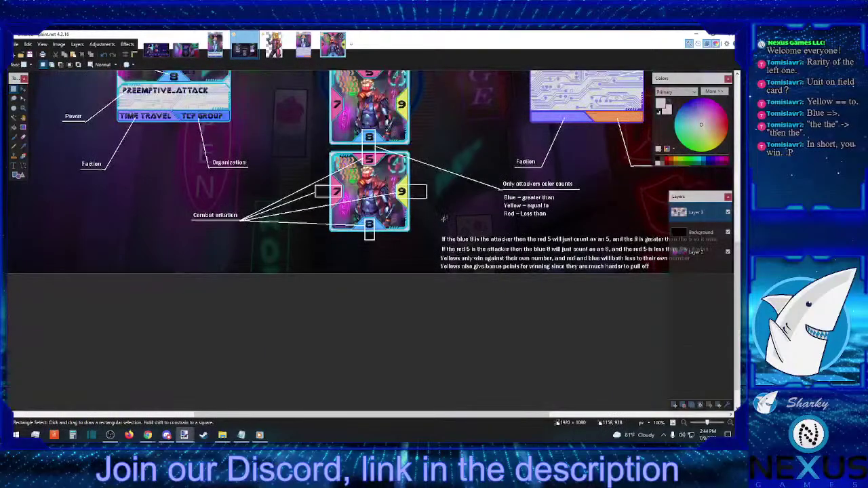
pyautogui.moveTo(363, 414); pyautogui.dragTo(476, 413)
pyautogui.scroll(1, 200, 278)
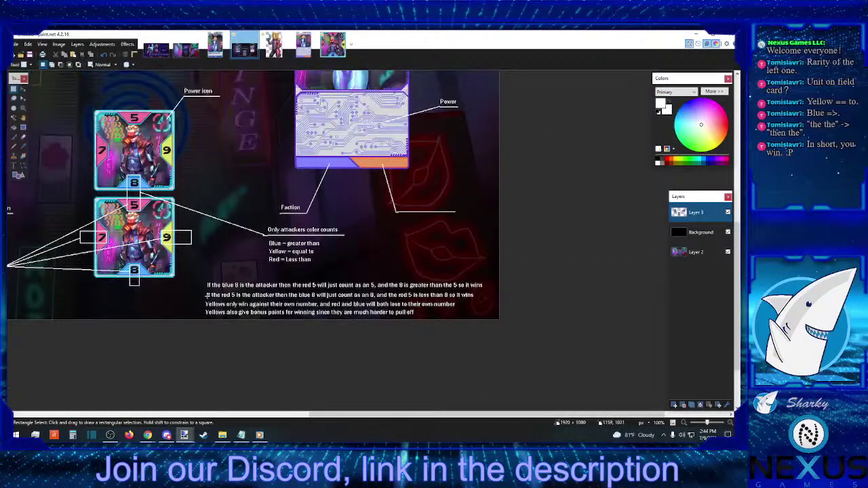
pyautogui.moveTo(201, 279); pyautogui.dragTo(500, 319)
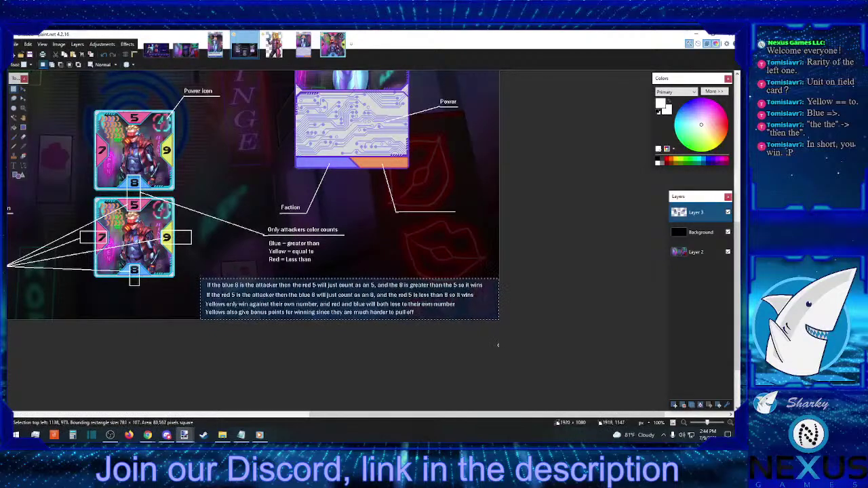
pyautogui.click(24, 88)
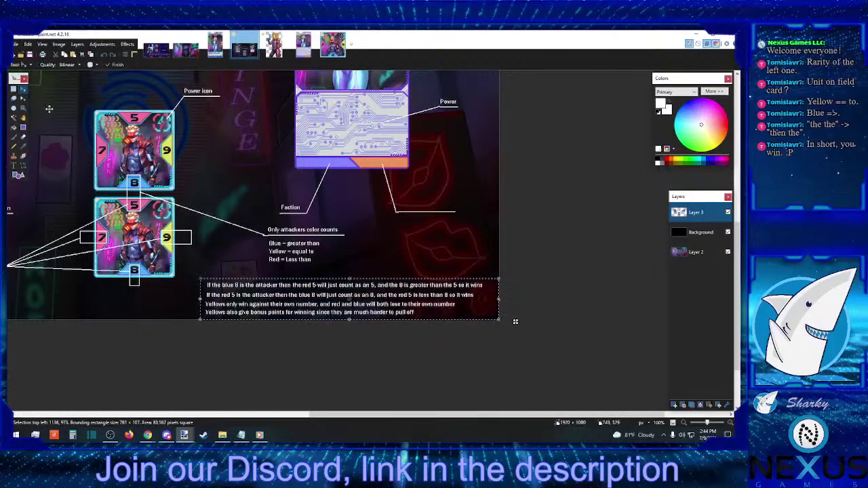
pyautogui.moveTo(516, 321); pyautogui.dragTo(516, 318)
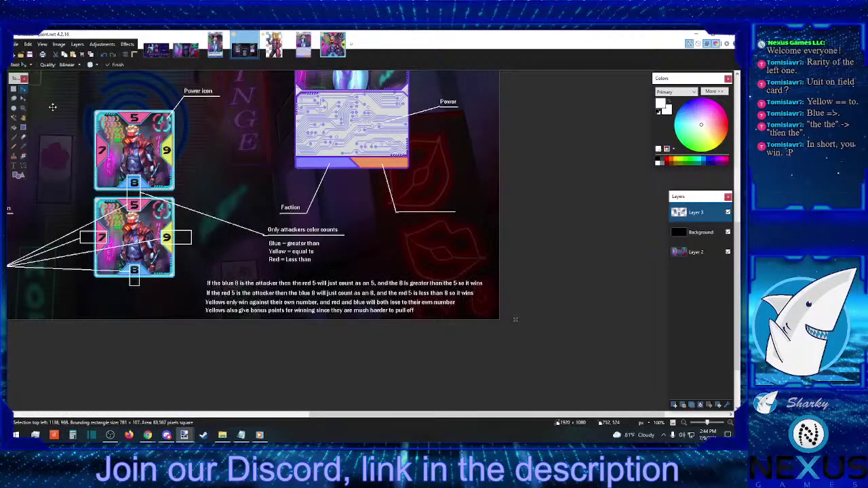
pyautogui.moveTo(516, 318); pyautogui.dragTo(515, 317)
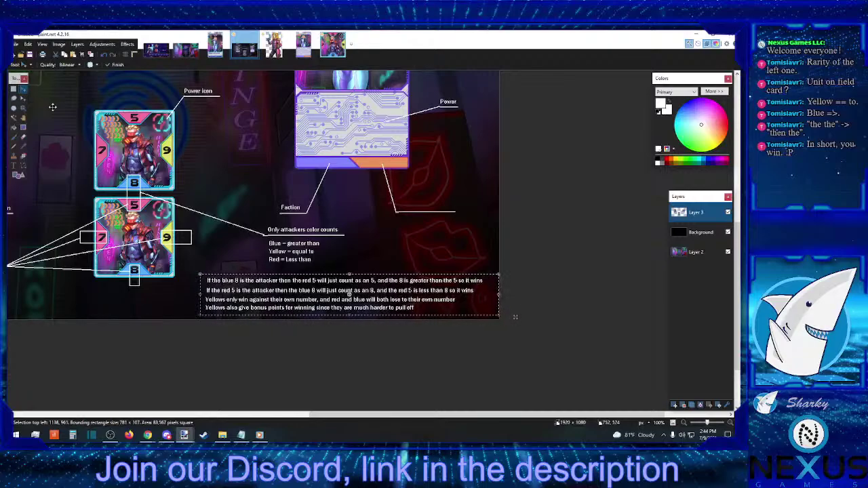
pyautogui.click(13, 89)
pyautogui.click(366, 202)
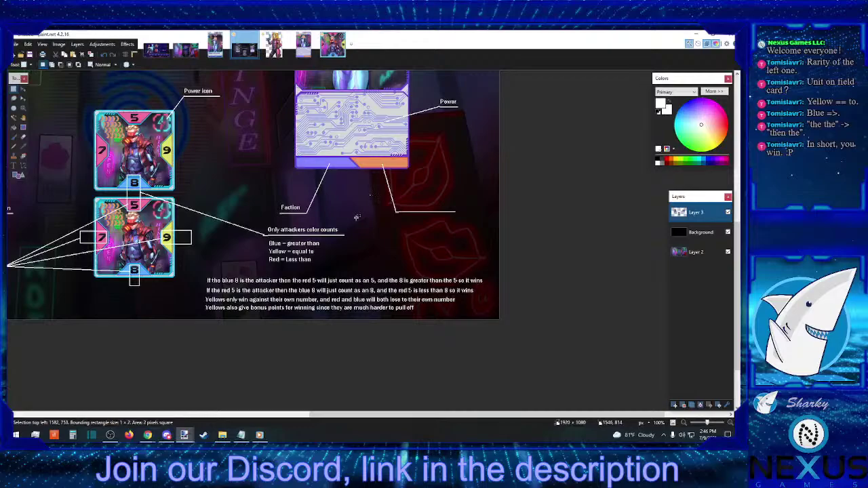
# Extend the underline beneath the unit card's "Specific energy cost" label with a horizontal line about 45 pixels long
pyautogui.click(684, 423)
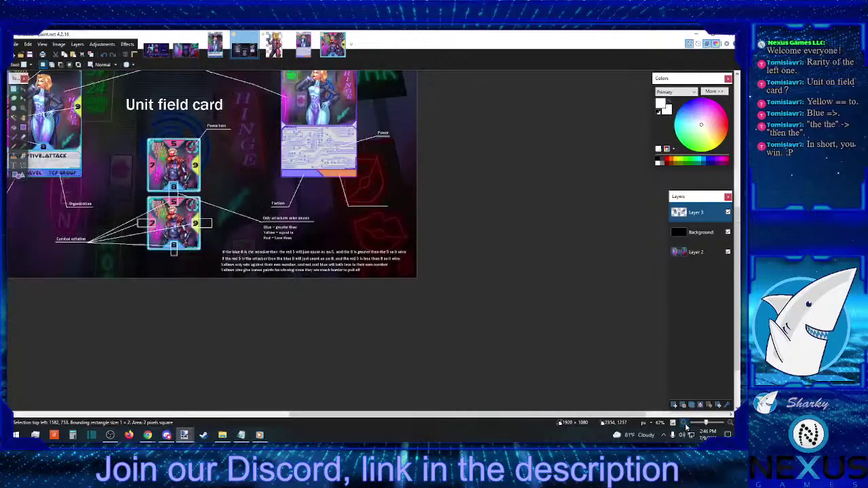
pyautogui.moveTo(476, 414); pyautogui.dragTo(398, 403)
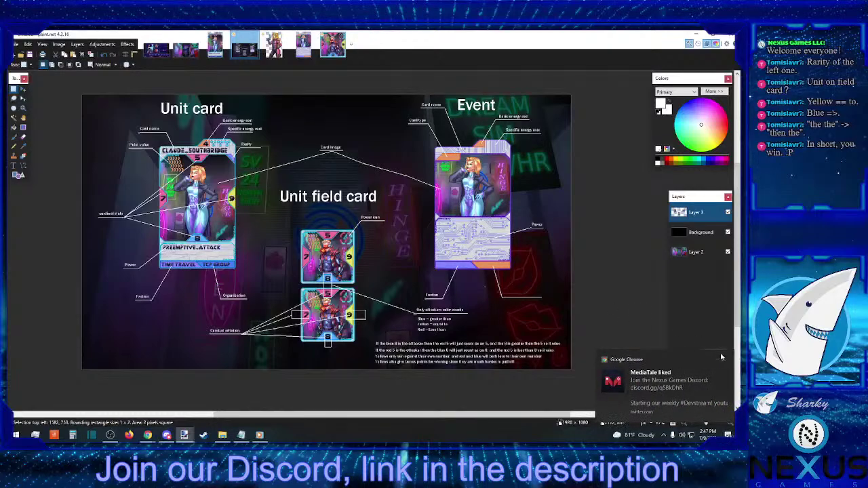
pyautogui.click(623, 349)
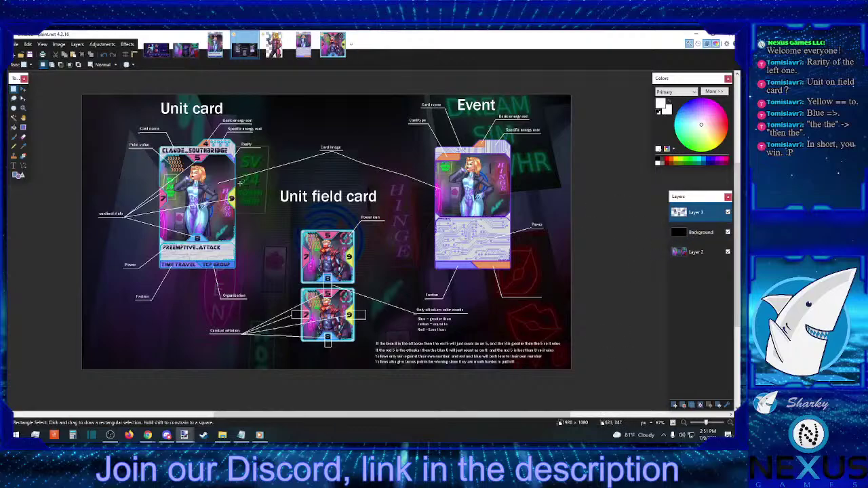
pyautogui.click(23, 165)
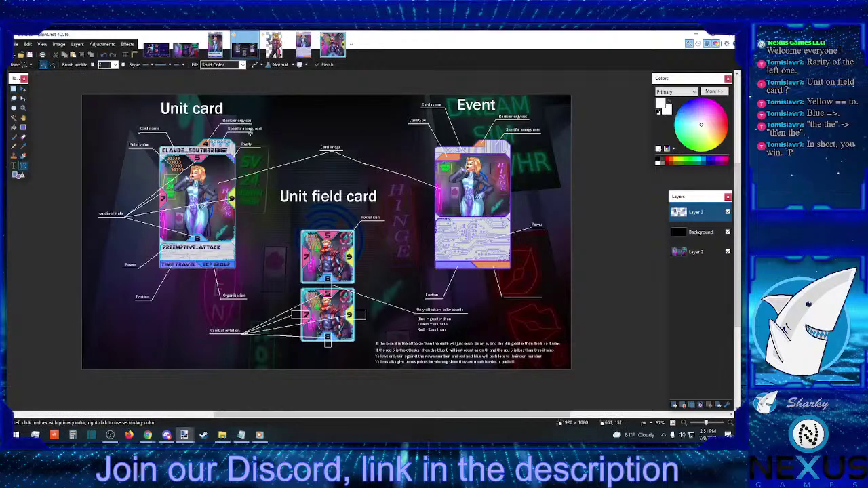
pyautogui.moveTo(250, 133); pyautogui.dragTo(264, 133)
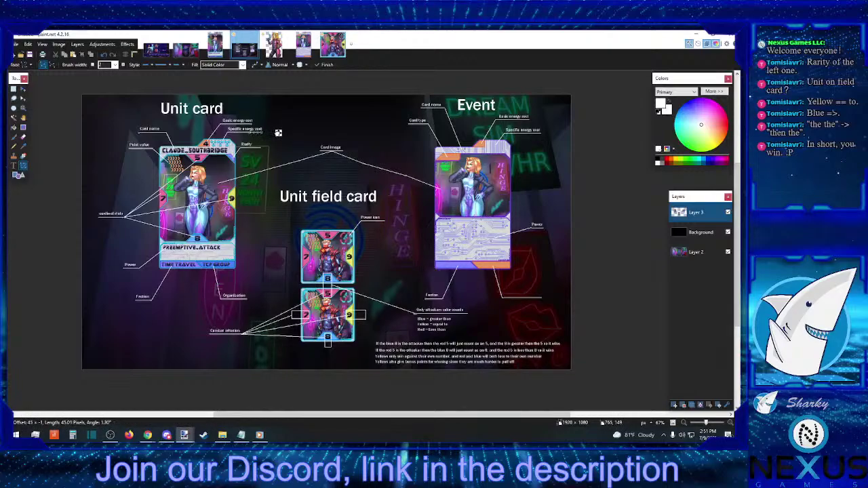
pyautogui.press('Return')
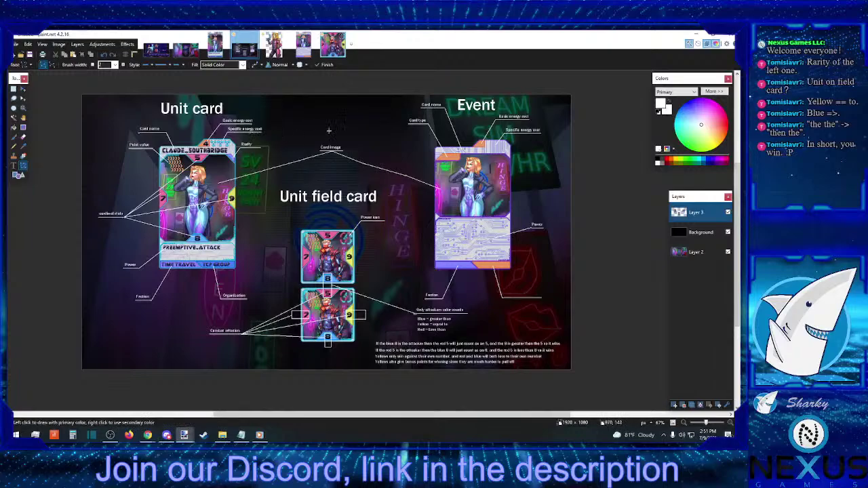
# Select the area of about 68 × 65 pixels just past the unit card's "Rarity" label, and clear the selection
pyautogui.click(13, 89)
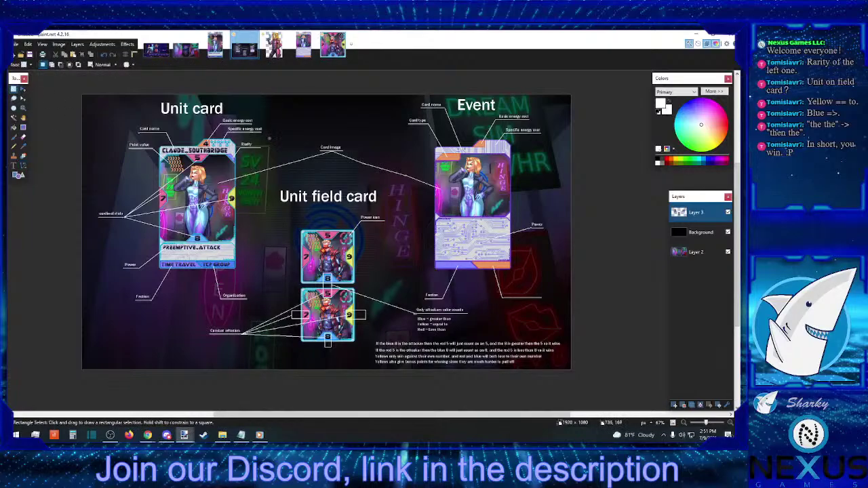
pyautogui.moveTo(270, 137); pyautogui.dragTo(251, 156)
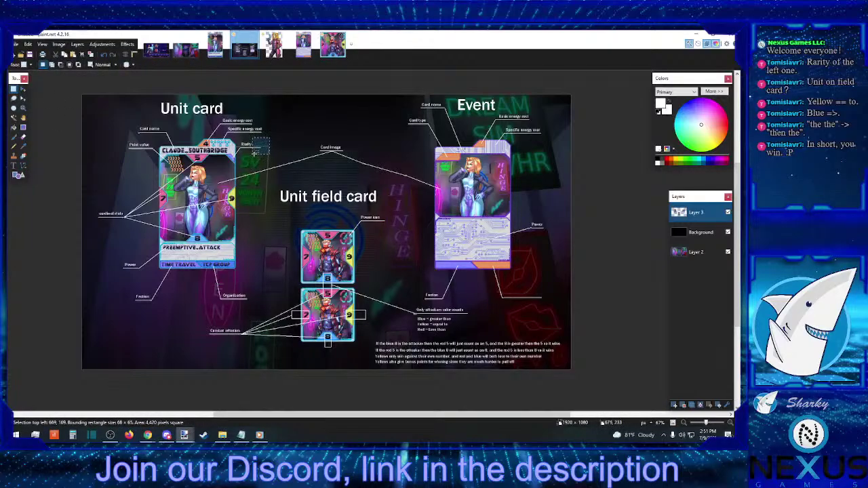
pyautogui.click(255, 153)
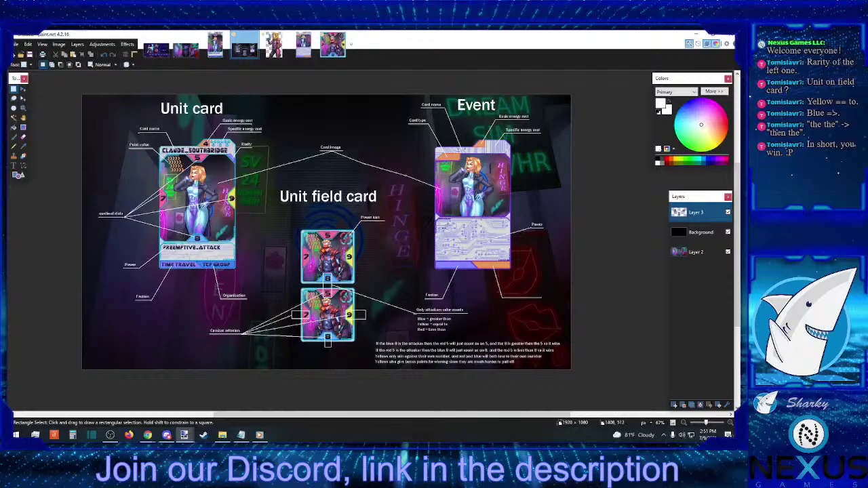
# Save the layered card-anatomy graphic as a paint.net file named "Temp tutorial" in the Card UI folder
pyautogui.click(16, 45)
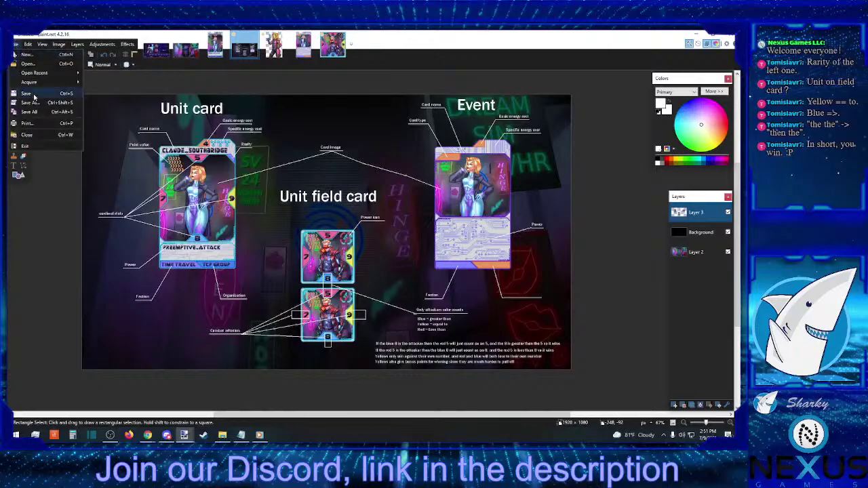
pyautogui.click(34, 103)
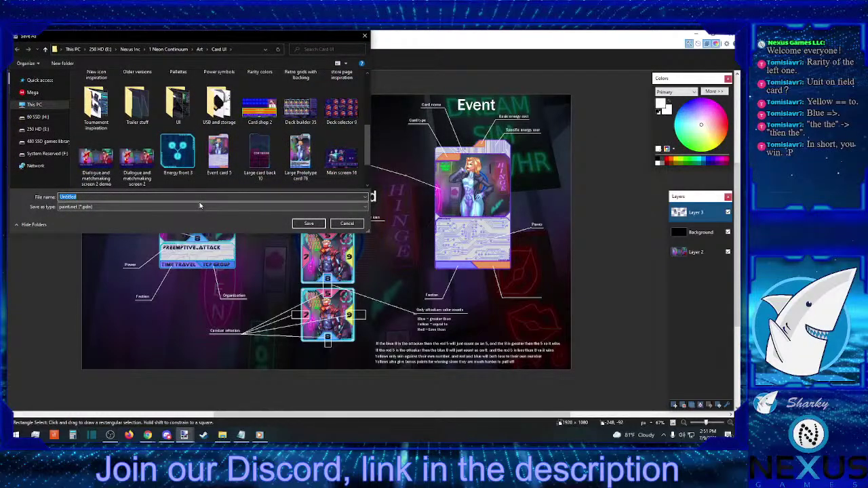
pyautogui.write('T')
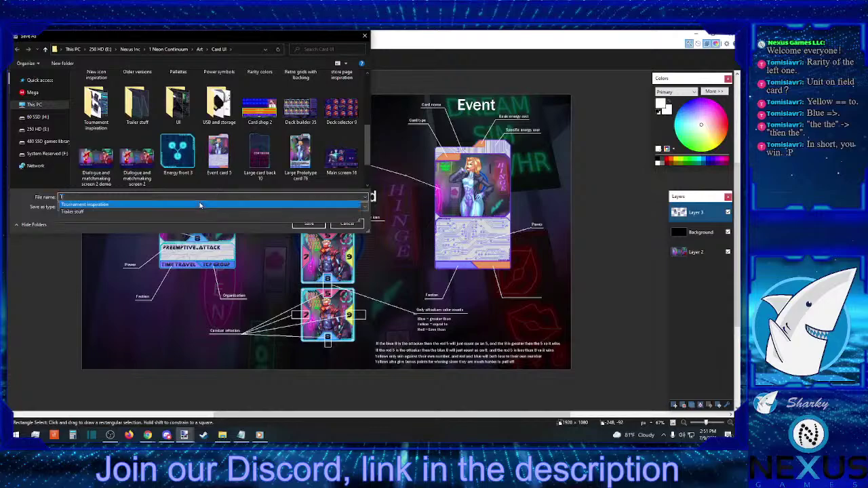
pyautogui.write('empltuto')
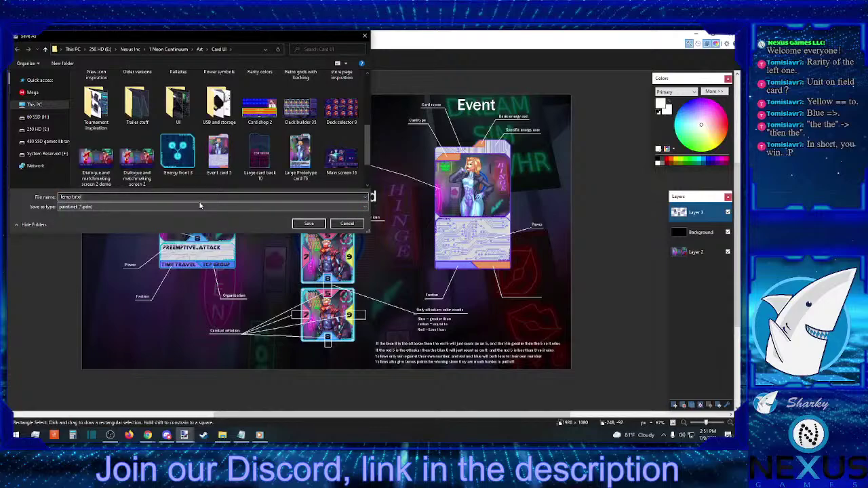
pyautogui.press('BackSpace')
pyautogui.write('op')
pyautogui.write('t')
pyautogui.press('BackSpace')
pyautogui.press('BackSpace')
pyautogui.write('al')
pyautogui.click(309, 224)
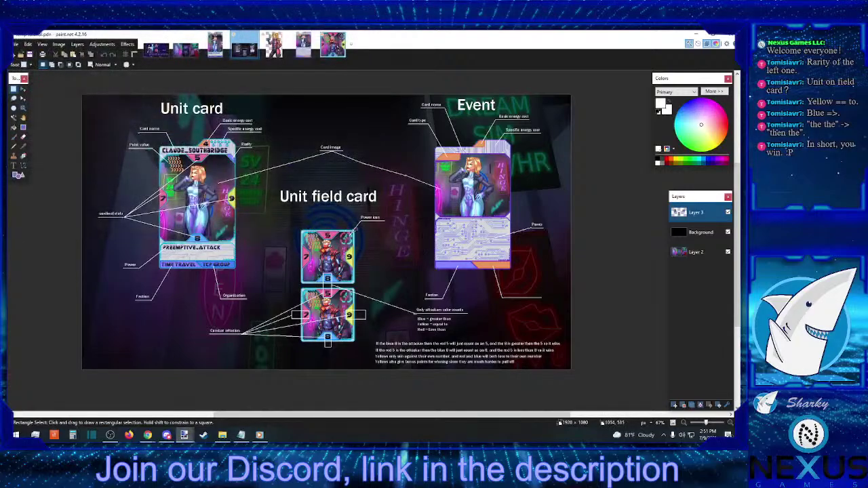
# Save a flattened PNG copy of the graphic as "Temp tutorial demo" in the Card UI folder
pyautogui.click(15, 45)
pyautogui.click(29, 102)
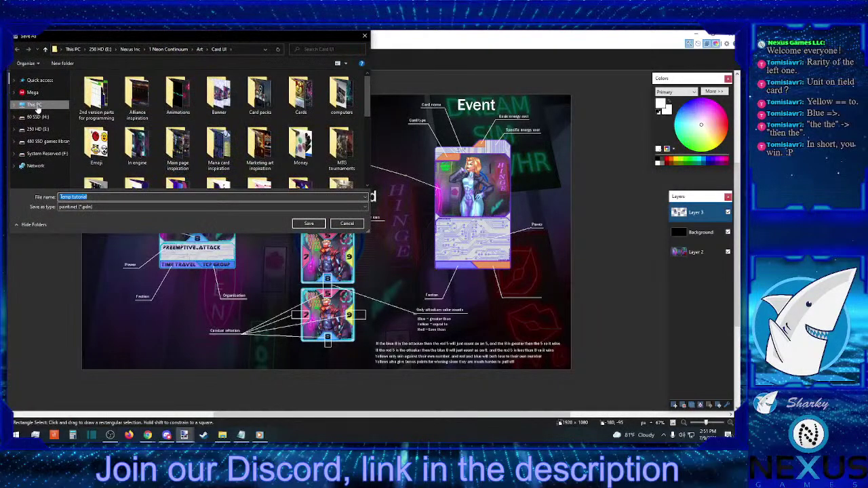
pyautogui.click(108, 207)
pyautogui.click(111, 222)
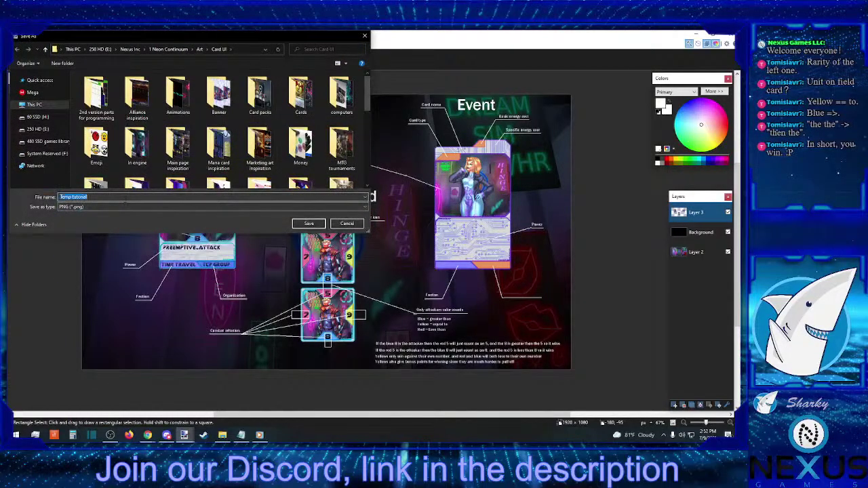
pyautogui.write('demo')
pyautogui.click(316, 223)
pyautogui.click(435, 294)
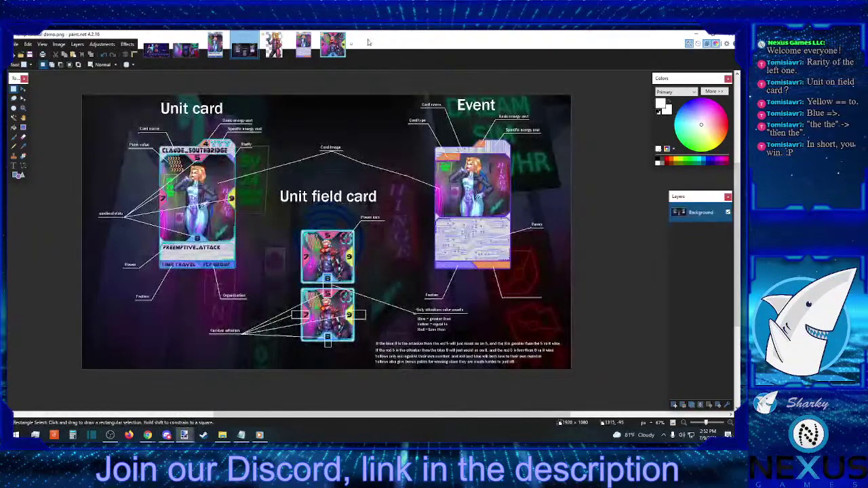
# Close the finished graphic and the event, unit field and unit card images, discarding the unsaved changes to "Prototype card layers 9 demo.png"
pyautogui.click(254, 36)
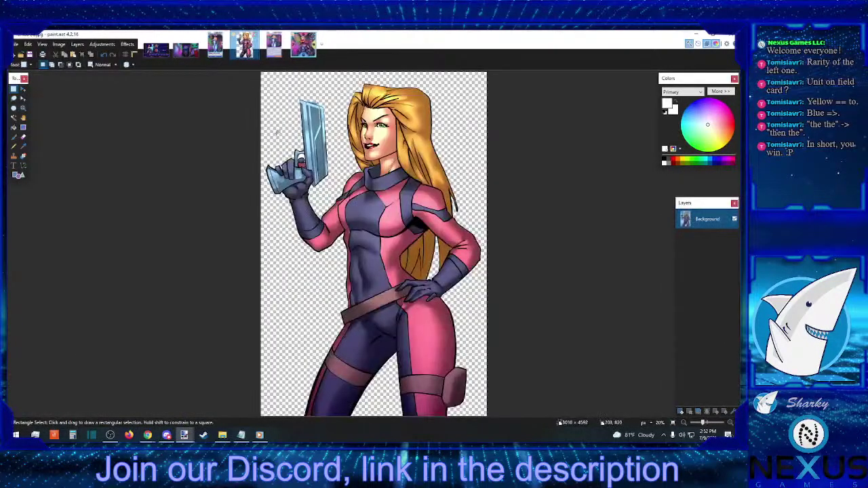
pyautogui.click(275, 53)
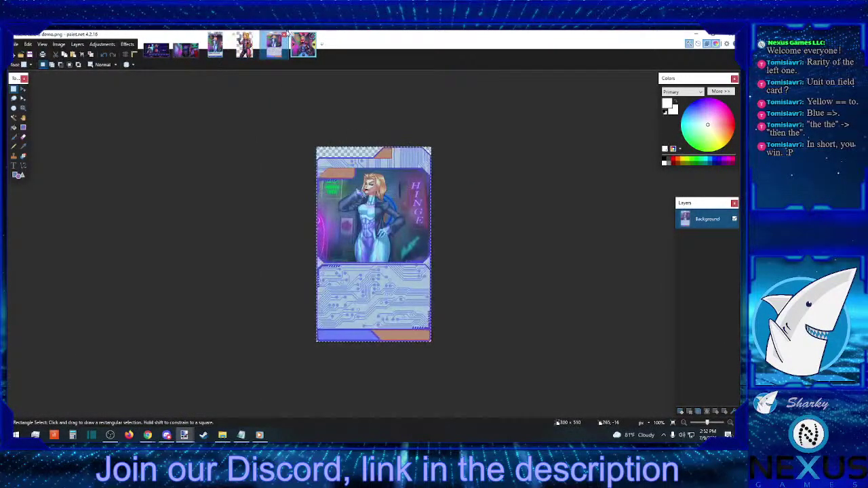
pyautogui.click(284, 35)
pyautogui.click(285, 37)
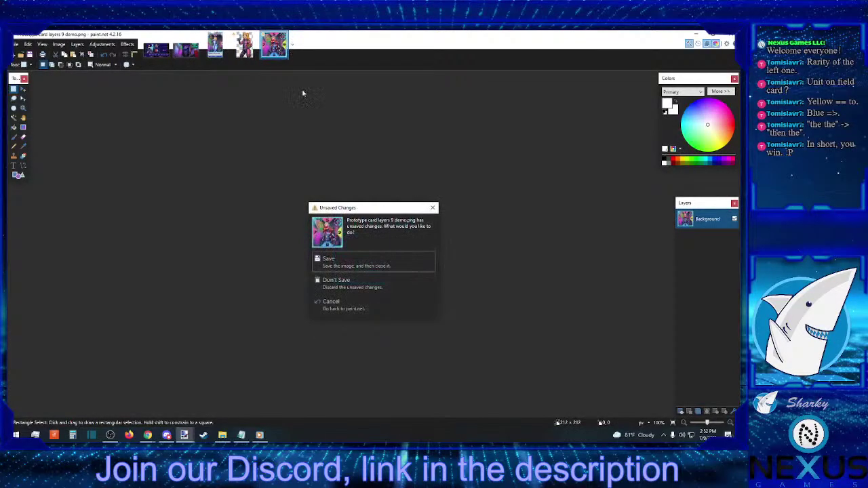
pyautogui.click(339, 276)
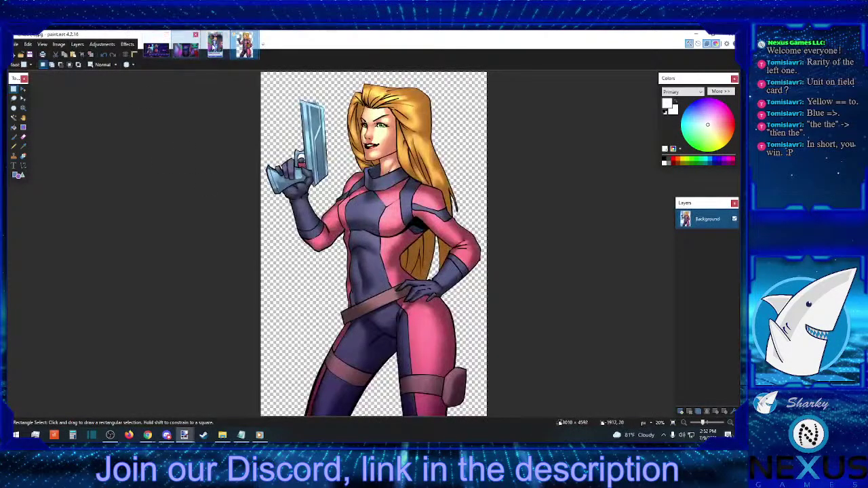
pyautogui.click(216, 42)
pyautogui.click(225, 36)
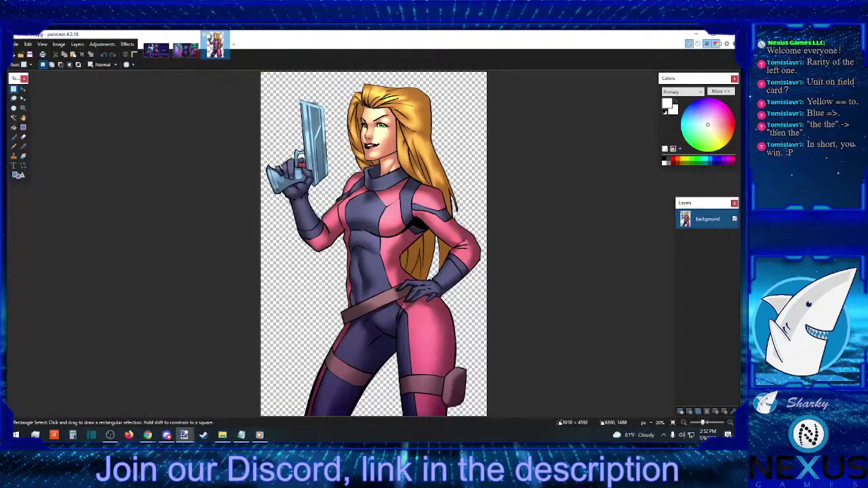
pyautogui.hotkey('alt', 'Tab')
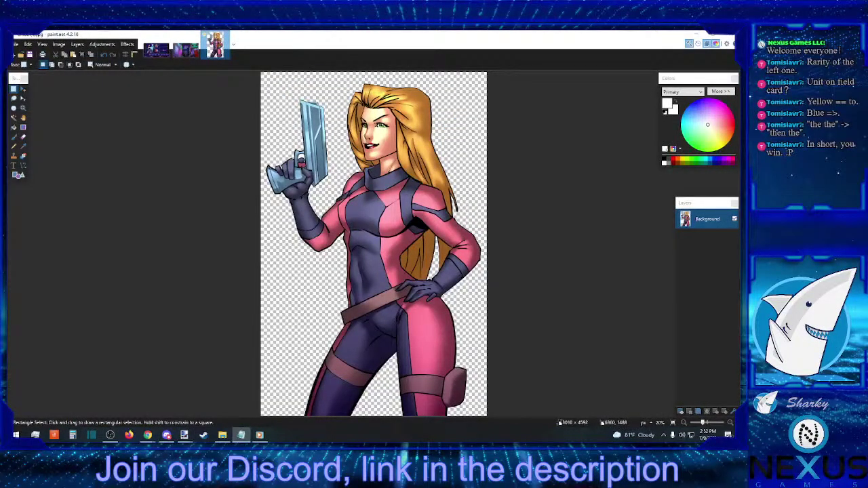